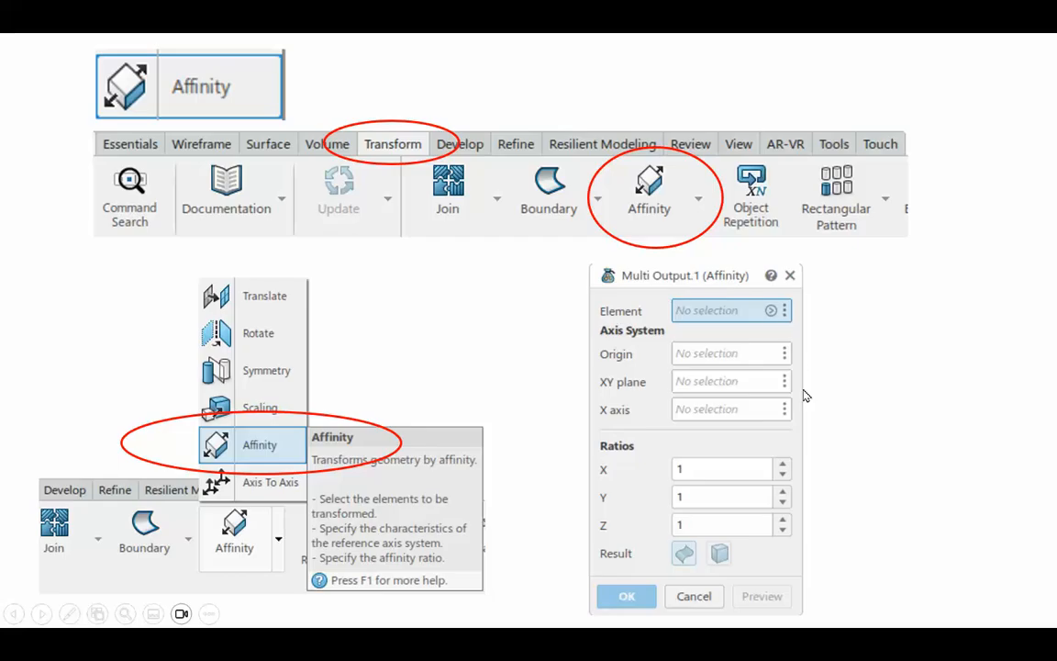
- Page through the remaining Affinity slides, close the slide show and switch to the 3DEXPERIENCE CATIA window
{"action": "left_click", "coordinate": [904, 442]}
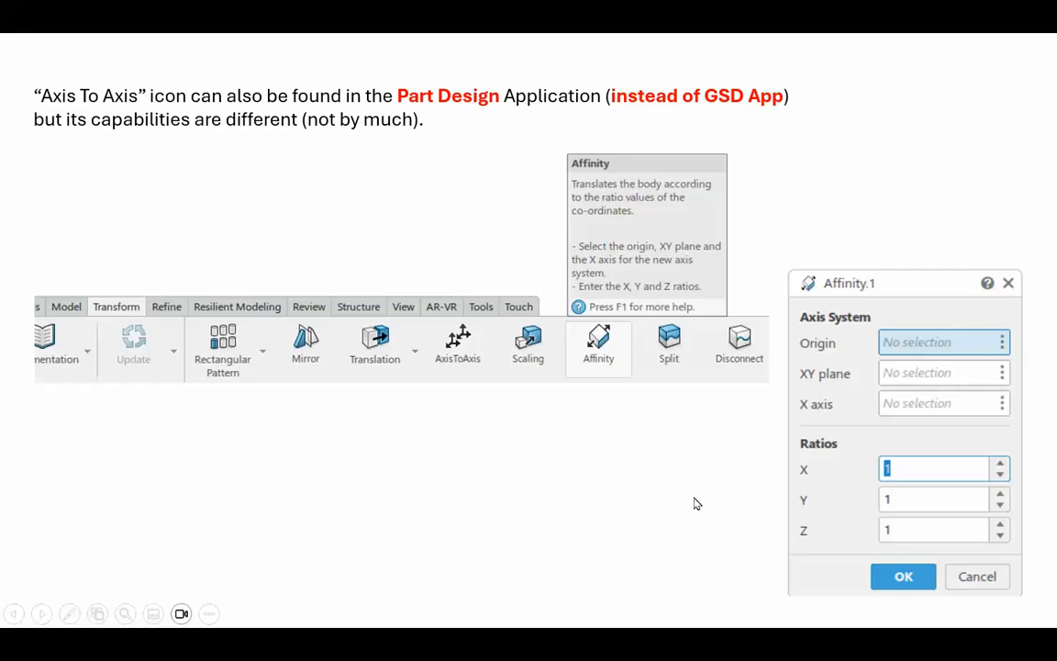
{"action": "left_click", "coordinate": [632, 482]}
{"action": "left_click", "coordinate": [632, 483]}
{"action": "left_click", "coordinate": [633, 483]}
{"action": "left_click", "coordinate": [632, 487]}
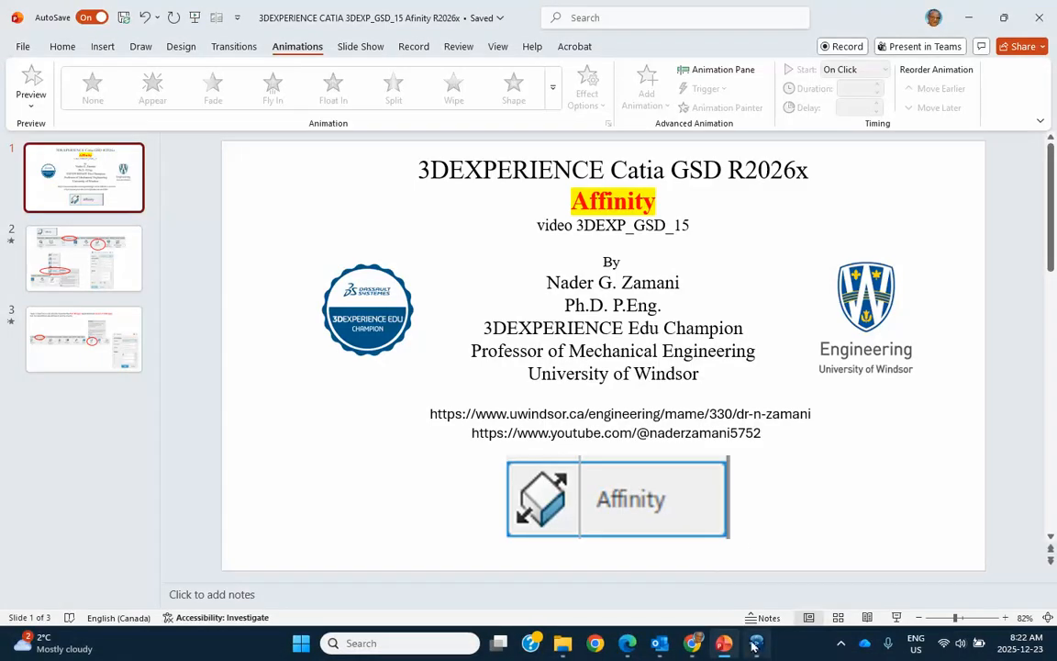
{"action": "left_click", "coordinate": [725, 569]}
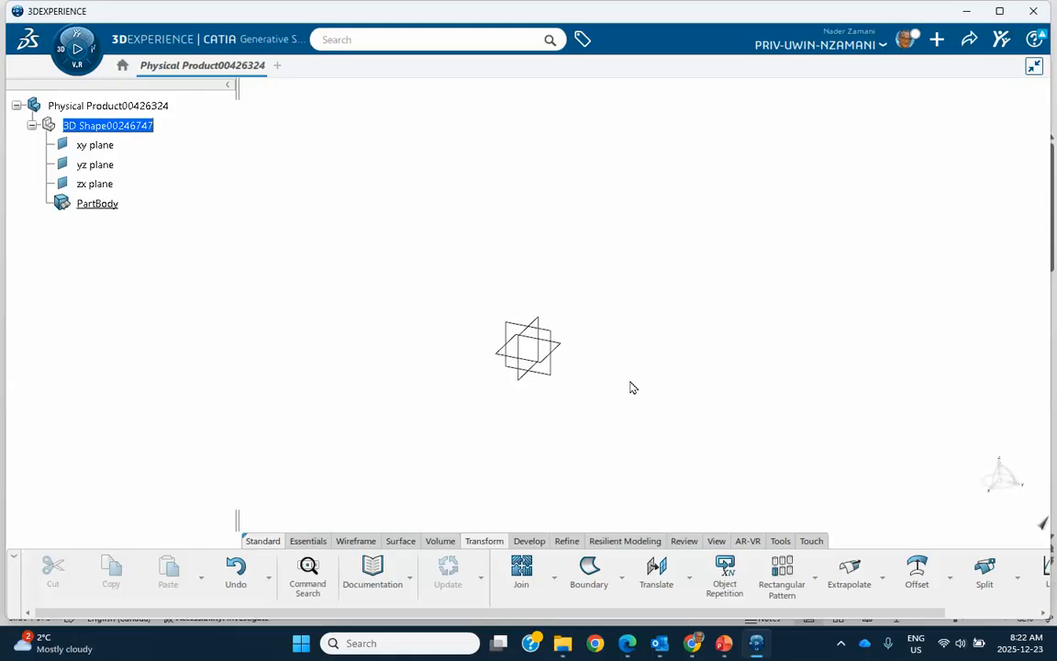
- Sketch an upper semicircular arc of about 69 mm radius on the yz plane, centred on the H axis about 199 mm from the origin
{"action": "left_click", "coordinate": [548, 338]}
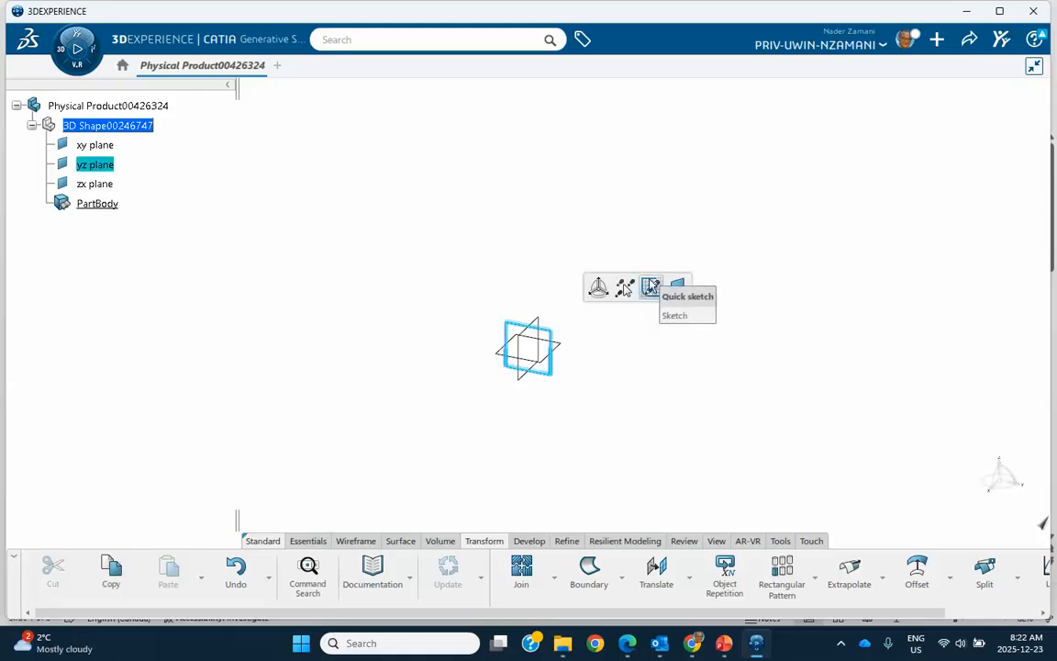
{"action": "left_click", "coordinate": [650, 288]}
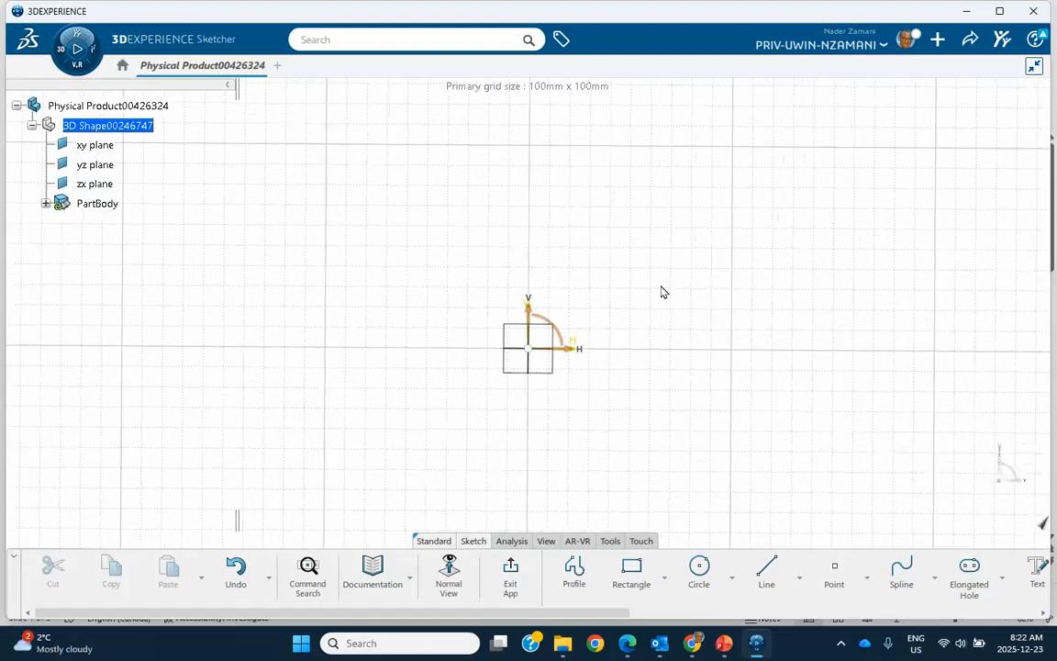
{"action": "middle_click_drag", "start_coordinate": [675, 282], "coordinate": [437, 285]}
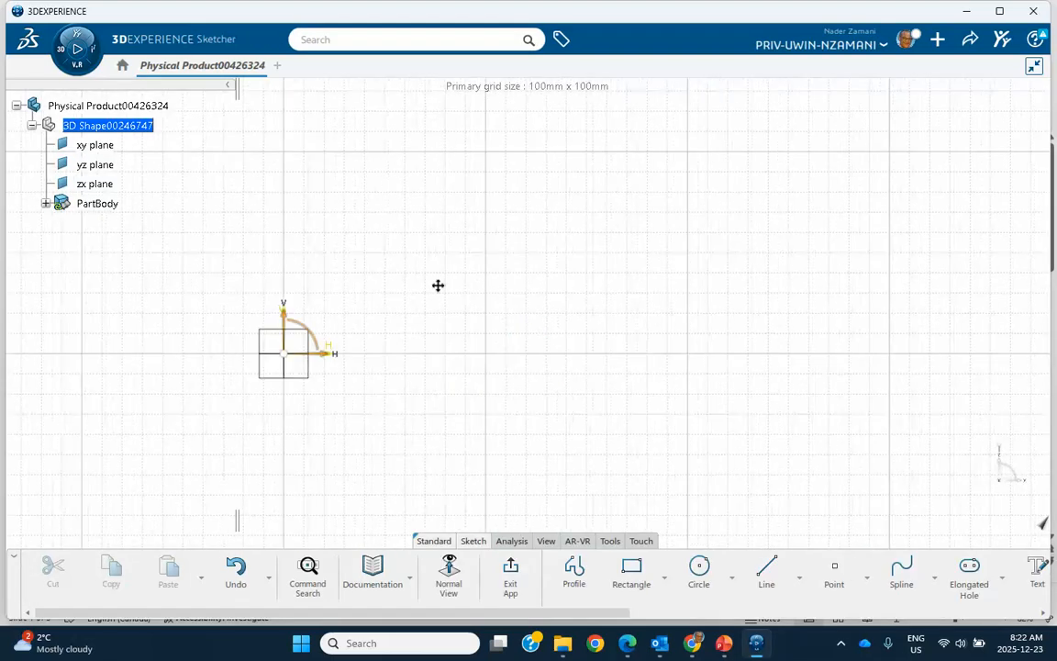
{"action": "left_click", "coordinate": [732, 577]}
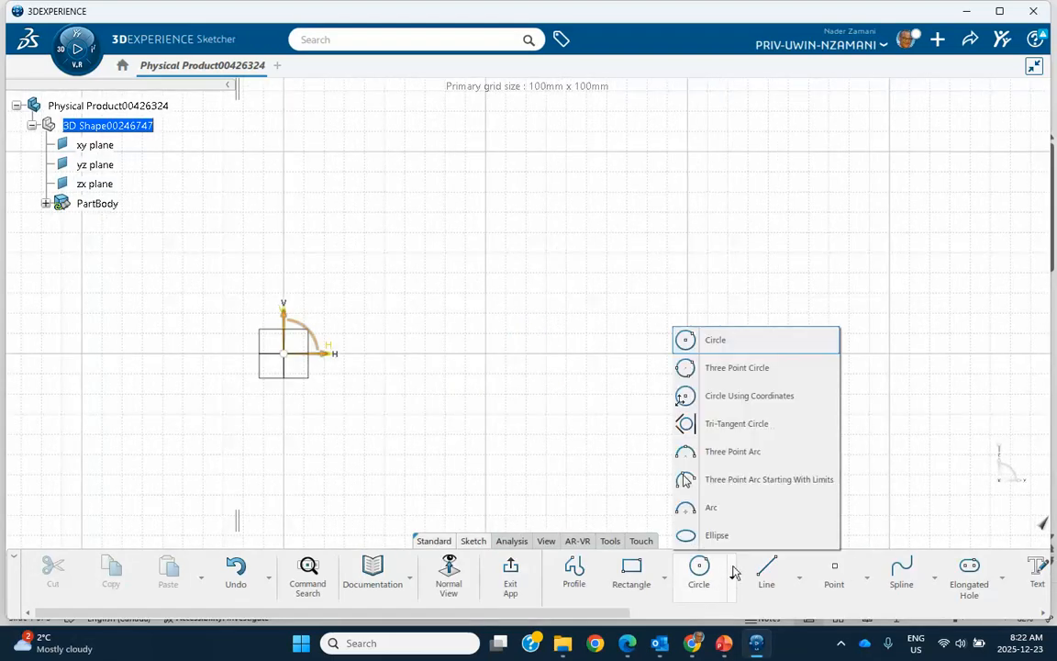
{"action": "left_click", "coordinate": [713, 511]}
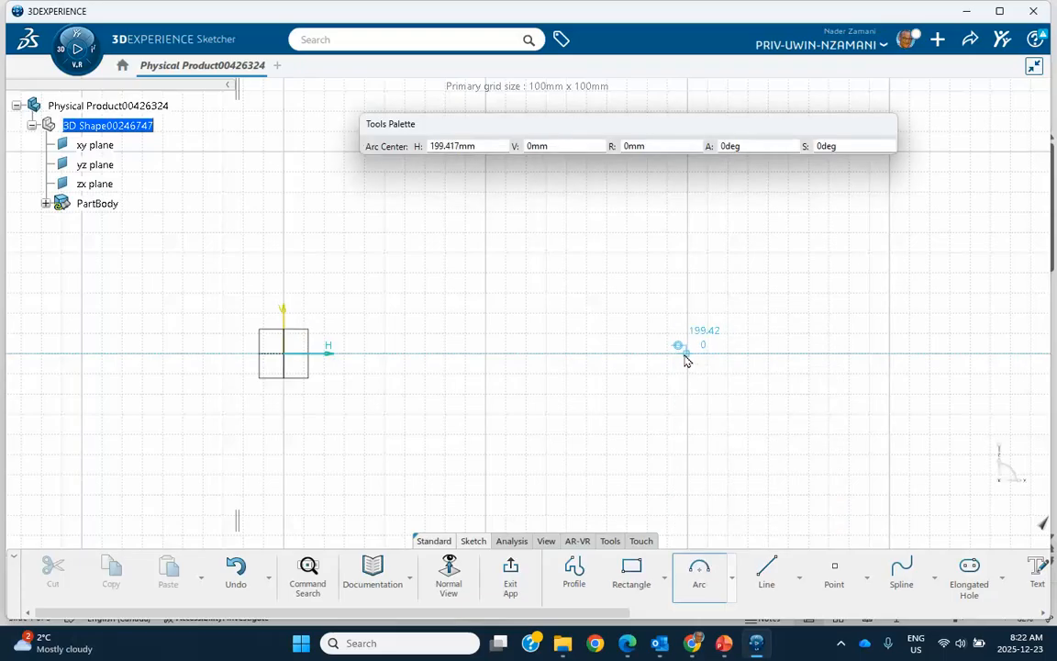
{"action": "left_click", "coordinate": [686, 359]}
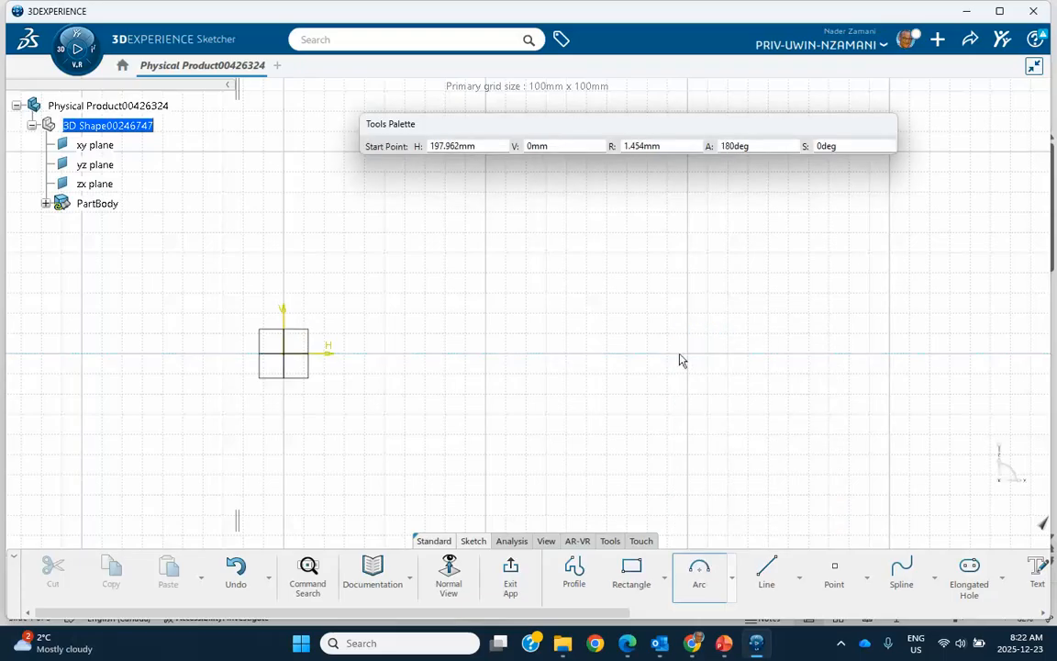
{"action": "left_click", "coordinate": [547, 354]}
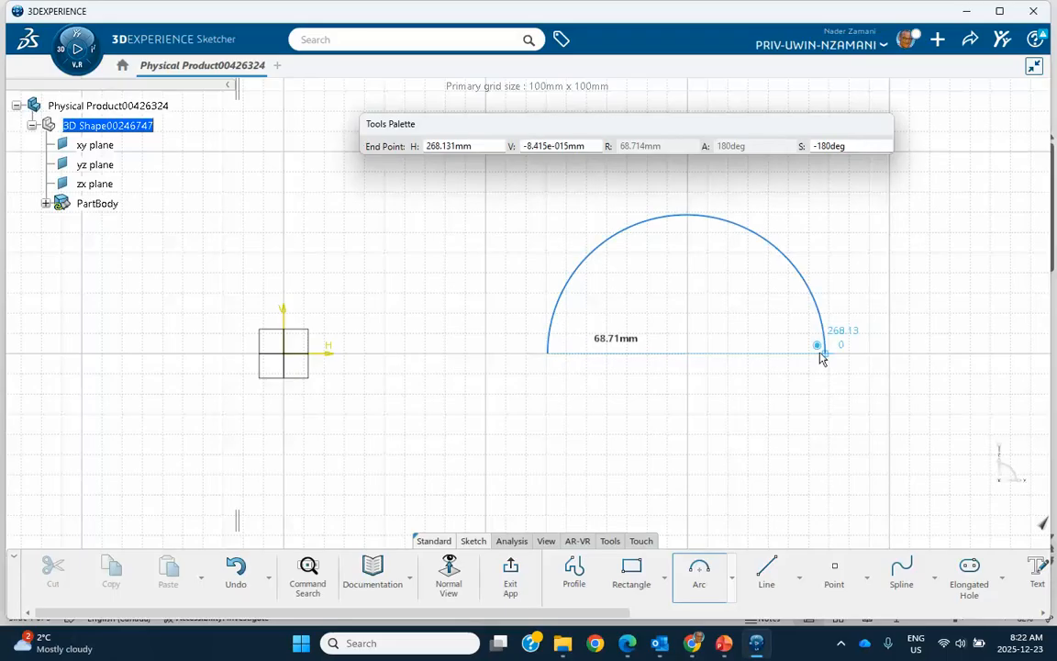
{"action": "left_click", "coordinate": [820, 353]}
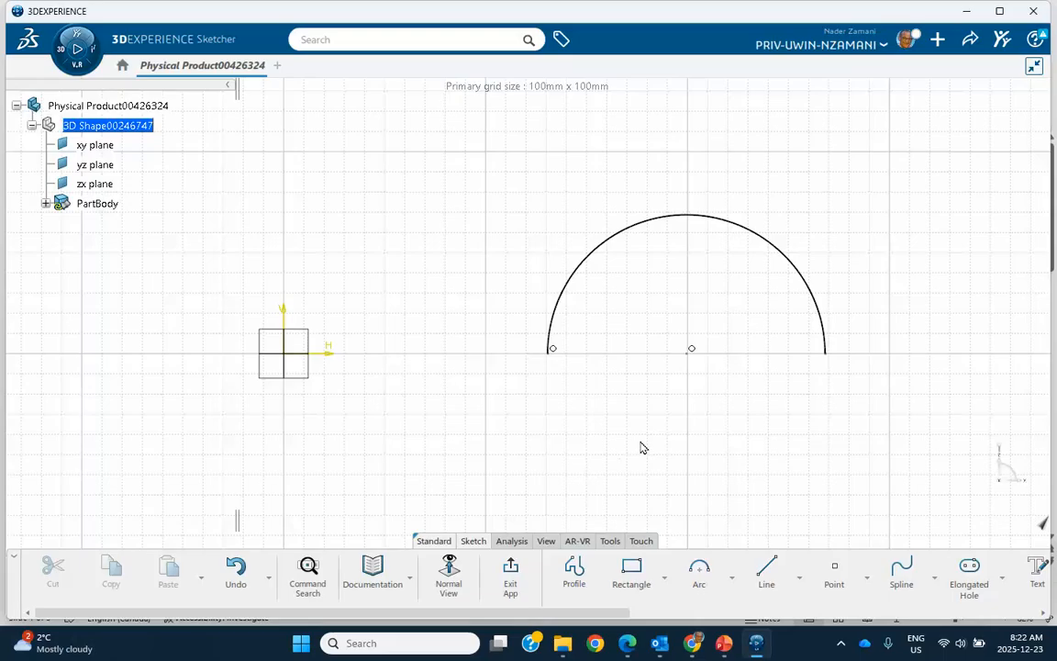
{"action": "middle_click_drag", "start_coordinate": [676, 436], "coordinate": [703, 399]}
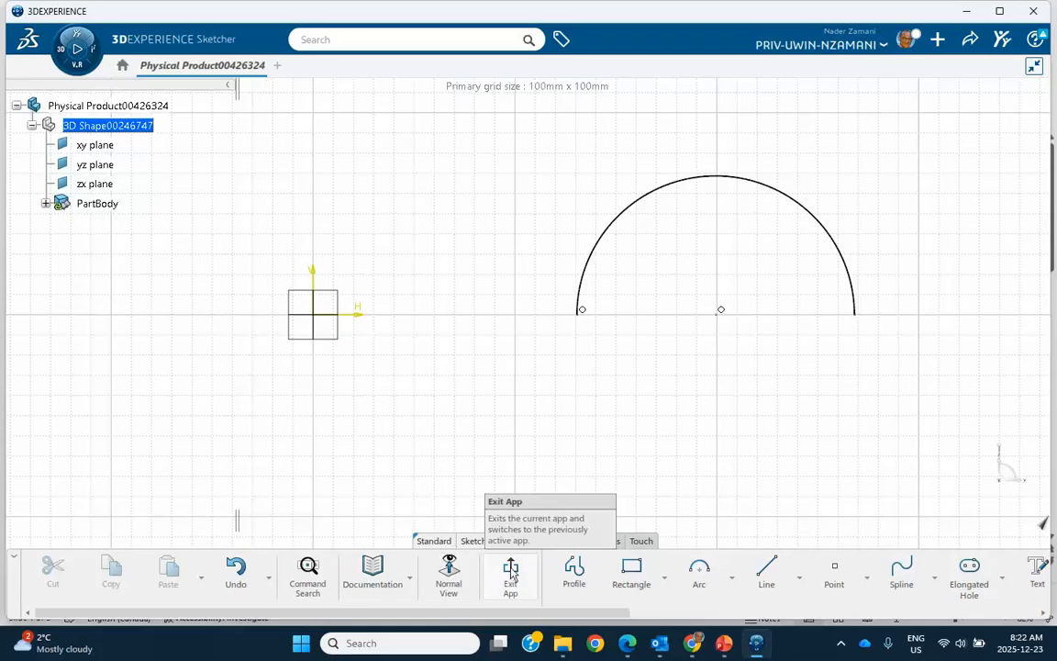
{"action": "left_click", "coordinate": [511, 575]}
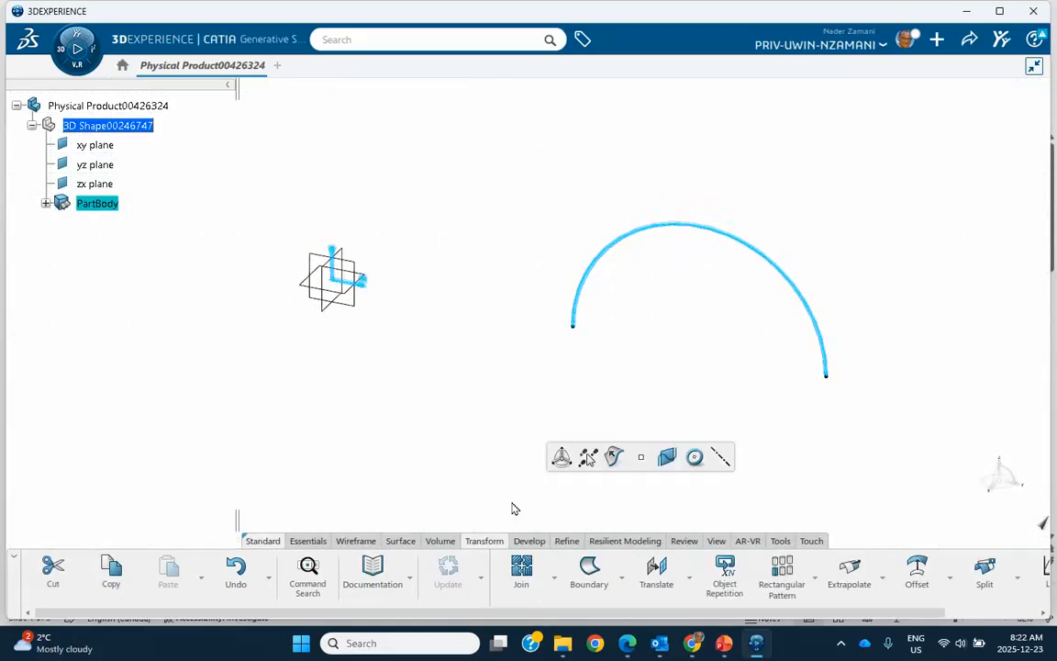
- Extrude the semicircular arc into a 20 mm wide surface
{"action": "left_click", "coordinate": [614, 457]}
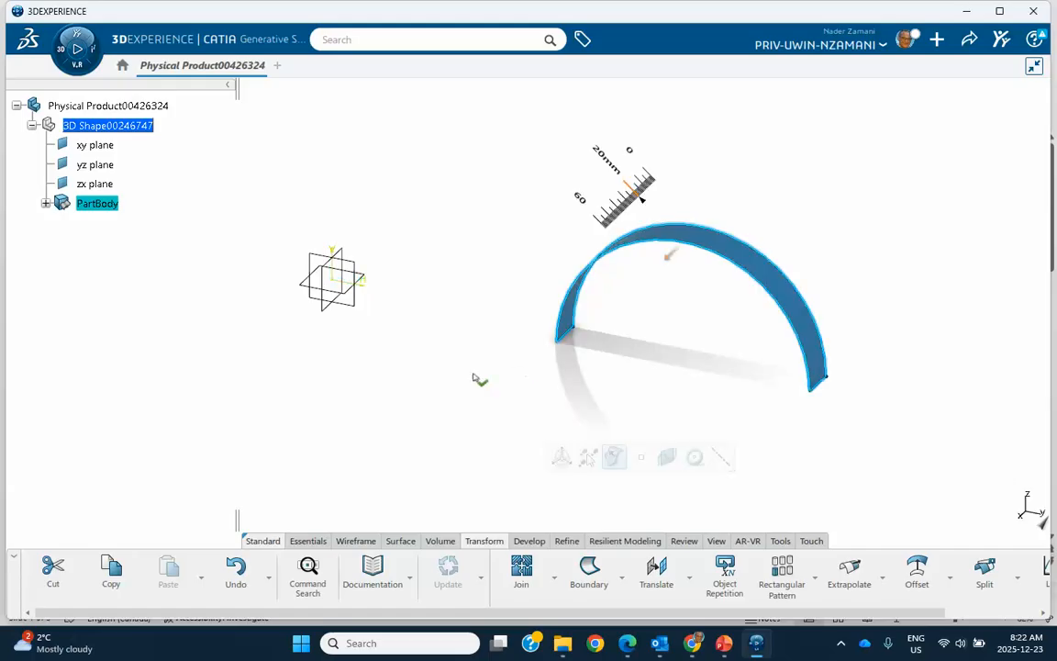
{"action": "left_click", "coordinate": [595, 409]}
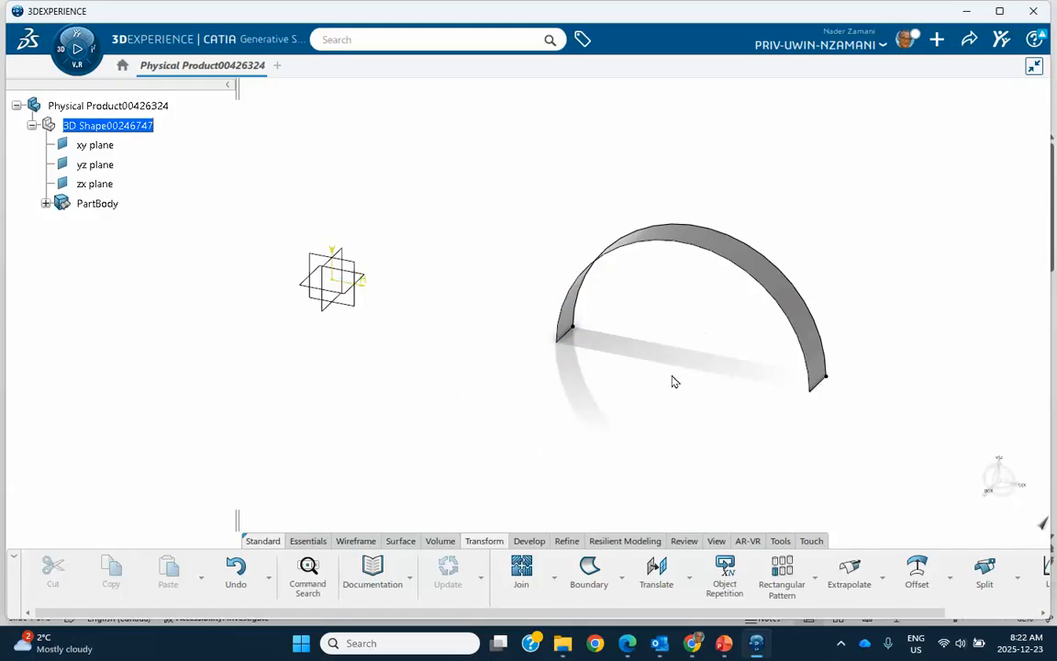
{"action": "middle_click_drag", "start_coordinate": [685, 366], "coordinate": [639, 425]}
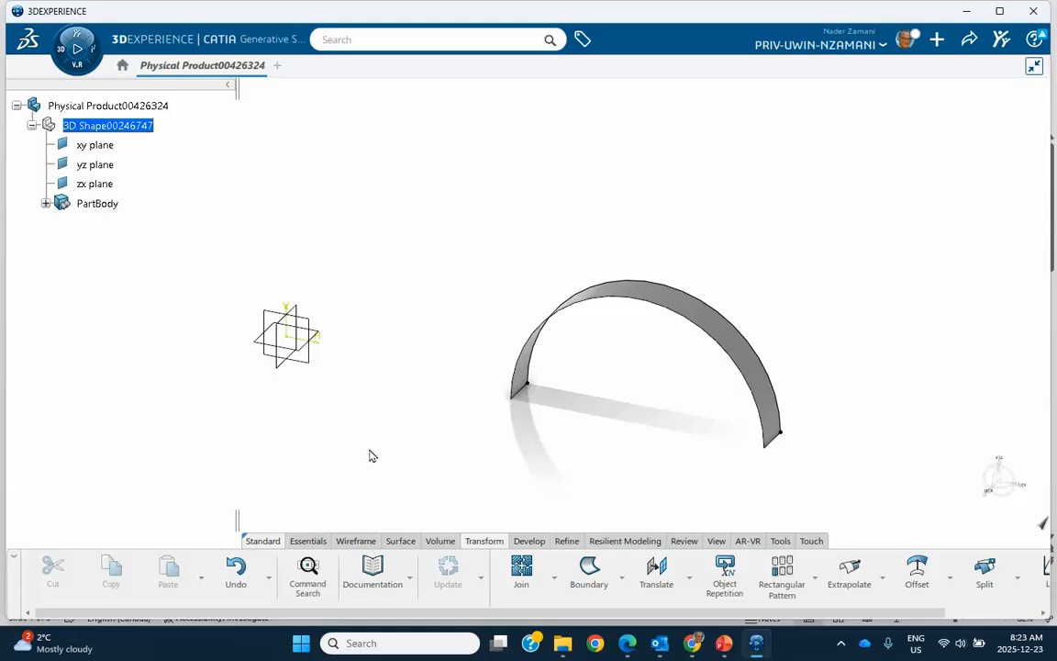
- Create an Angle/Normal to plane reference plane, rotated 45 degrees from the yz plane about the Z axis
{"action": "left_click", "coordinate": [355, 541]}
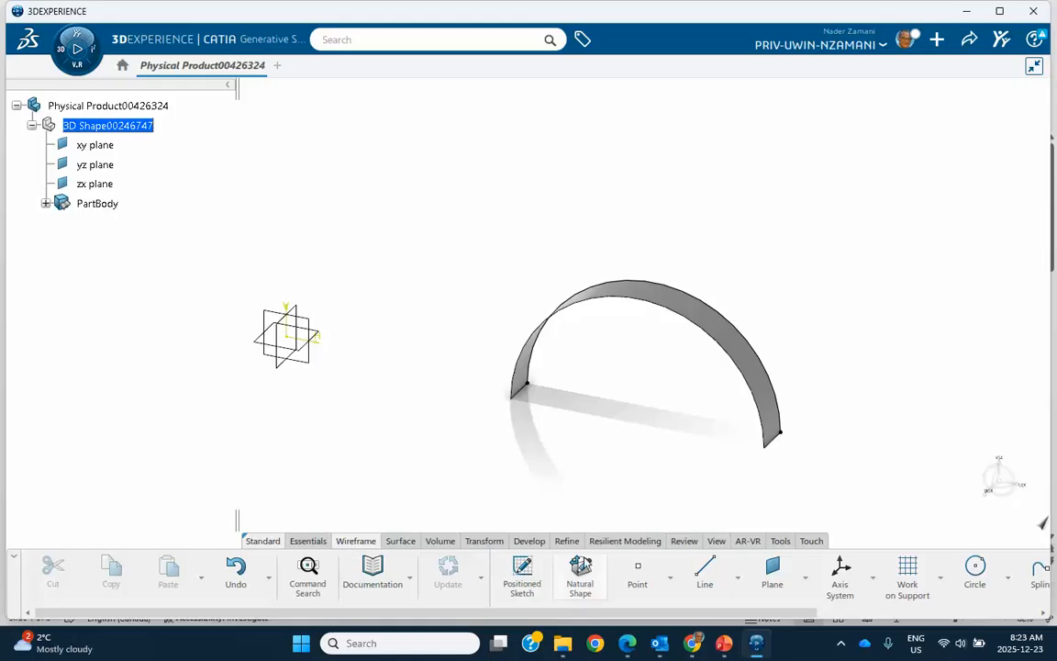
{"action": "left_click", "coordinate": [772, 574]}
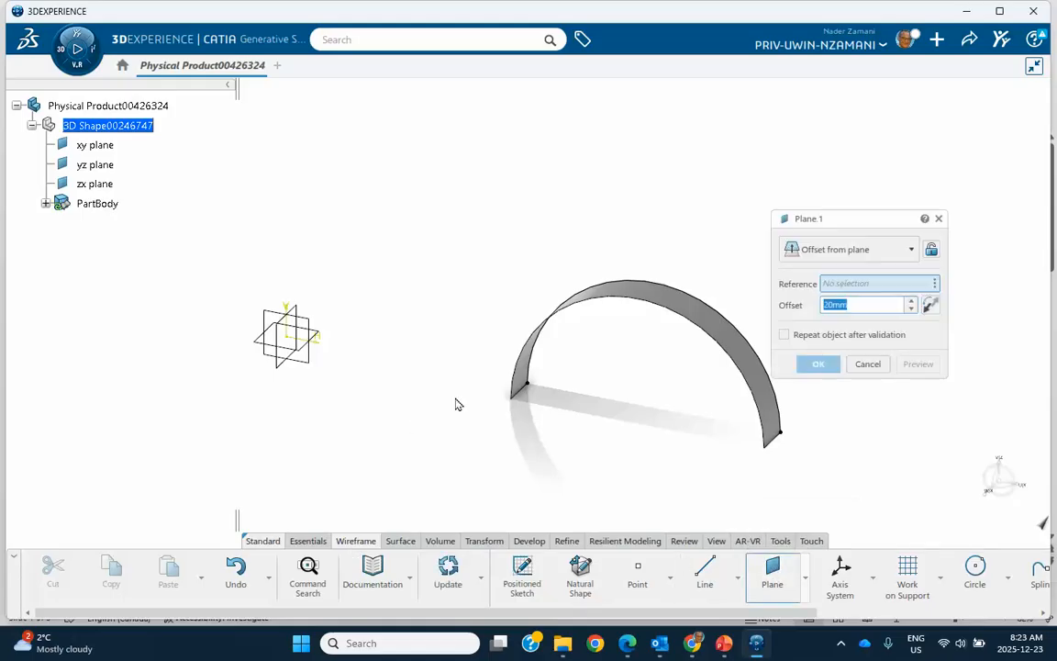
{"action": "left_click_drag", "start_coordinate": [838, 219], "coordinate": [776, 111]}
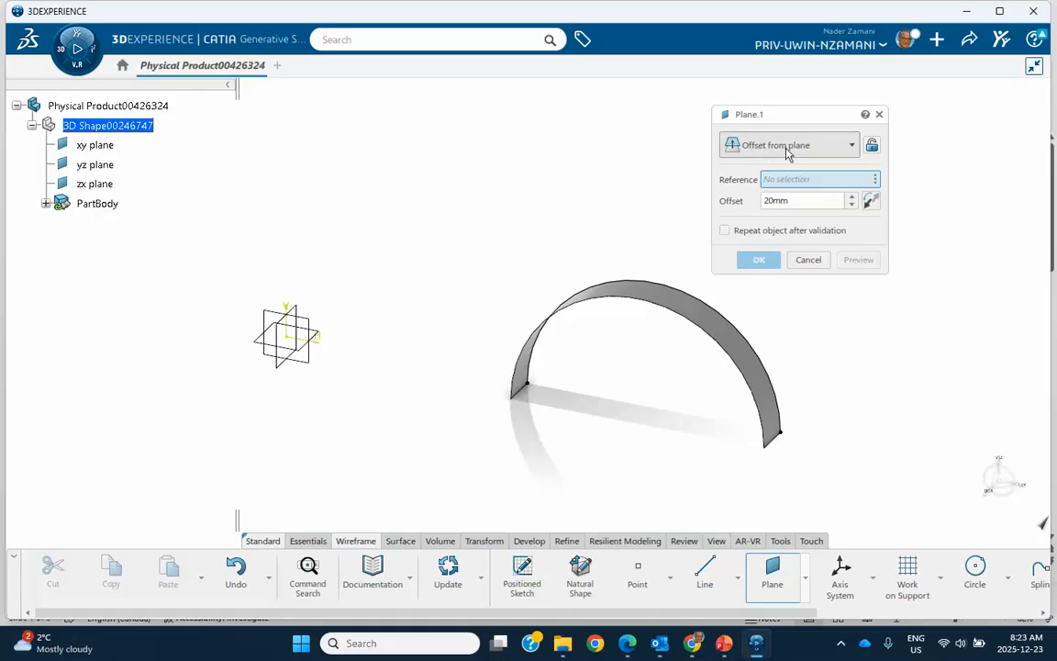
{"action": "left_click", "coordinate": [850, 149]}
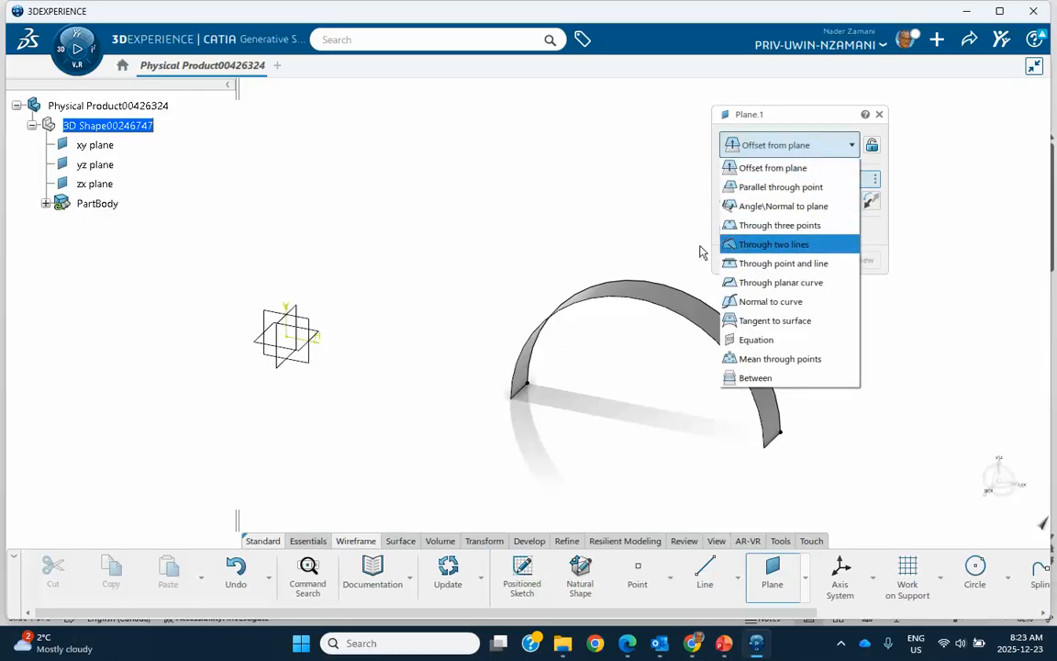
{"action": "left_click", "coordinate": [759, 209]}
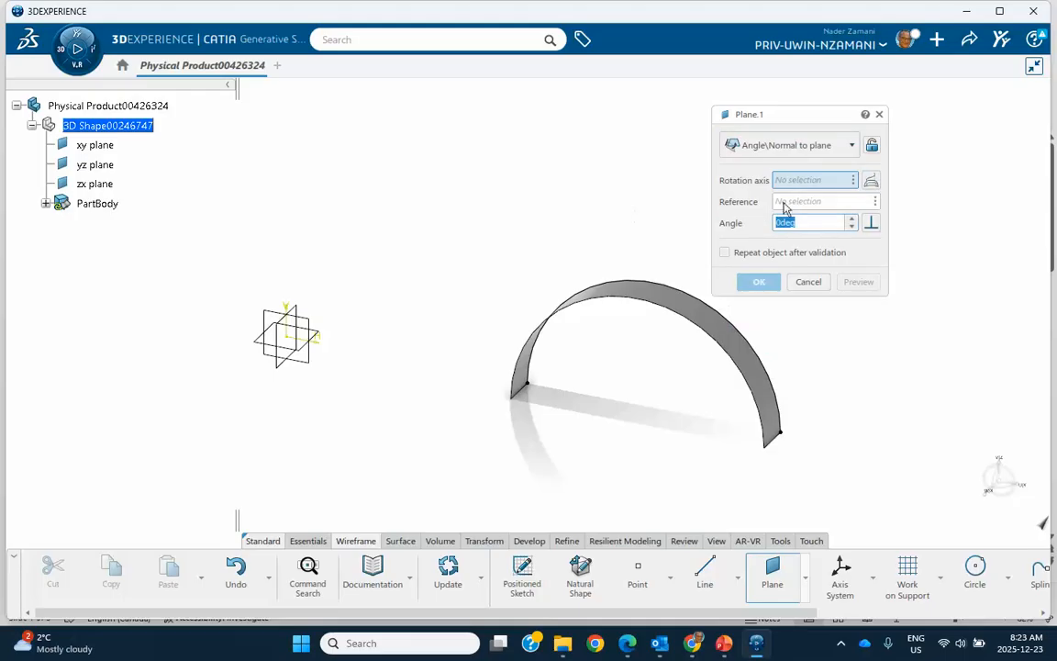
{"action": "right_click", "coordinate": [807, 182]}
{"action": "mouse_move", "coordinate": [811, 187]}
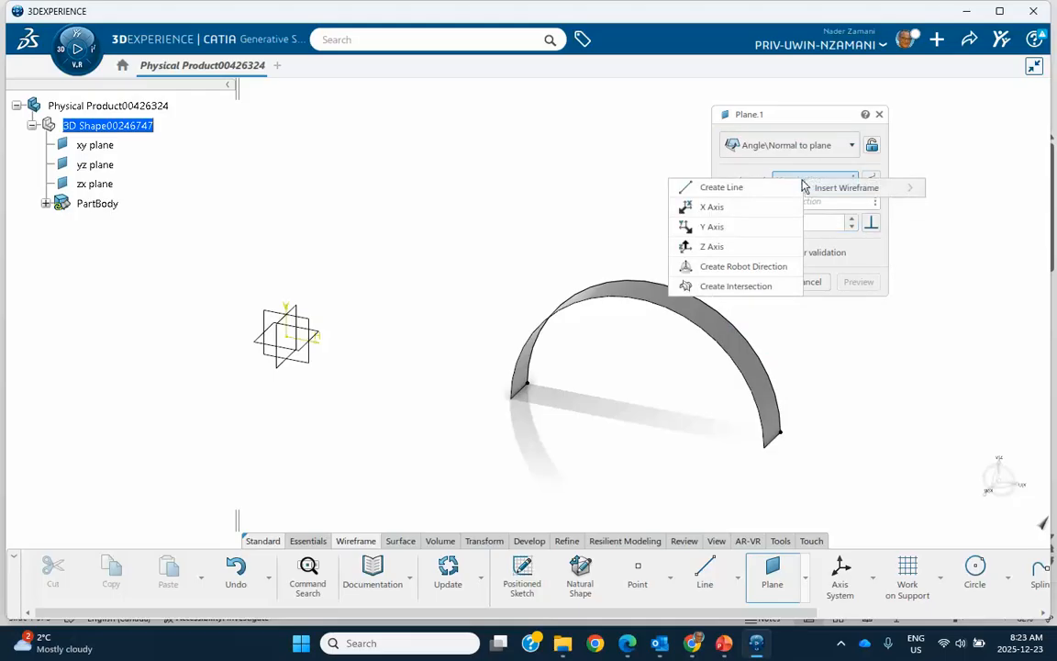
{"action": "left_click", "coordinate": [719, 246]}
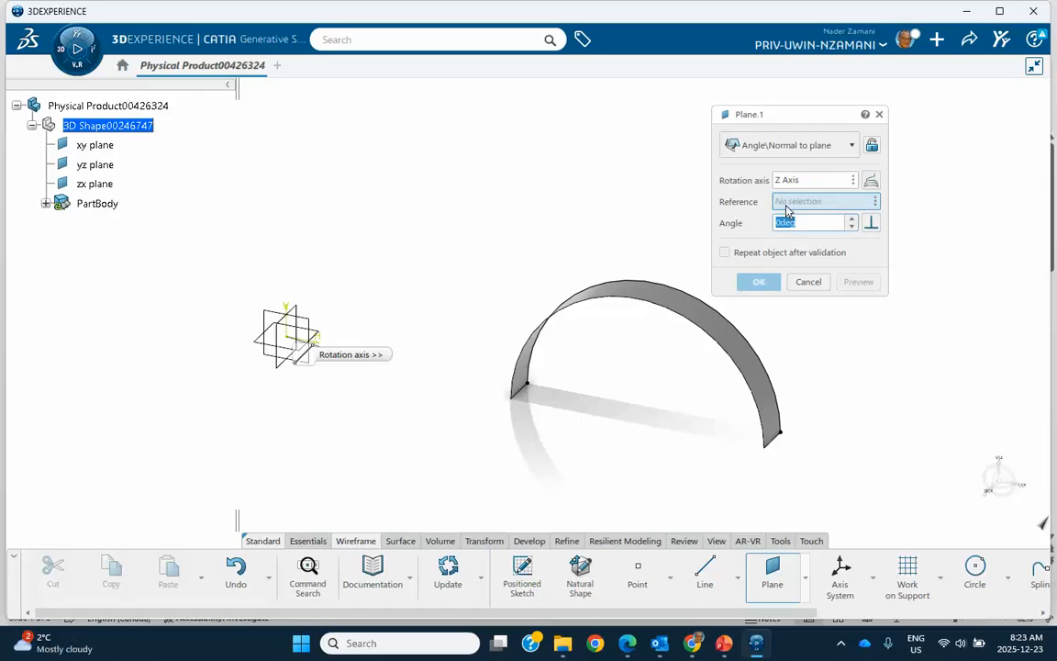
{"action": "left_click", "coordinate": [312, 325]}
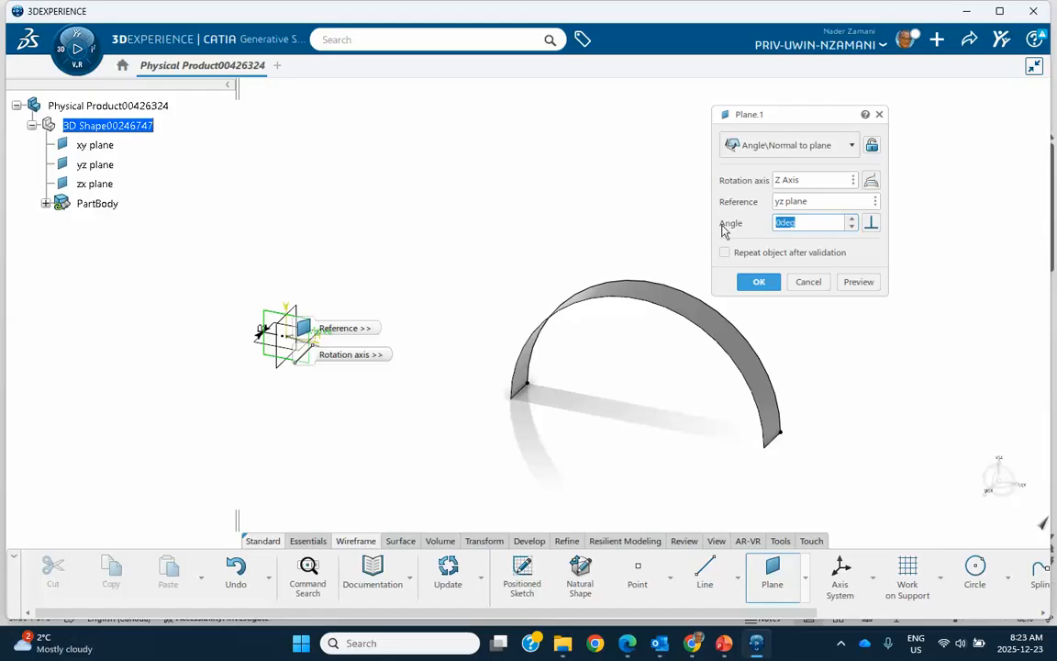
{"action": "type", "text": "45"}
{"action": "key", "text": "Return"}
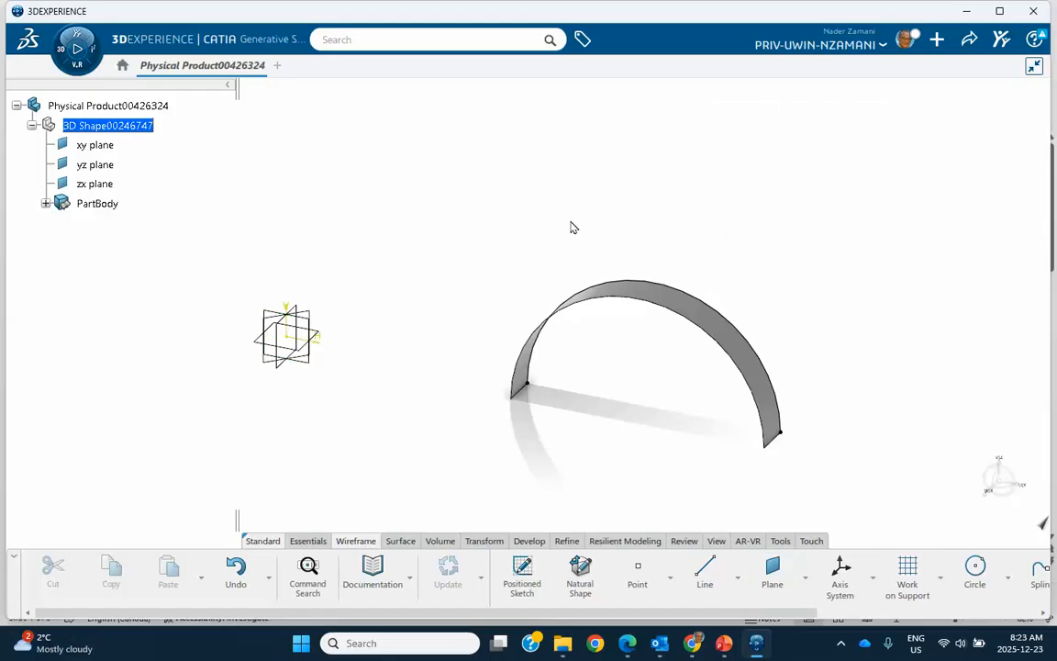
- Sketch an upper semicircular arc of about 92 mm radius on the 45-degree plane, centred on the H axis about 224 mm from the origin
{"action": "left_click", "coordinate": [316, 317]}
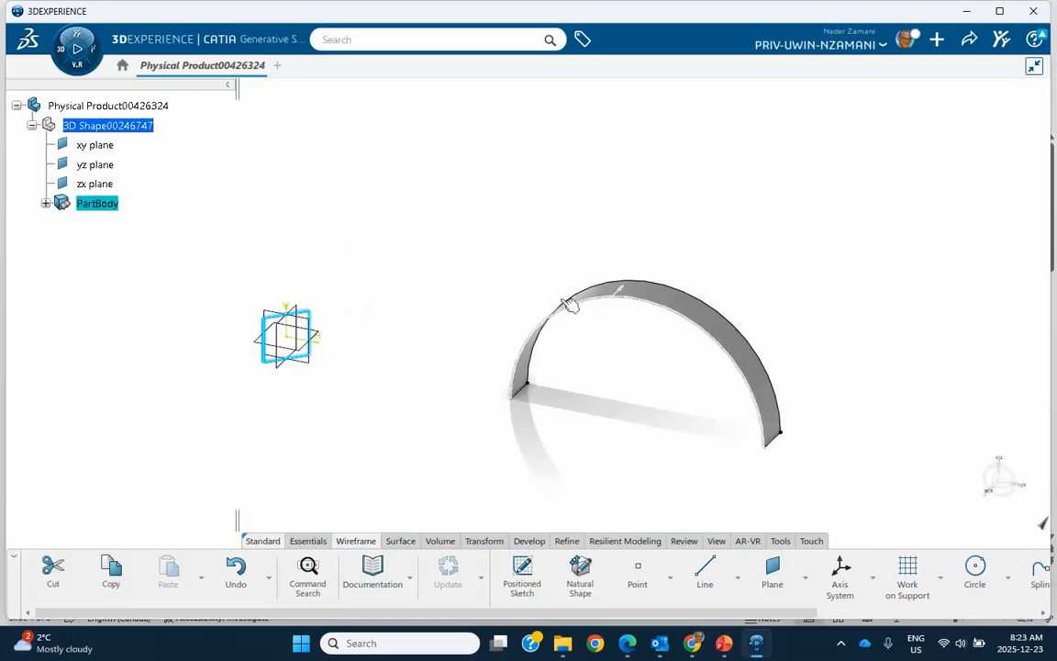
{"action": "mouse_move", "coordinate": [316, 321]}
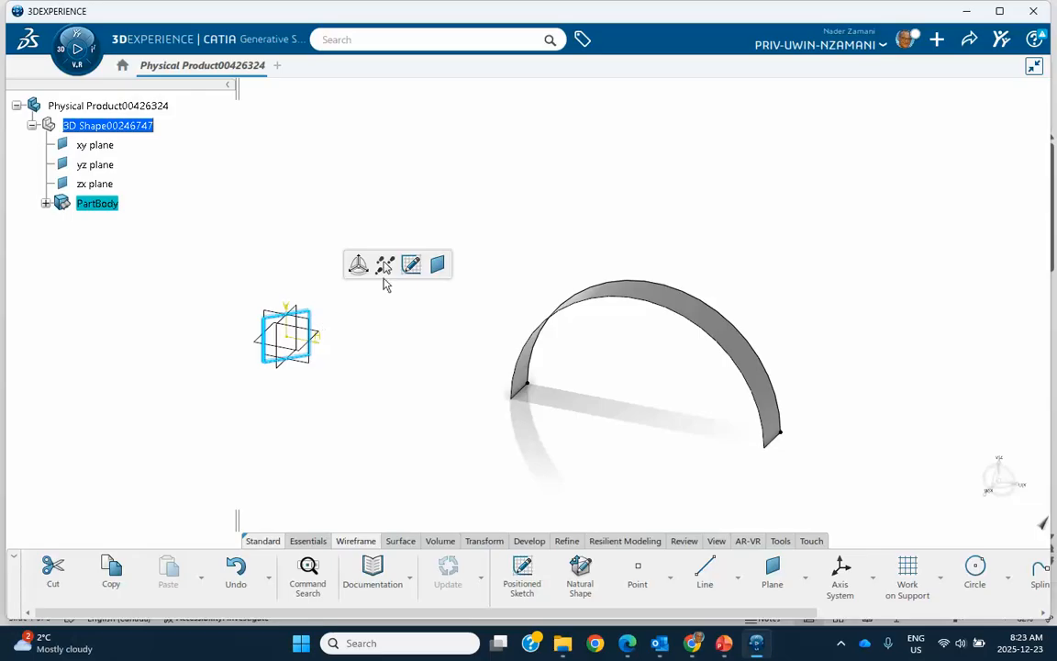
{"action": "left_click", "coordinate": [410, 265]}
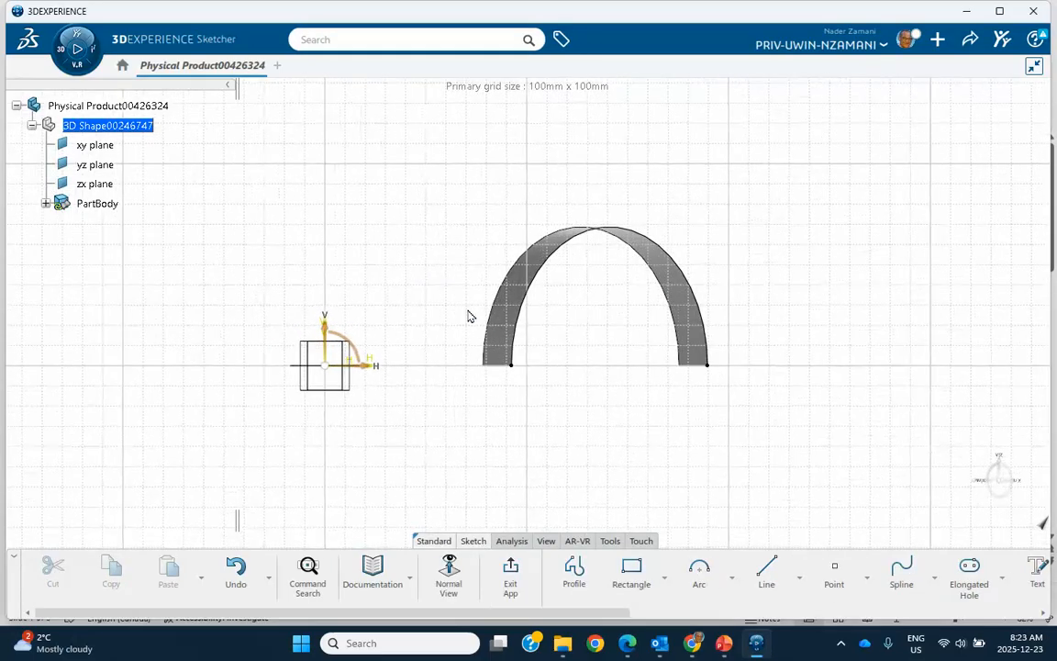
{"action": "left_click", "coordinate": [699, 574]}
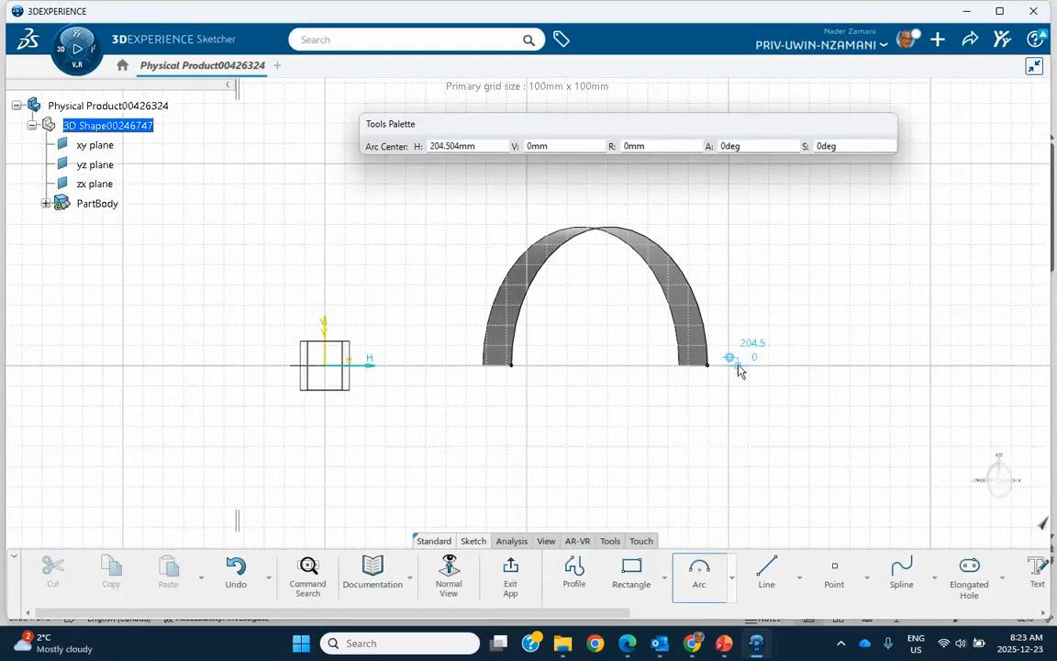
{"action": "left_click", "coordinate": [777, 367]}
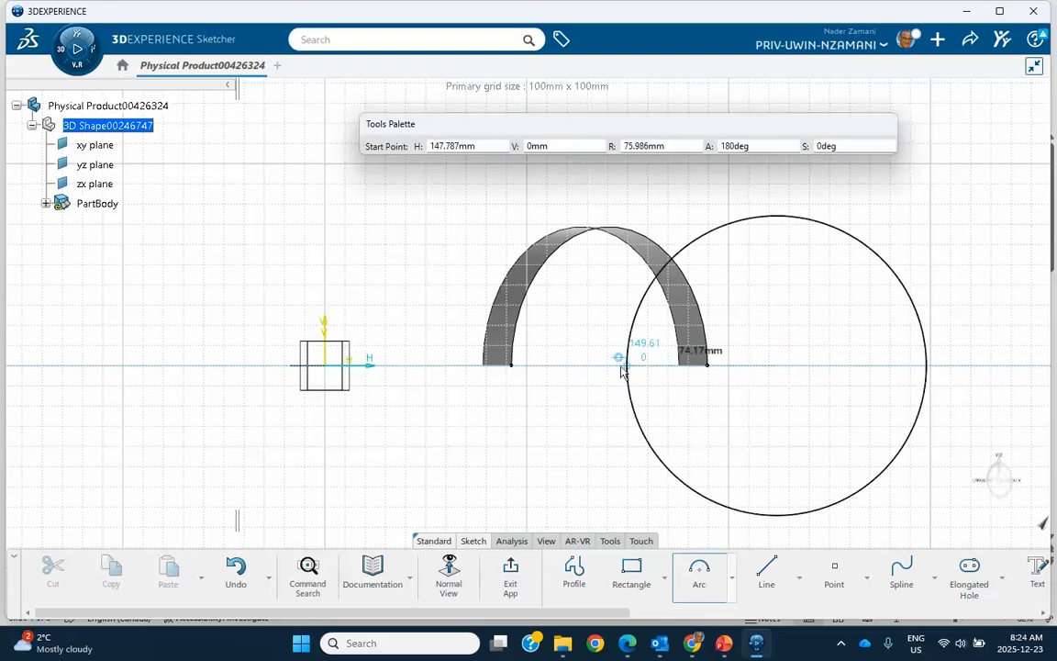
{"action": "left_click", "coordinate": [591, 365]}
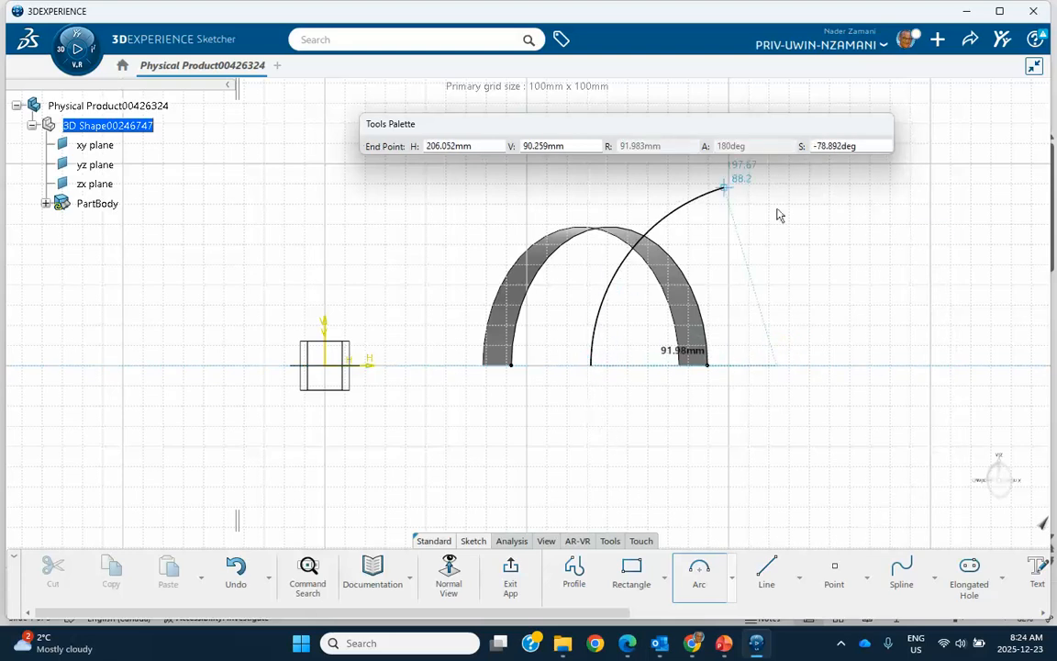
{"action": "left_click", "coordinate": [913, 371]}
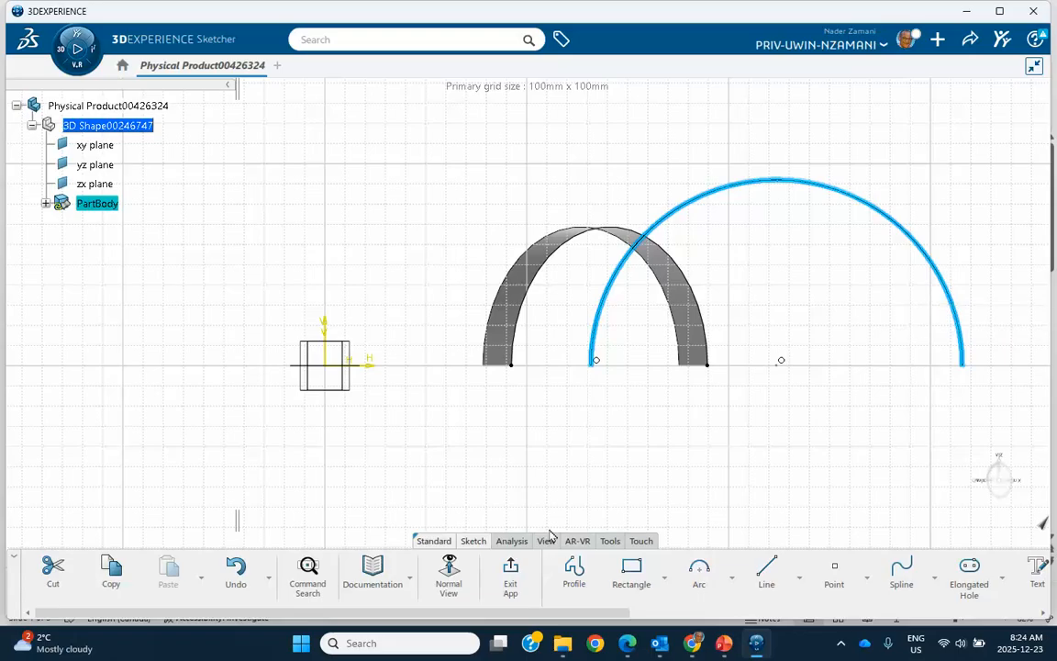
{"action": "left_click", "coordinate": [511, 572]}
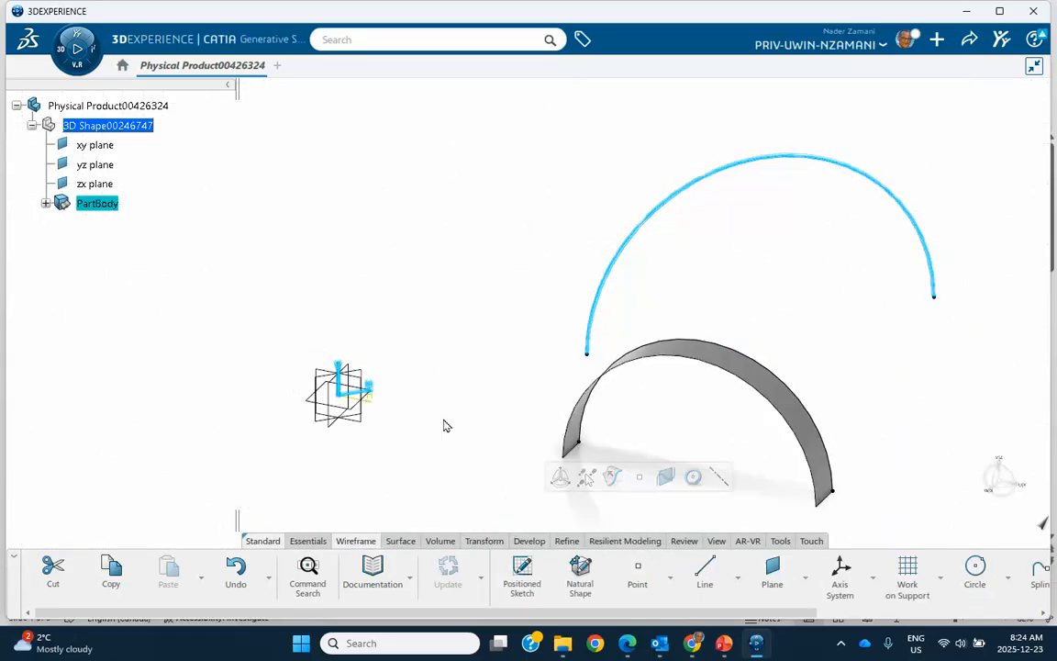
- Extrude the larger arc on the 45-degree plane into a 20 mm wide surface
{"action": "middle_click_drag", "start_coordinate": [809, 335], "coordinate": [669, 321]}
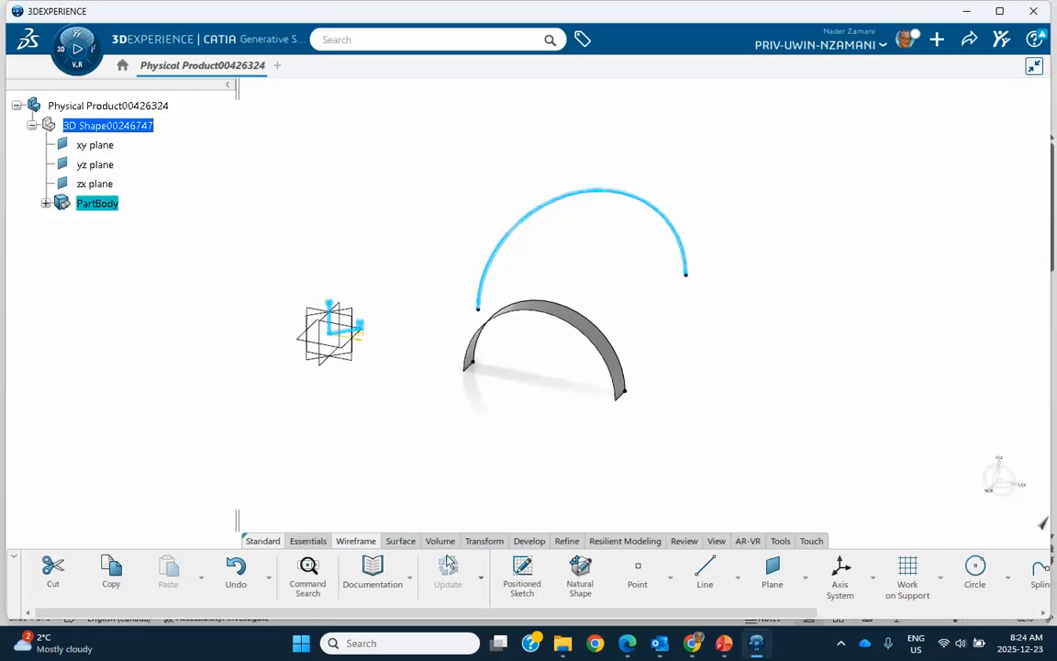
{"action": "left_click", "coordinate": [401, 541]}
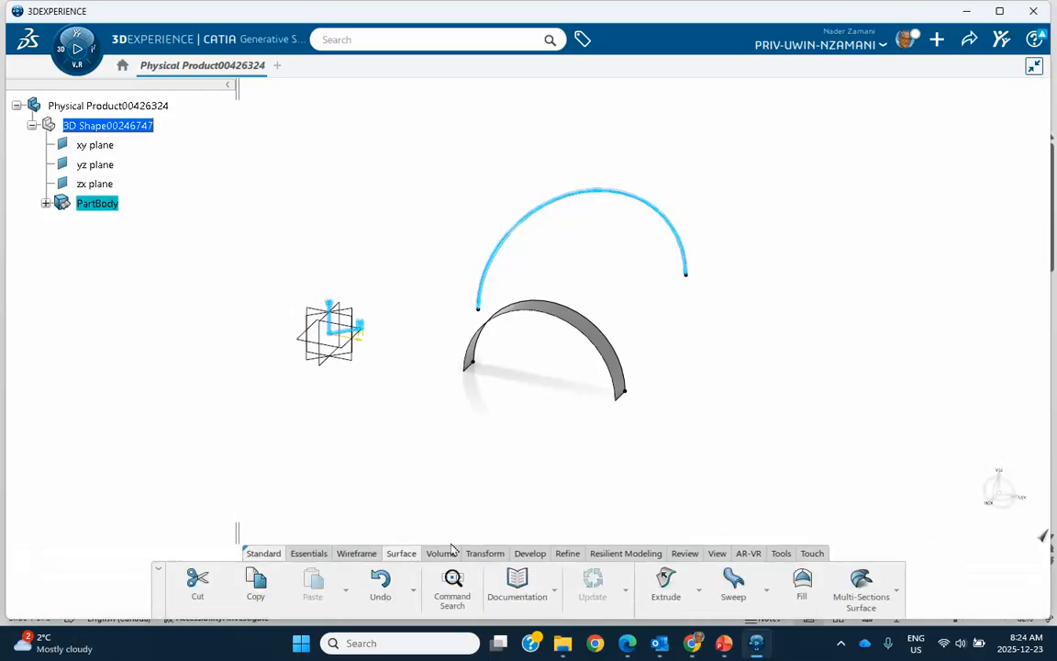
{"action": "left_click", "coordinate": [666, 580]}
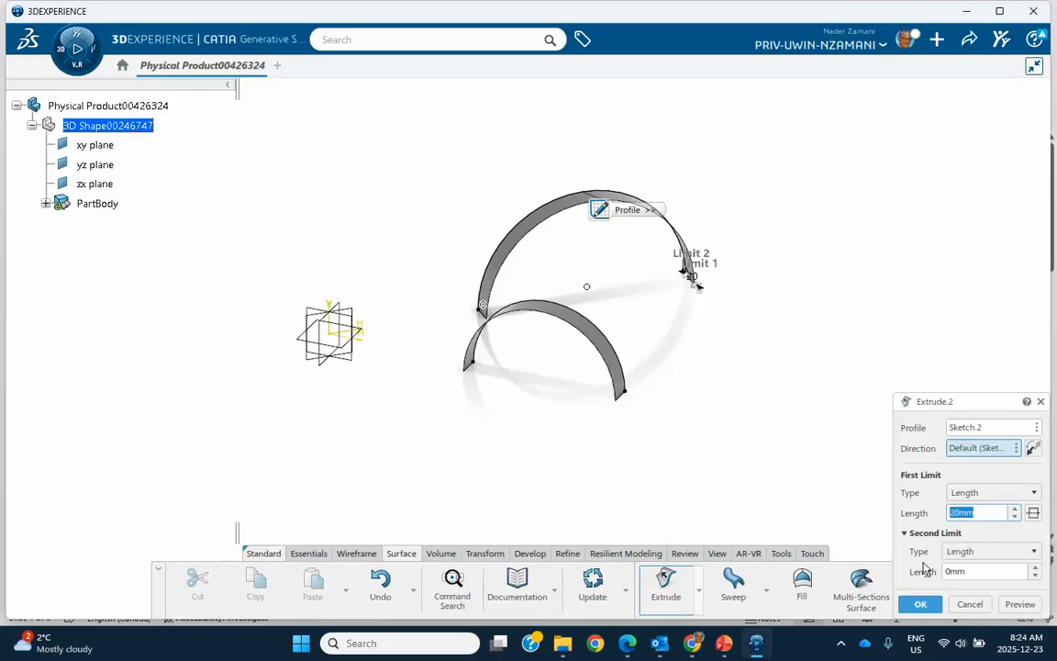
{"action": "left_click", "coordinate": [920, 603]}
{"action": "middle_click_drag", "start_coordinate": [549, 482], "coordinate": [554, 378]}
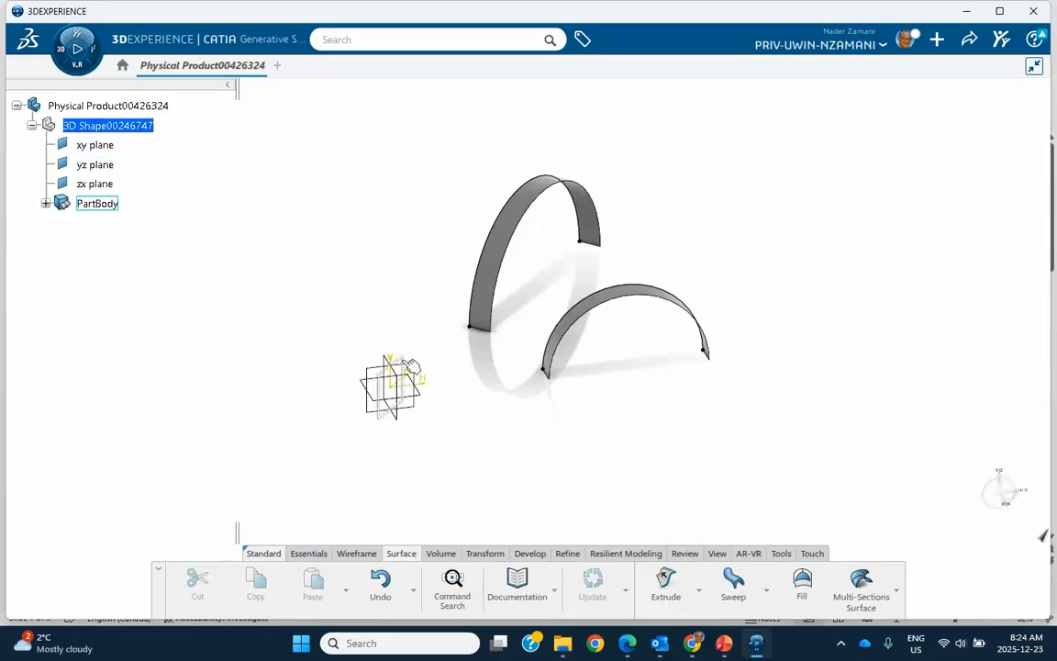
{"action": "middle_click_drag", "start_coordinate": [472, 453], "coordinate": [415, 450]}
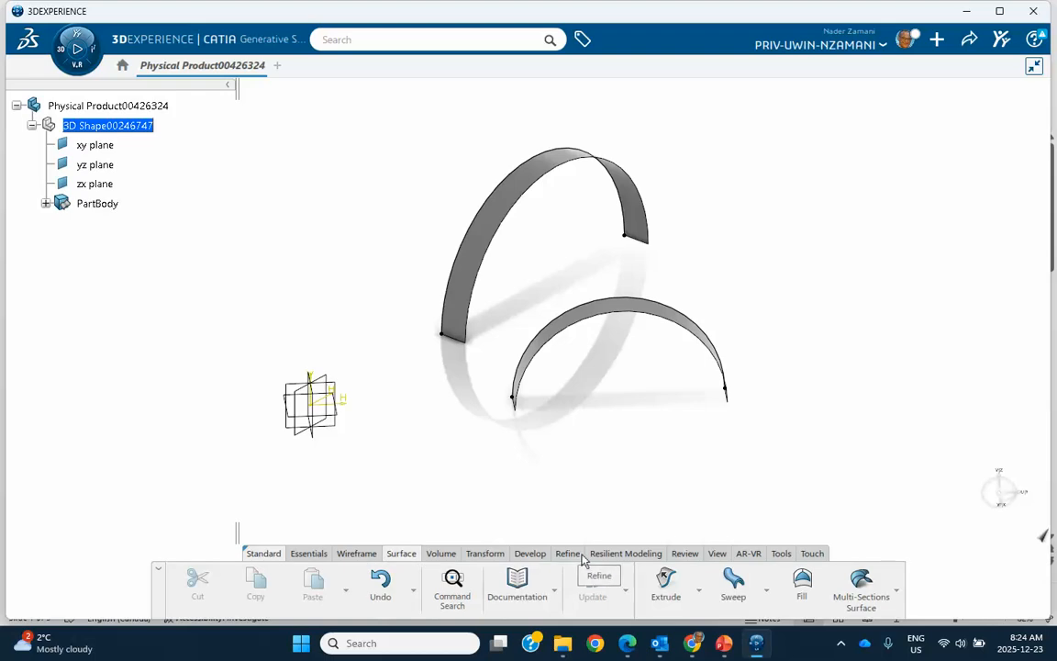
{"action": "left_click", "coordinate": [486, 554]}
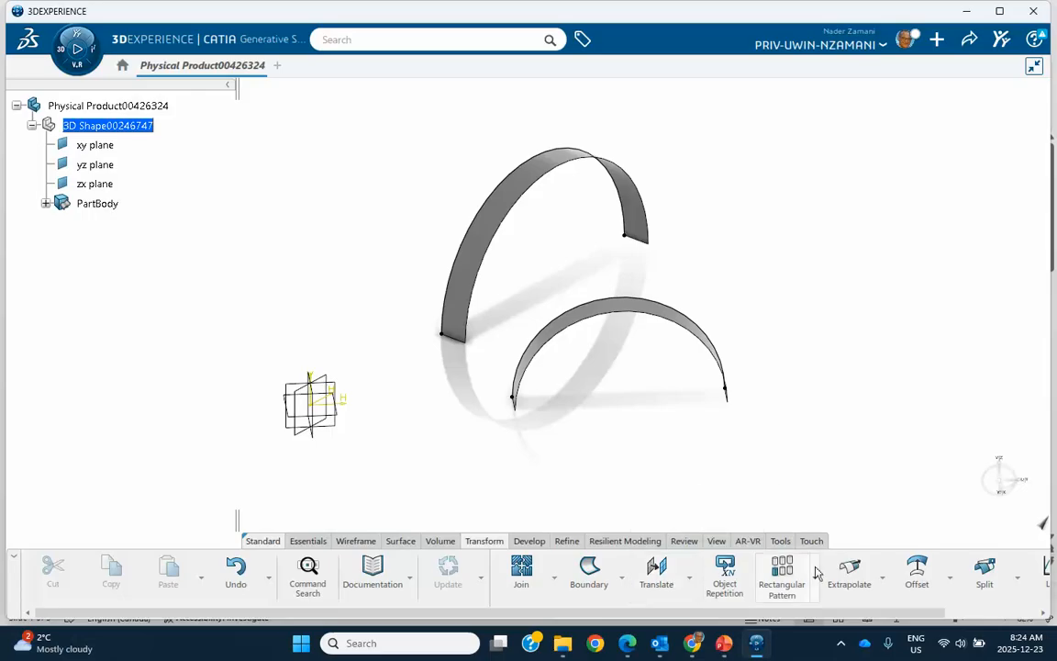
{"action": "left_click", "coordinate": [688, 591]}
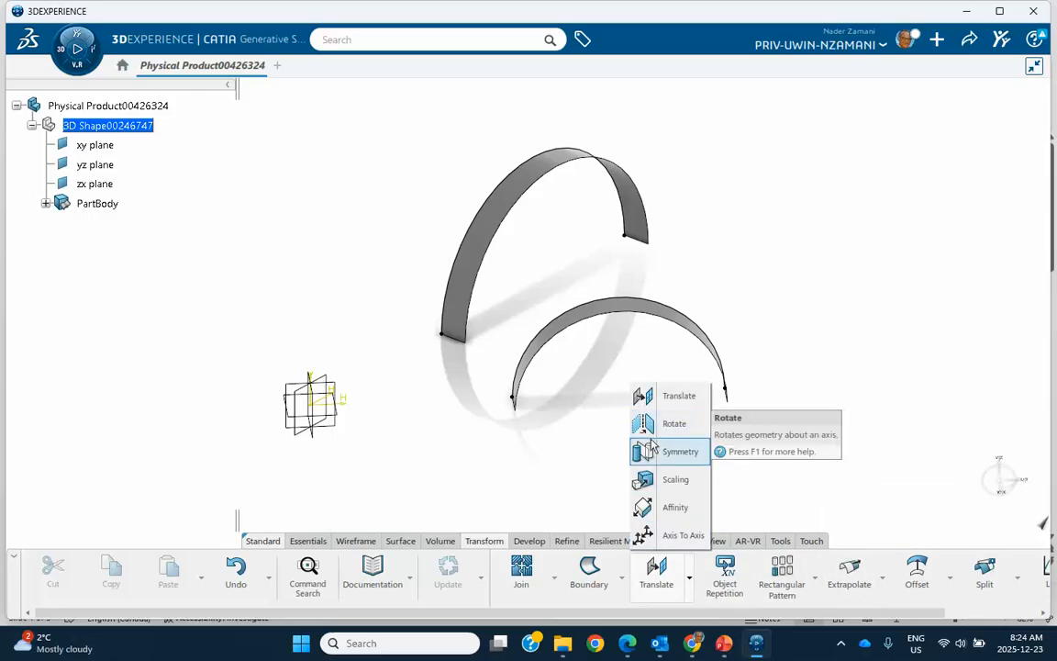
{"action": "left_click", "coordinate": [673, 509]}
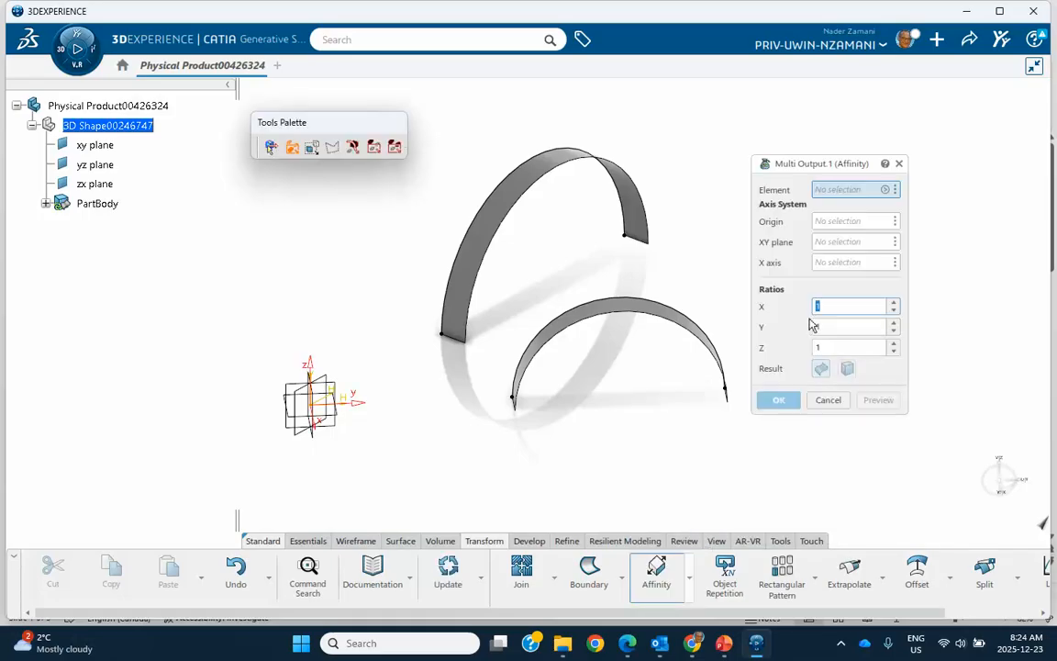
{"action": "middle_click_drag", "start_coordinate": [704, 262], "coordinate": [625, 253]}
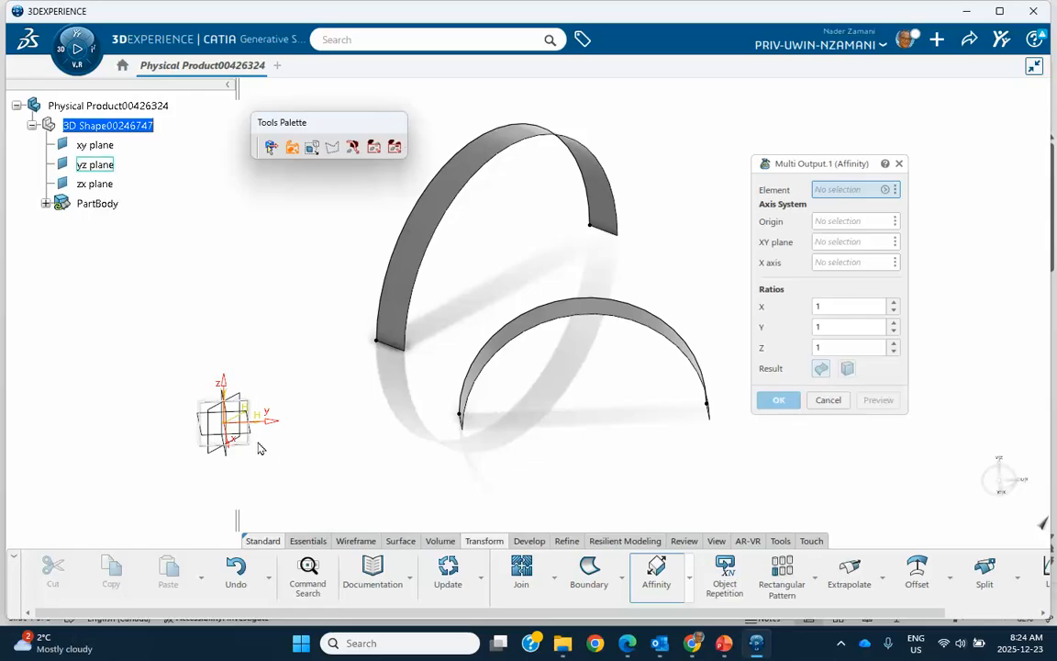
{"action": "left_click", "coordinate": [826, 401]}
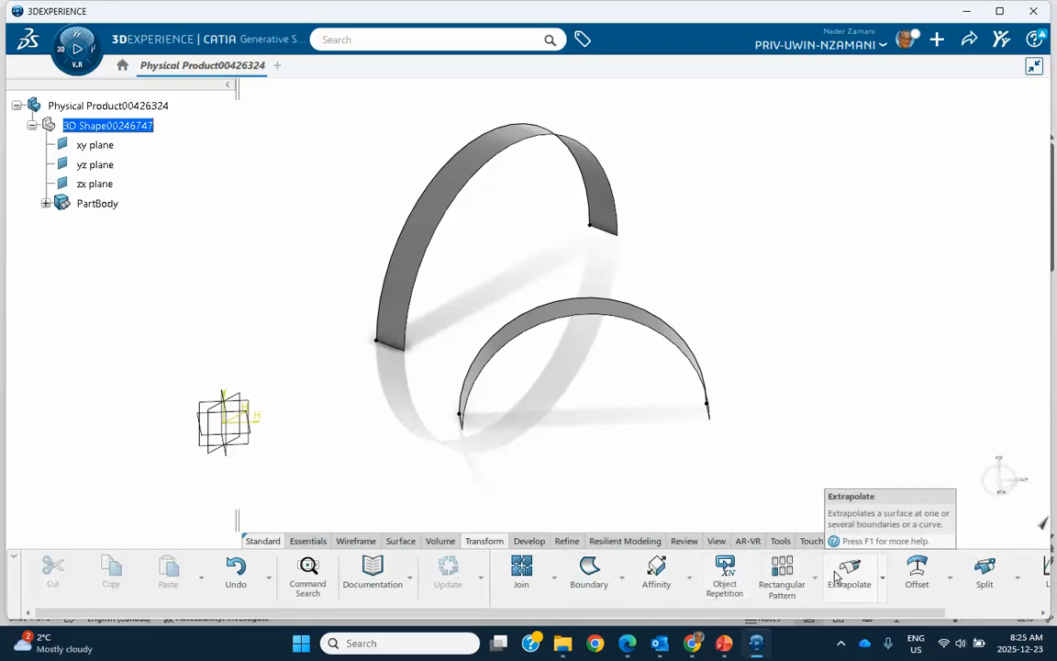
- Start an Affinity of the yz-plane arc surface in the default axis system and try X ratios of 2 and 3
{"action": "left_click", "coordinate": [653, 573]}
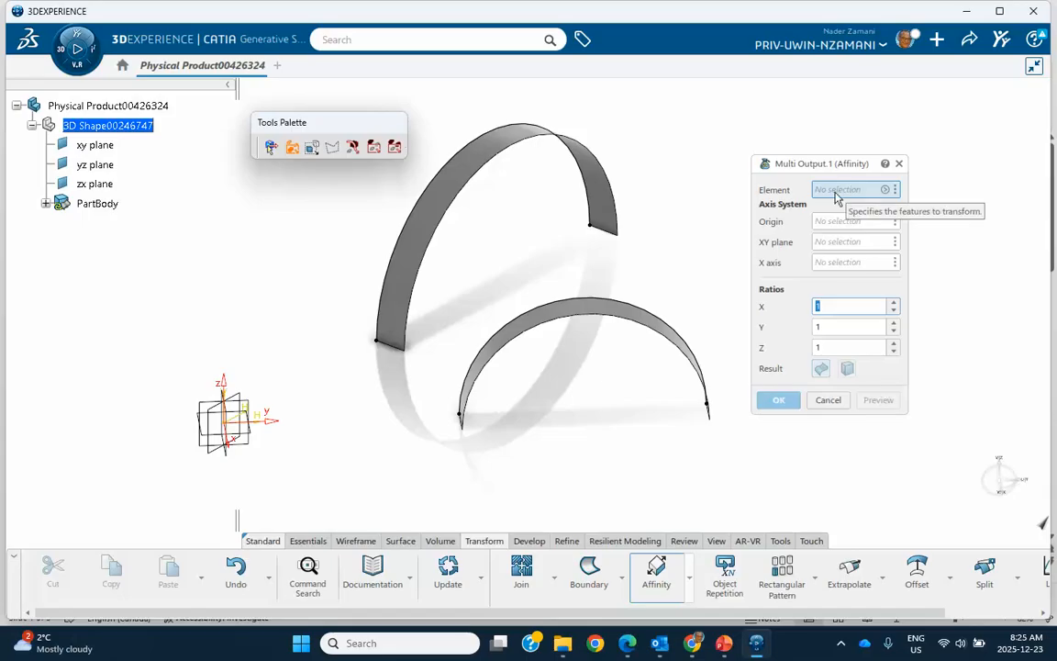
{"action": "left_click", "coordinate": [613, 313]}
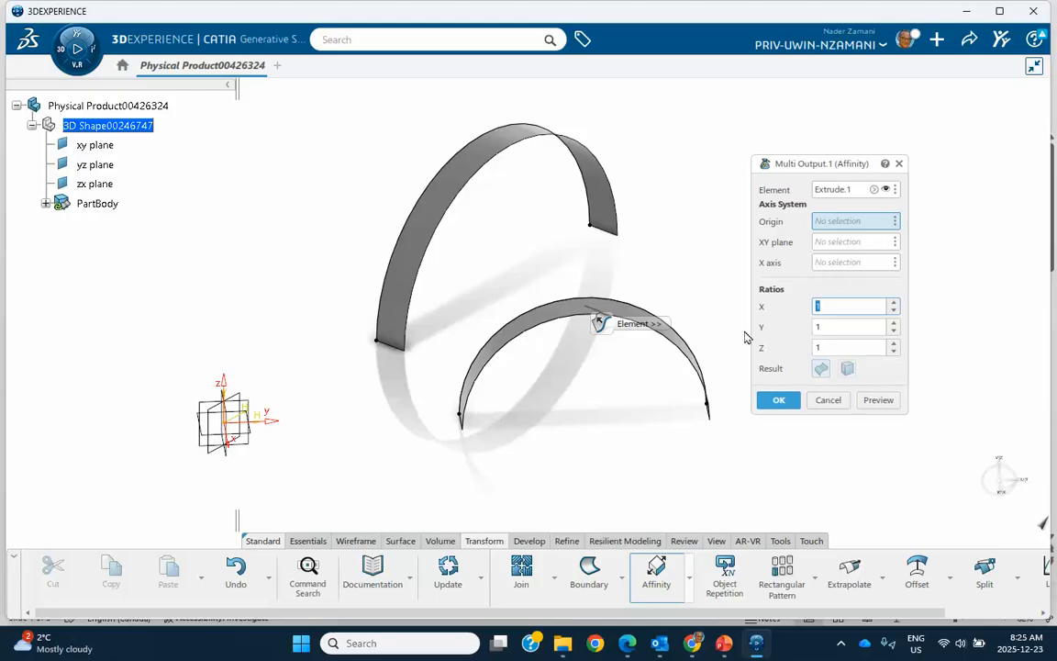
{"action": "left_click", "coordinate": [836, 309]}
{"action": "left_click_drag", "start_coordinate": [837, 309], "coordinate": [810, 308]}
{"action": "type", "text": "2"}
{"action": "left_click", "coordinate": [878, 400]}
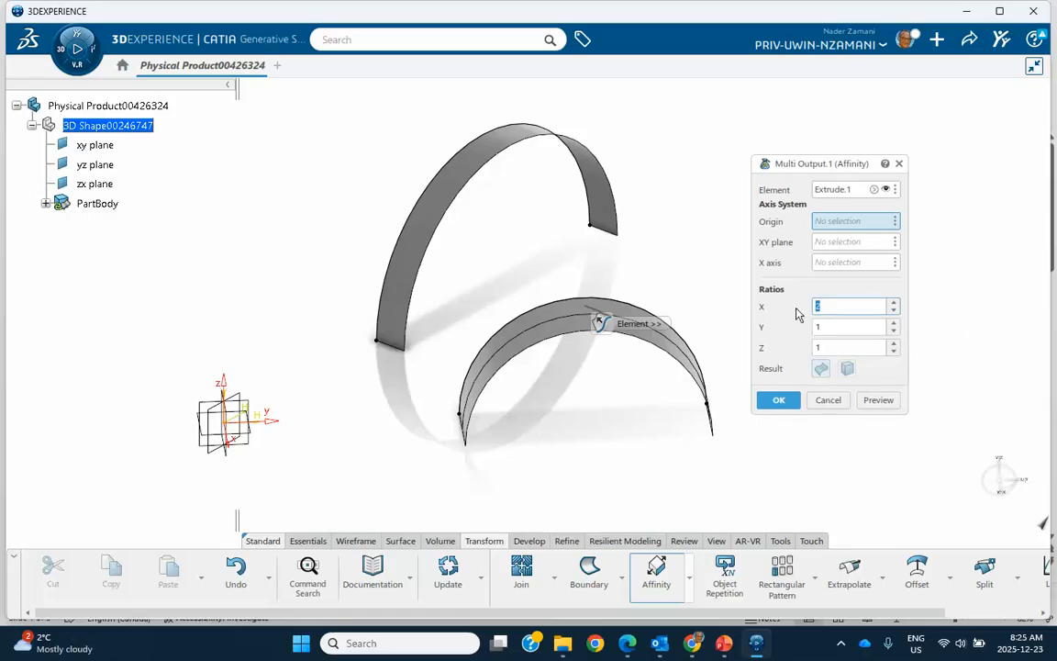
{"action": "type", "text": "3"}
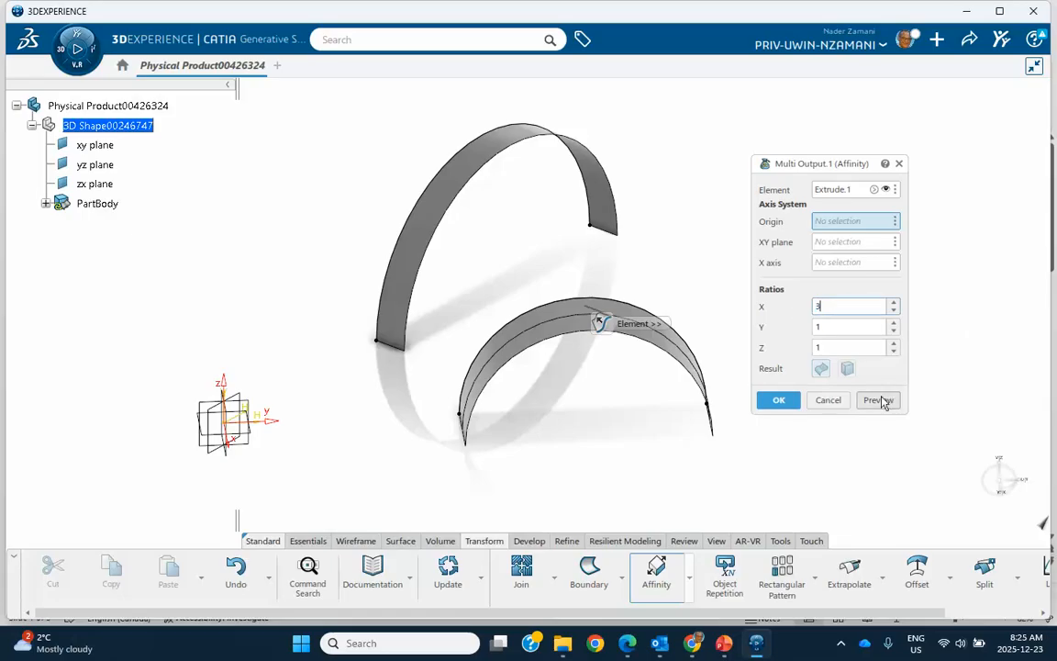
- Return the X ratio to 1 and preview the affinity with a Y ratio of 2
{"action": "left_click", "coordinate": [839, 325]}
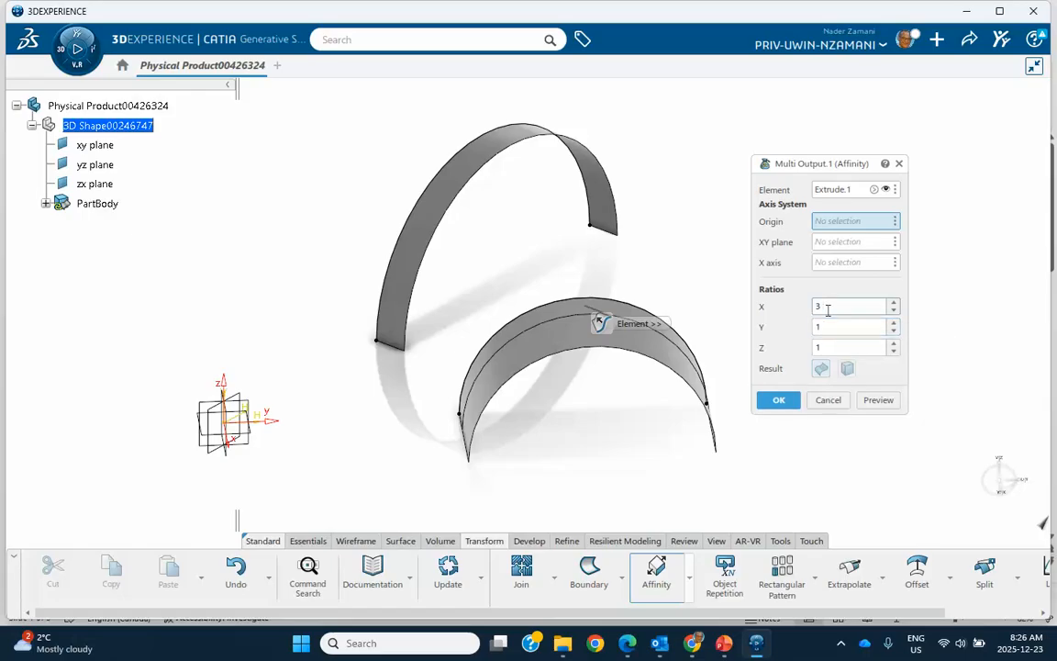
{"action": "left_click", "coordinate": [783, 321]}
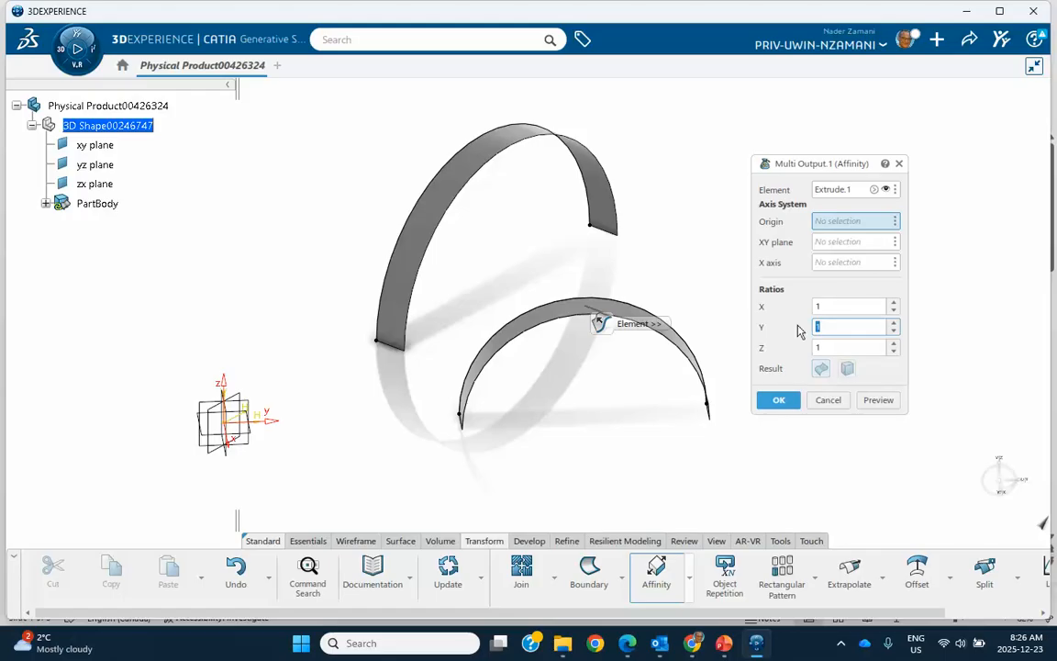
{"action": "left_click", "coordinate": [878, 401]}
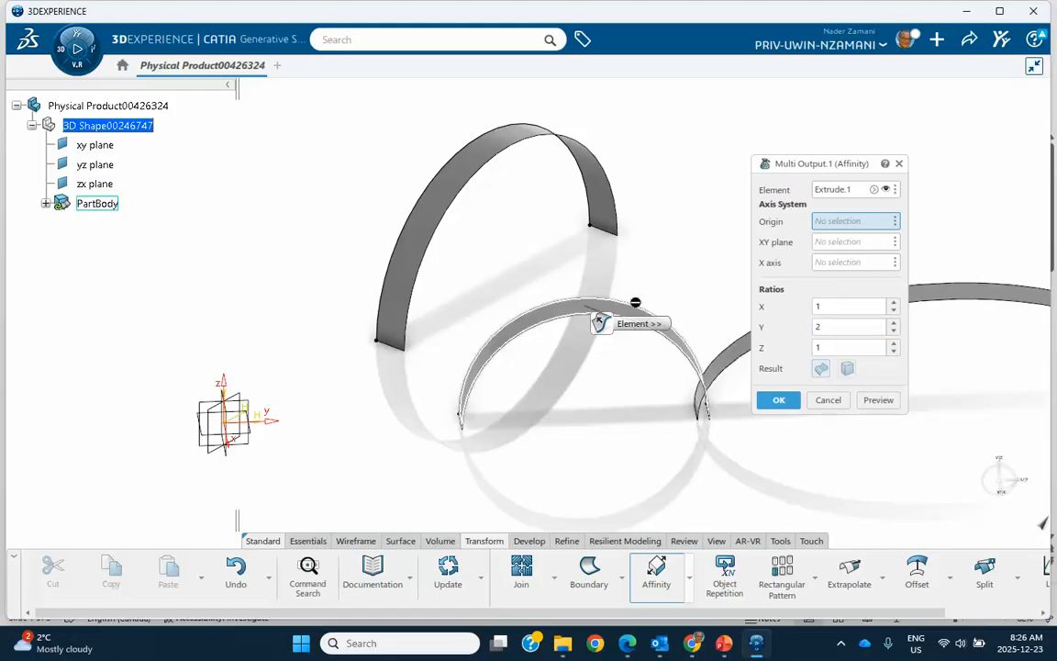
{"action": "middle_click_drag", "start_coordinate": [641, 281], "coordinate": [522, 302]}
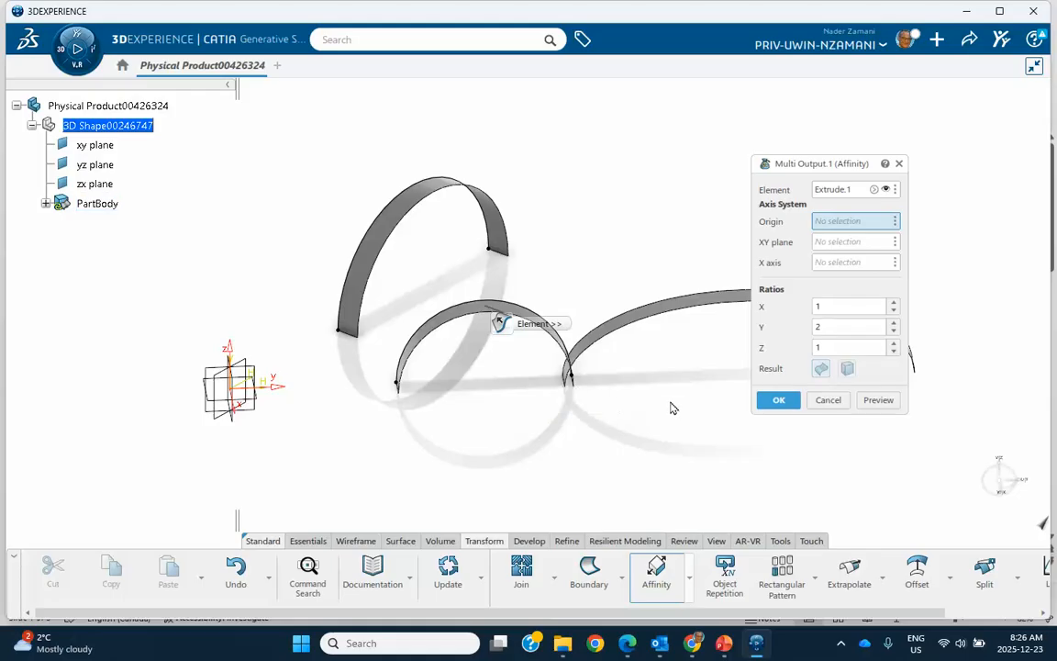
{"action": "middle_click_drag", "start_coordinate": [696, 359], "coordinate": [627, 385]}
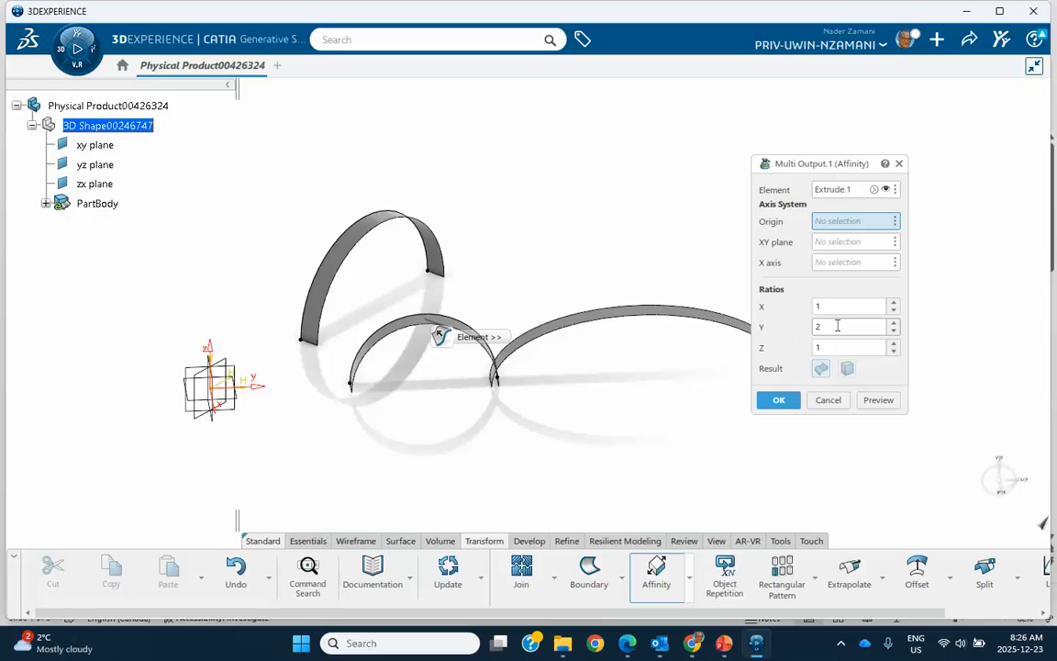
- Return the Y ratio to 1, preview the affinity with a Z ratio of 2, and cancel it
{"action": "type", "text": "1"}
{"action": "left_click", "coordinate": [832, 348]}
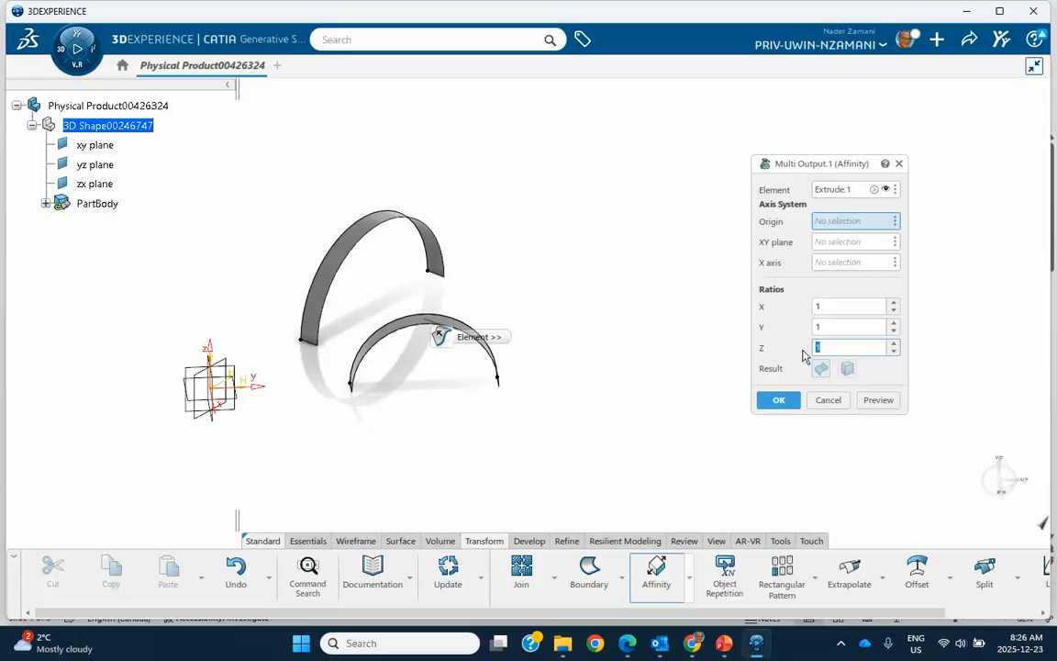
{"action": "type", "text": "2"}
{"action": "key", "text": "Return"}
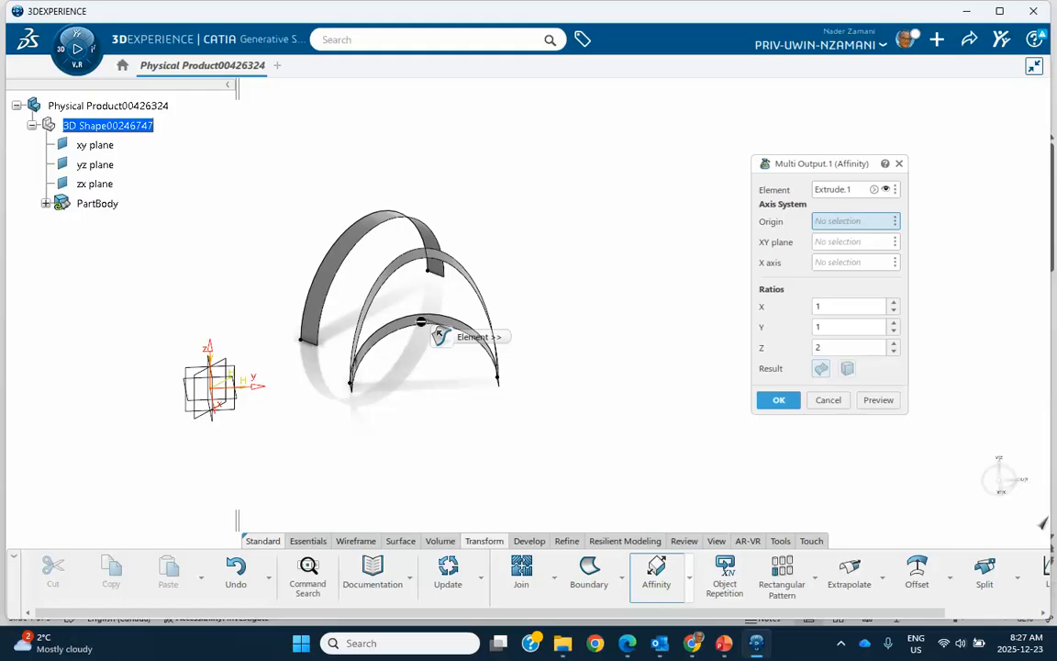
{"action": "left_click", "coordinate": [829, 401]}
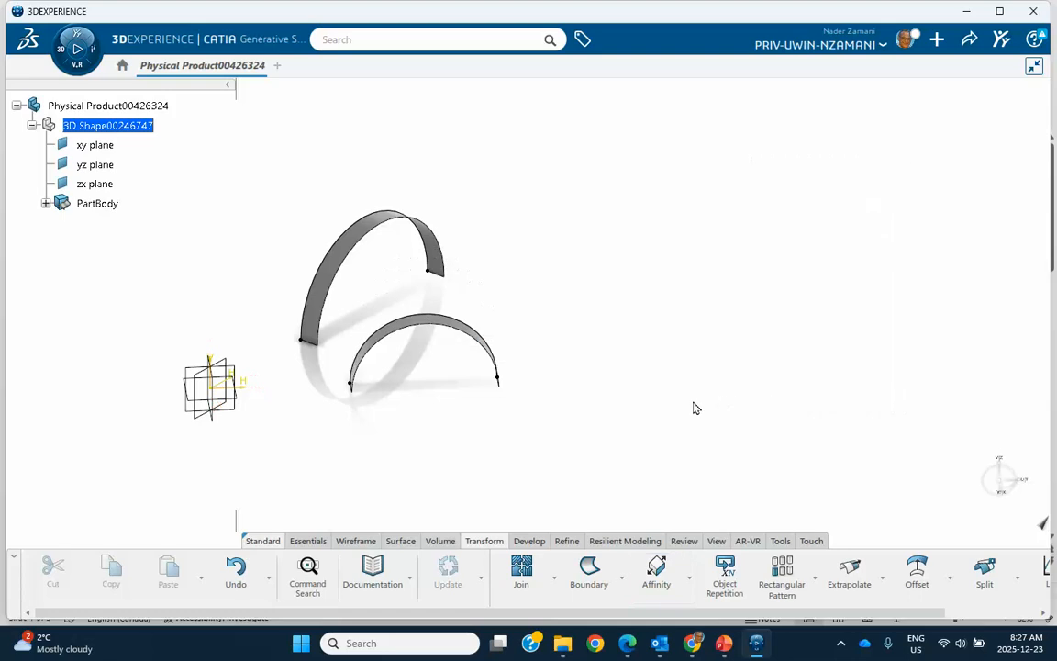
- Define an Affinity of the yz-plane arc surface with its near lower extruded corner as origin, yz plane as XY plane and short end edge as X axis
{"action": "mouse_move", "coordinate": [644, 409]}
{"action": "middle_mouse_down"}
{"action": "mouse_move", "coordinate": [679, 415]}
{"action": "mouse_move", "coordinate": [685, 346]}
{"action": "mouse_move", "coordinate": [656, 390]}
{"action": "middle_mouse_up"}
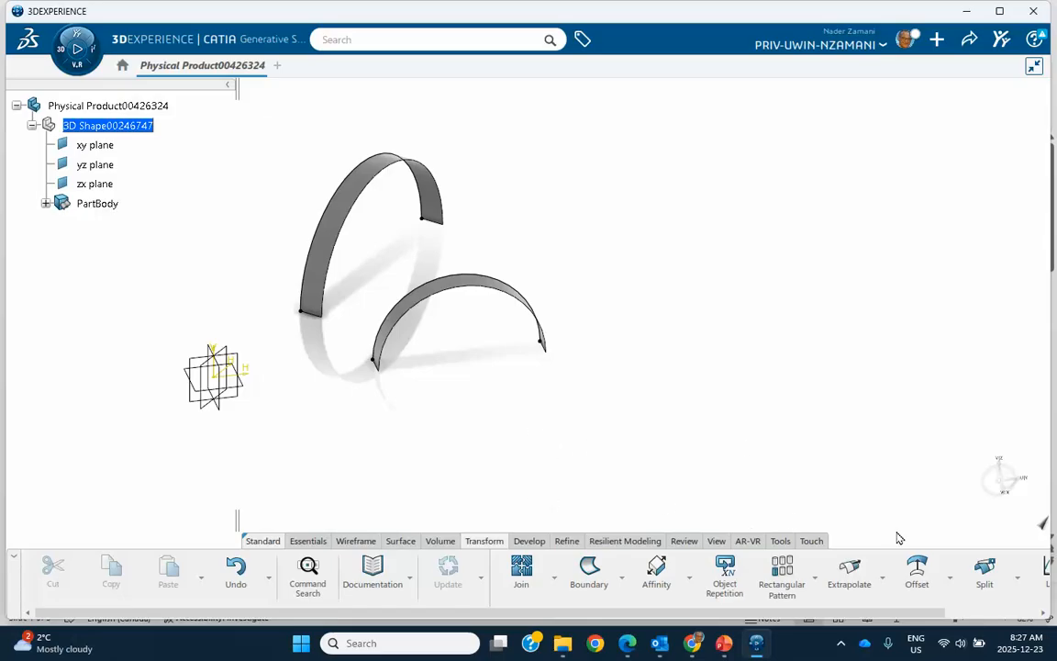
{"action": "left_click", "coordinate": [657, 568]}
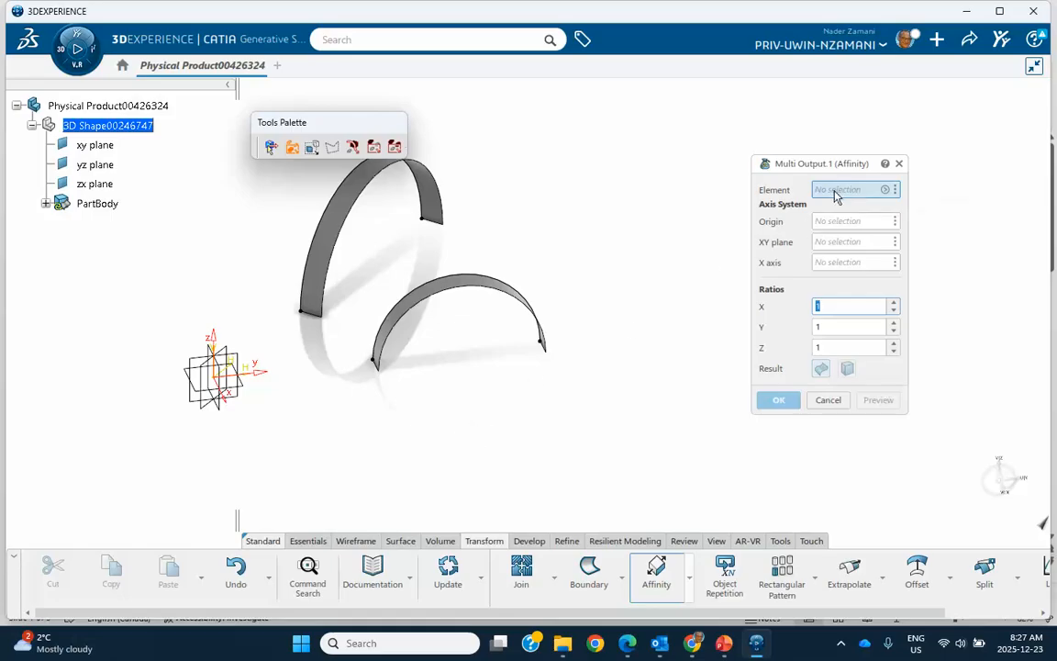
{"action": "left_click", "coordinate": [468, 286]}
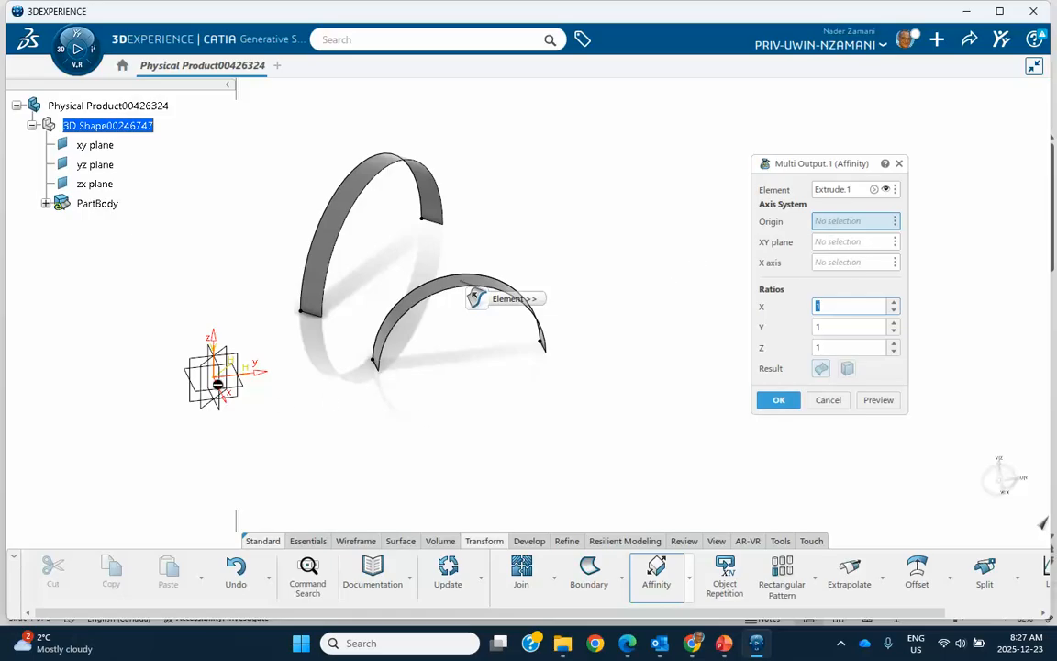
{"action": "left_click", "coordinate": [386, 371]}
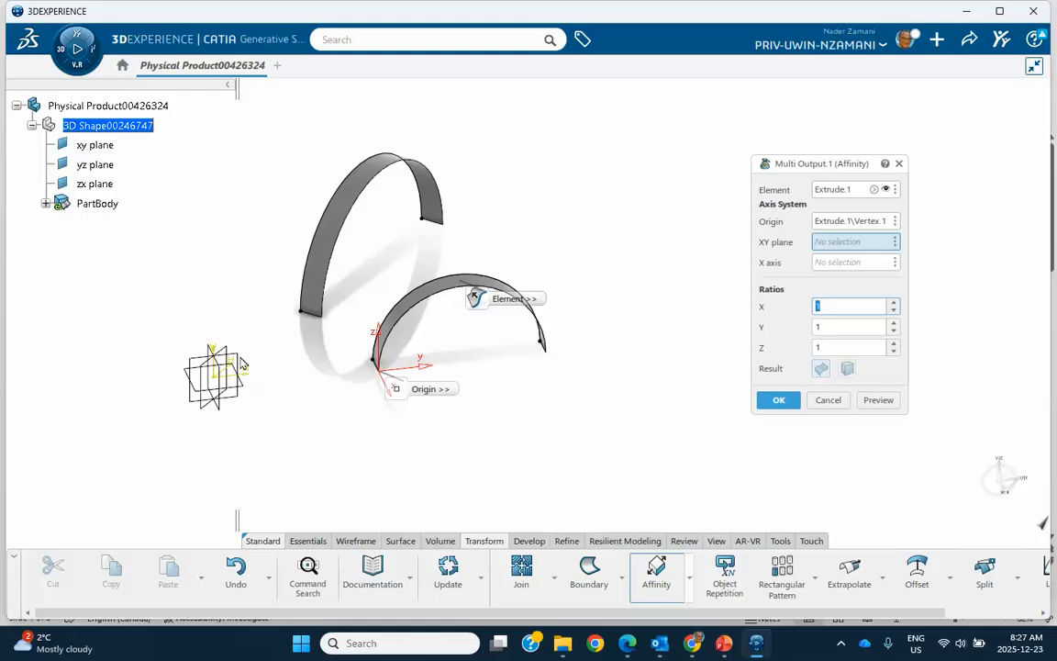
{"action": "left_click", "coordinate": [245, 365]}
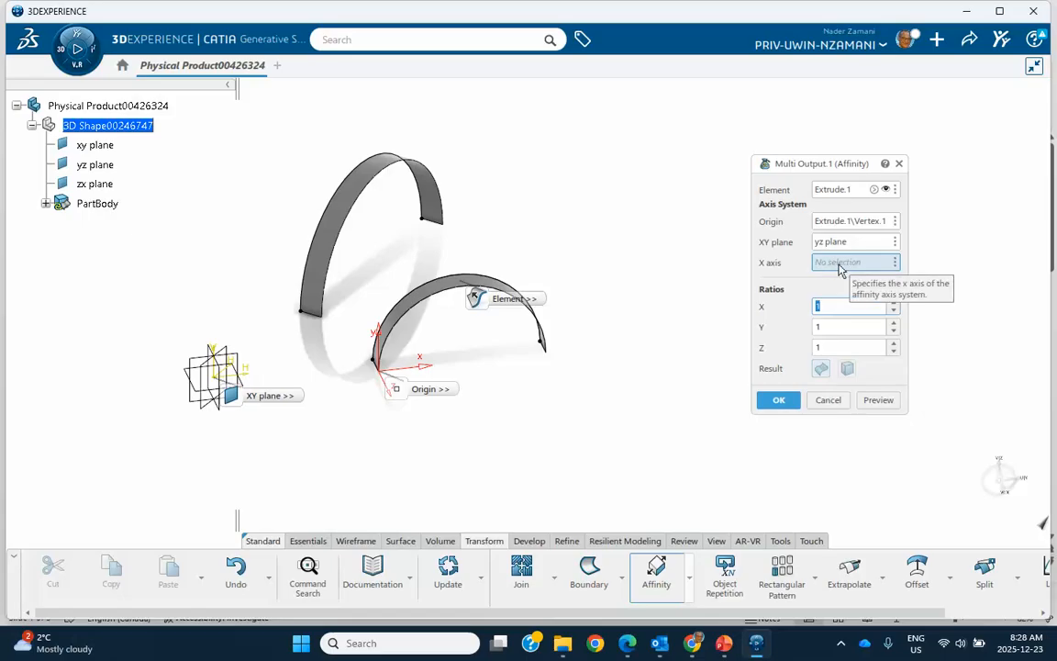
{"action": "middle_click_drag", "start_coordinate": [550, 472], "coordinate": [565, 447]}
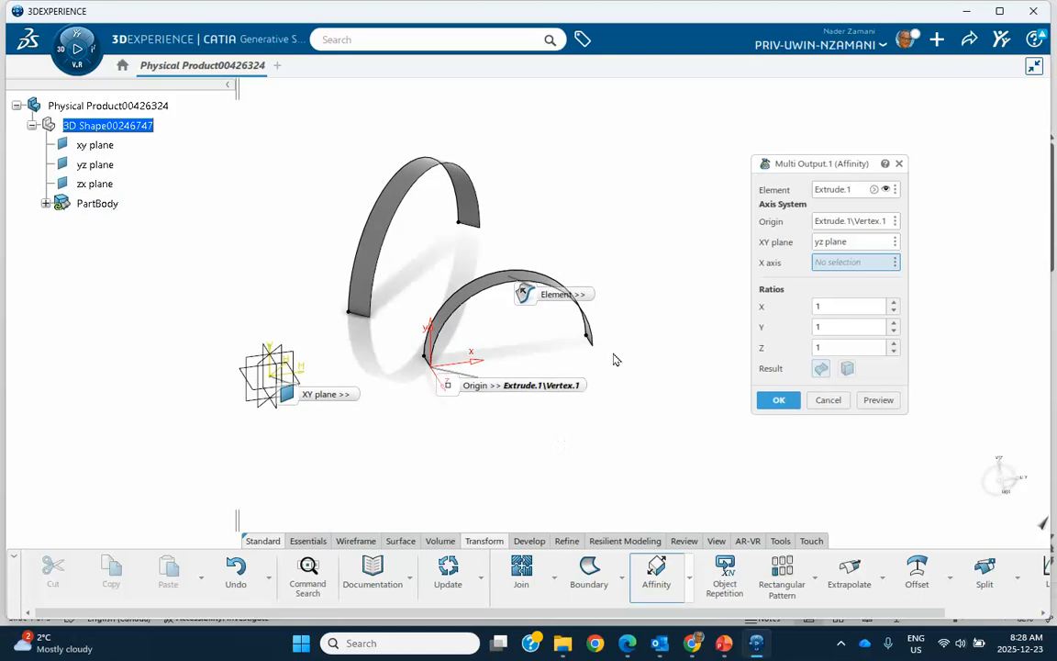
{"action": "left_click", "coordinate": [431, 369]}
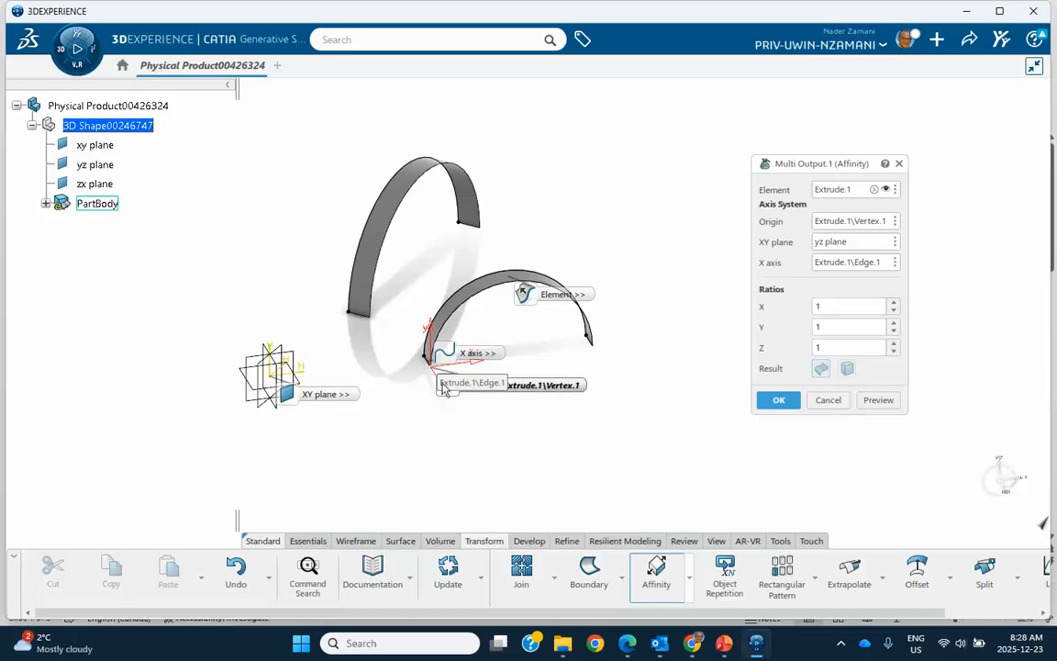
{"action": "left_click_drag", "start_coordinate": [442, 355], "coordinate": [326, 472]}
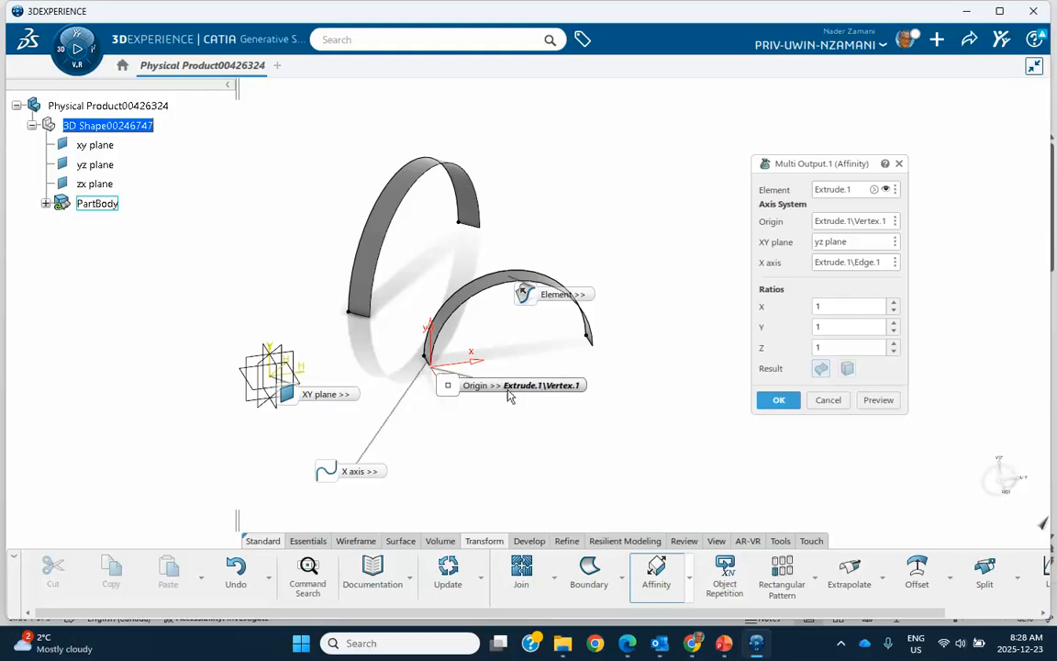
- Check the custom axis system at the surface corner and preview the affinity with a Y ratio of 2
{"action": "middle_click_drag", "start_coordinate": [507, 406], "coordinate": [527, 268]}
{"action": "middle_click_drag", "start_coordinate": [437, 361], "coordinate": [476, 293]}
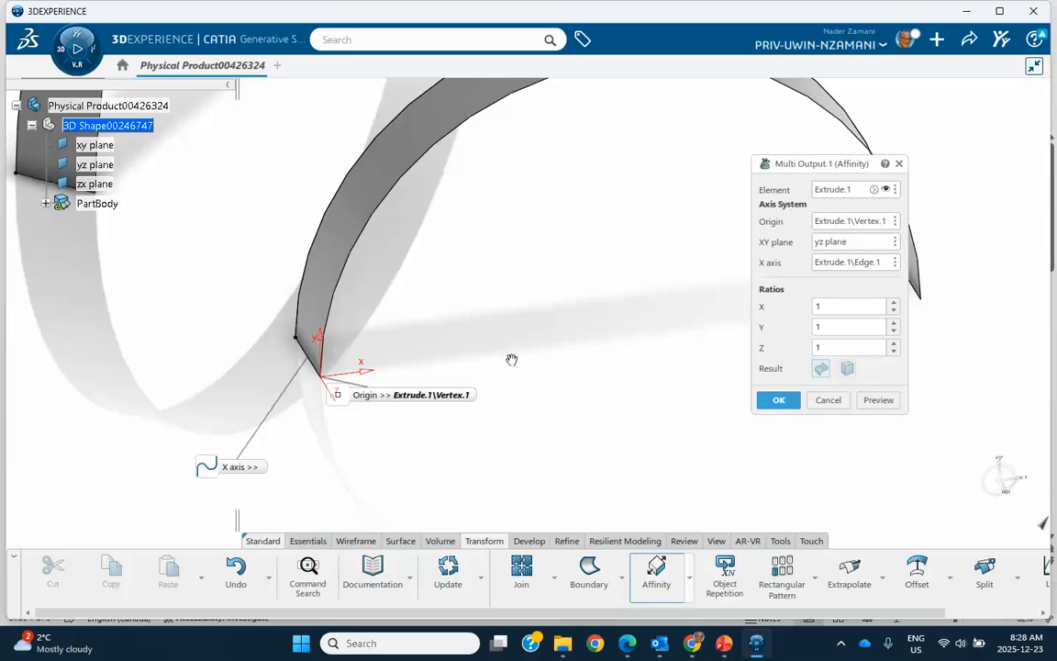
{"action": "scroll", "coordinate": [511, 354], "scroll_direction": "down", "scroll_amount": 5}
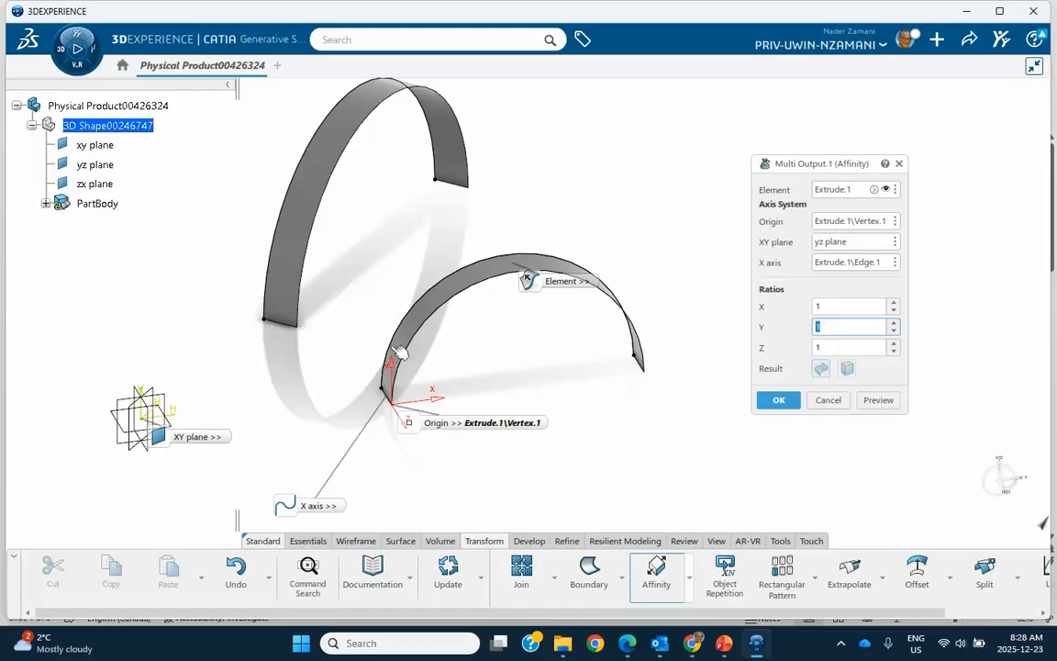
{"action": "type", "text": "2"}
{"action": "left_click", "coordinate": [878, 402]}
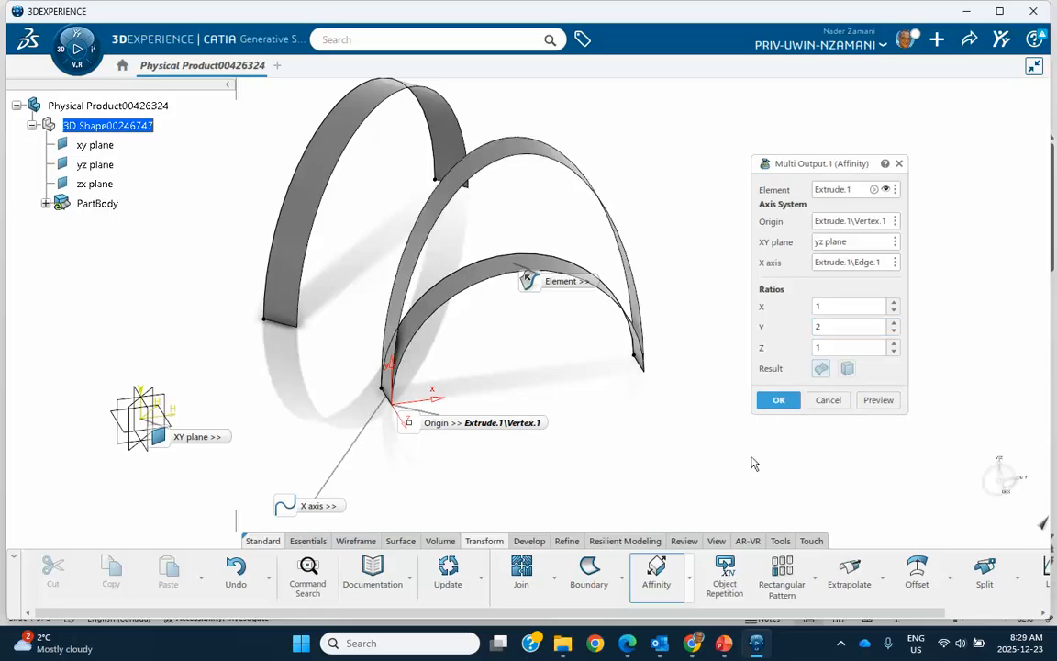
- Return the Y ratio to 1, preview the affinity with an X ratio of 4, and cancel it
{"action": "double_click", "coordinate": [817, 328]}
{"action": "type", "text": "1"}
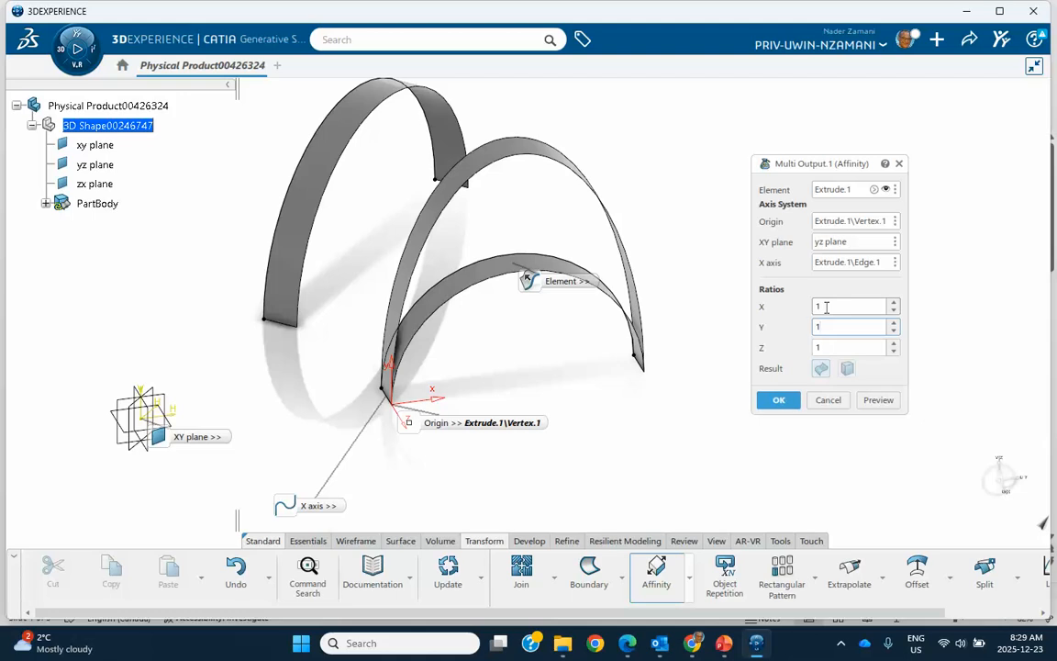
{"action": "left_click", "coordinate": [818, 308]}
{"action": "type", "text": "4"}
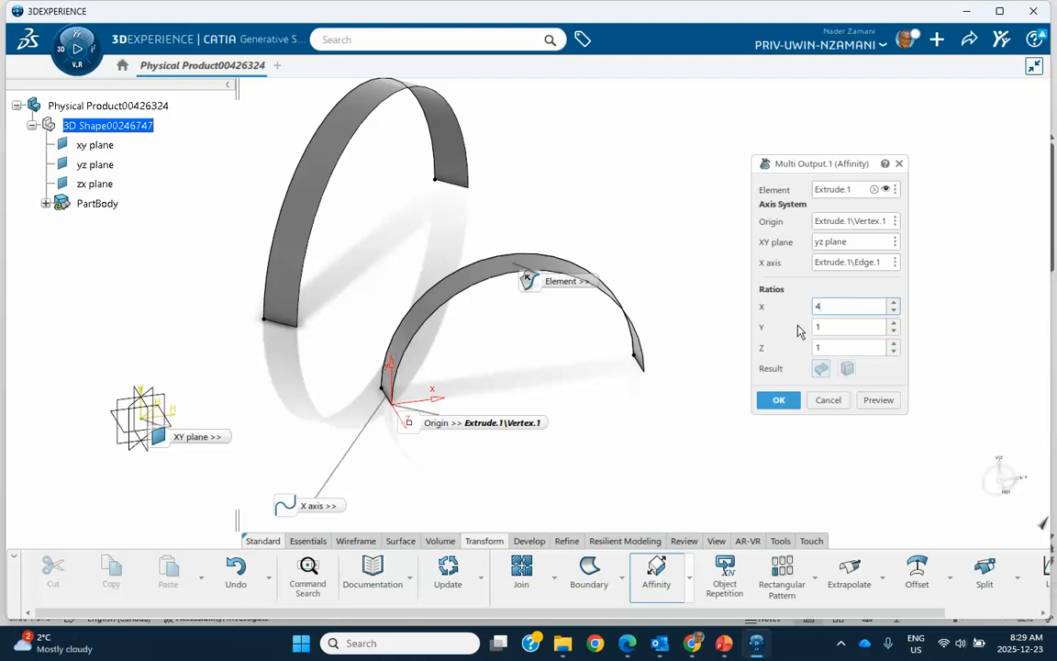
{"action": "left_click", "coordinate": [876, 401]}
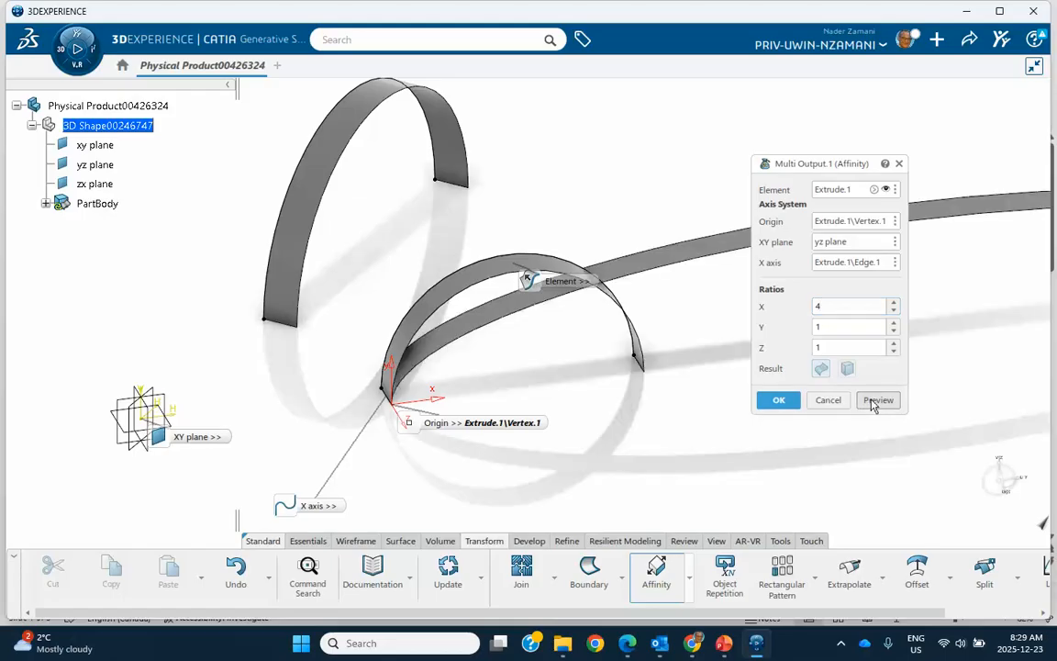
{"action": "left_click", "coordinate": [815, 406]}
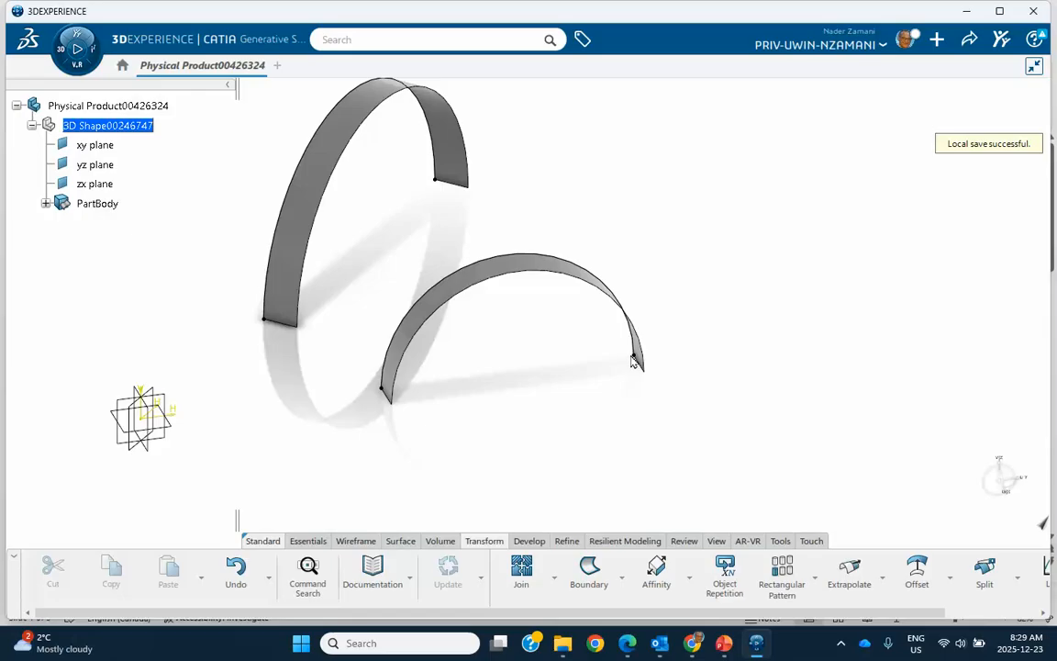
- Create a Between point at ratio 0.5 from the two sketch end points of the front, yz-plane arc surface
{"action": "left_click", "coordinate": [356, 542]}
{"action": "left_click", "coordinate": [636, 572]}
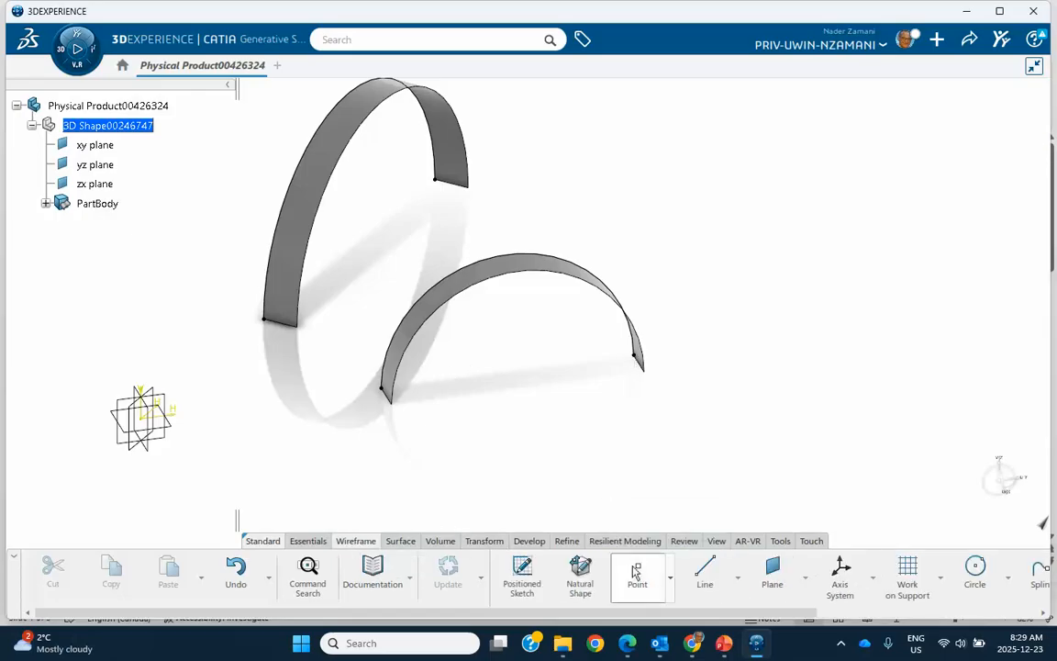
{"action": "left_click", "coordinate": [897, 167]}
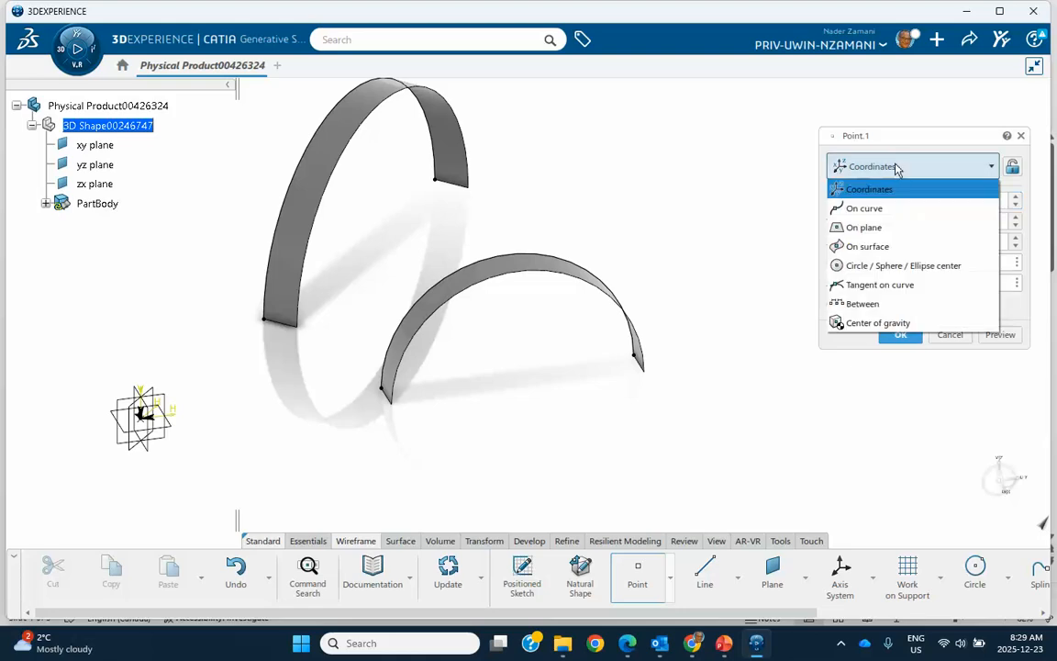
{"action": "left_click", "coordinate": [863, 303]}
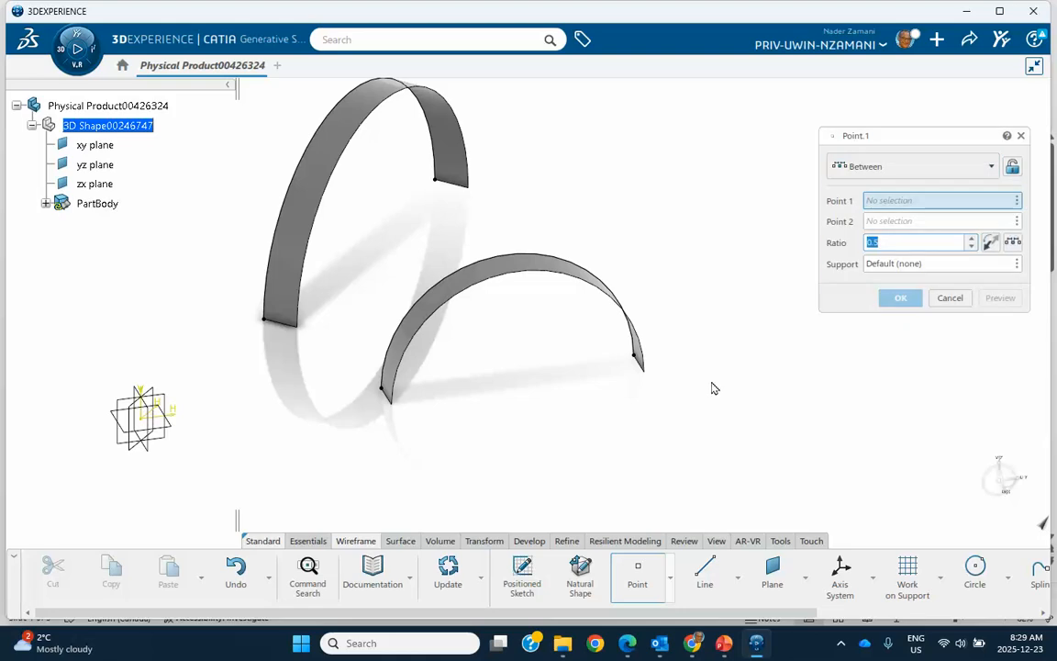
{"action": "left_click", "coordinate": [634, 357]}
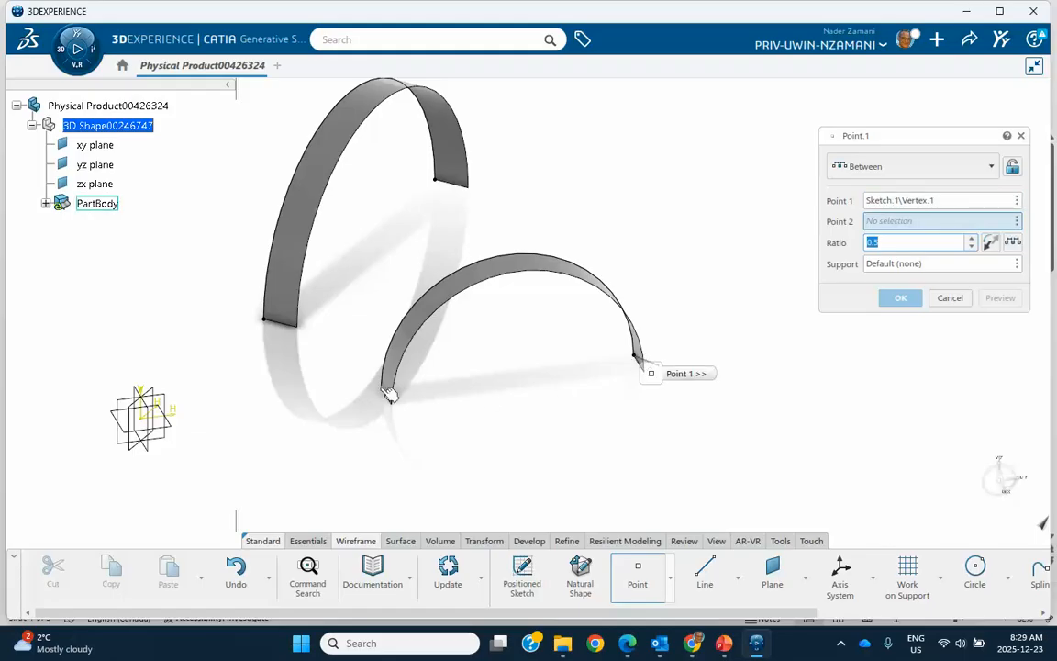
{"action": "left_click", "coordinate": [379, 393]}
{"action": "left_click", "coordinate": [897, 300]}
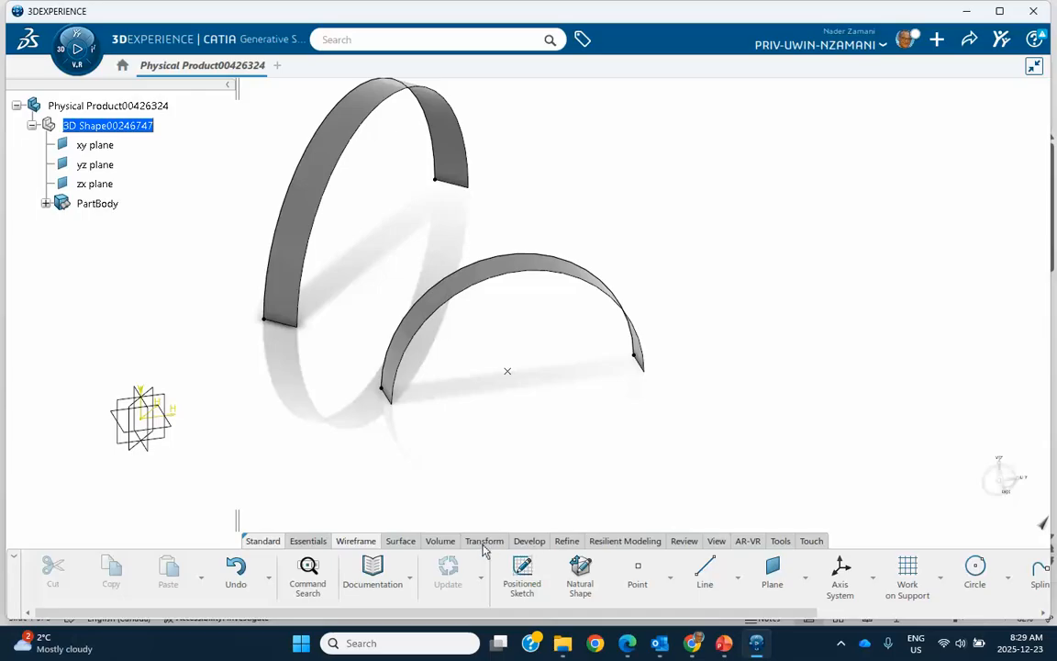
- Define an Affinity of the front arc surface with the midpoint between its ends as origin, and preview an X ratio of 2
{"action": "left_click", "coordinate": [484, 540]}
{"action": "left_click", "coordinate": [656, 569]}
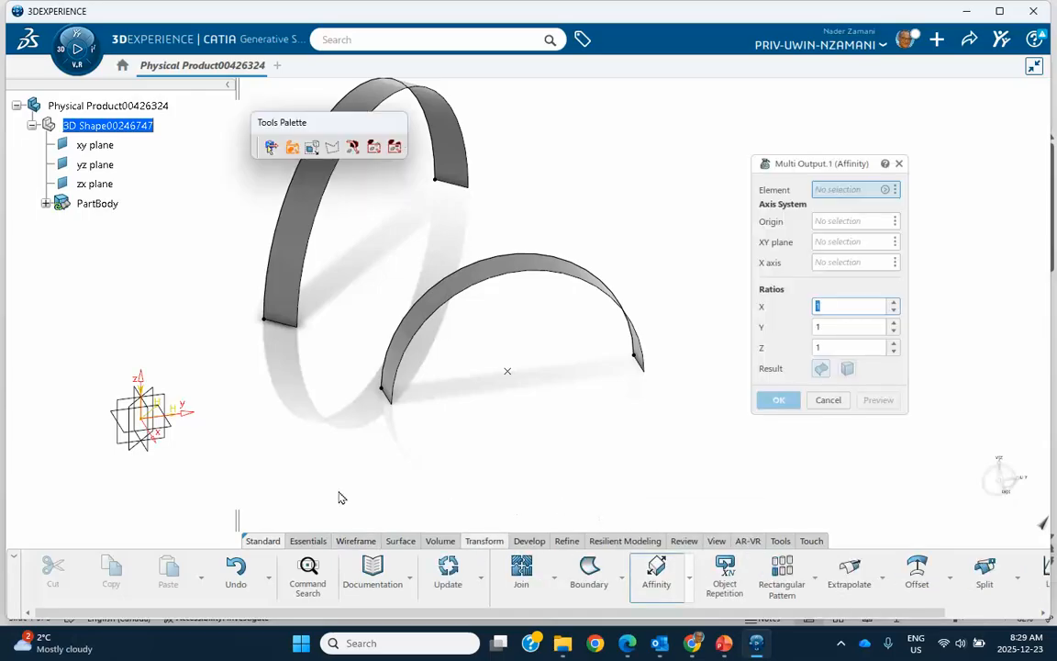
{"action": "left_click", "coordinate": [510, 273]}
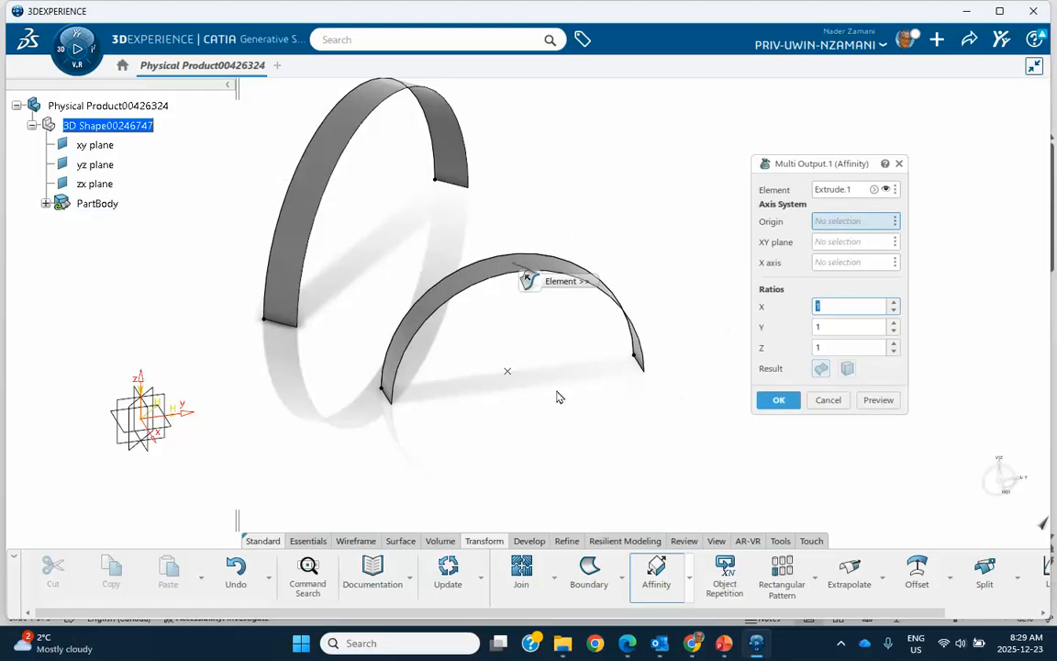
{"action": "left_click", "coordinate": [517, 379]}
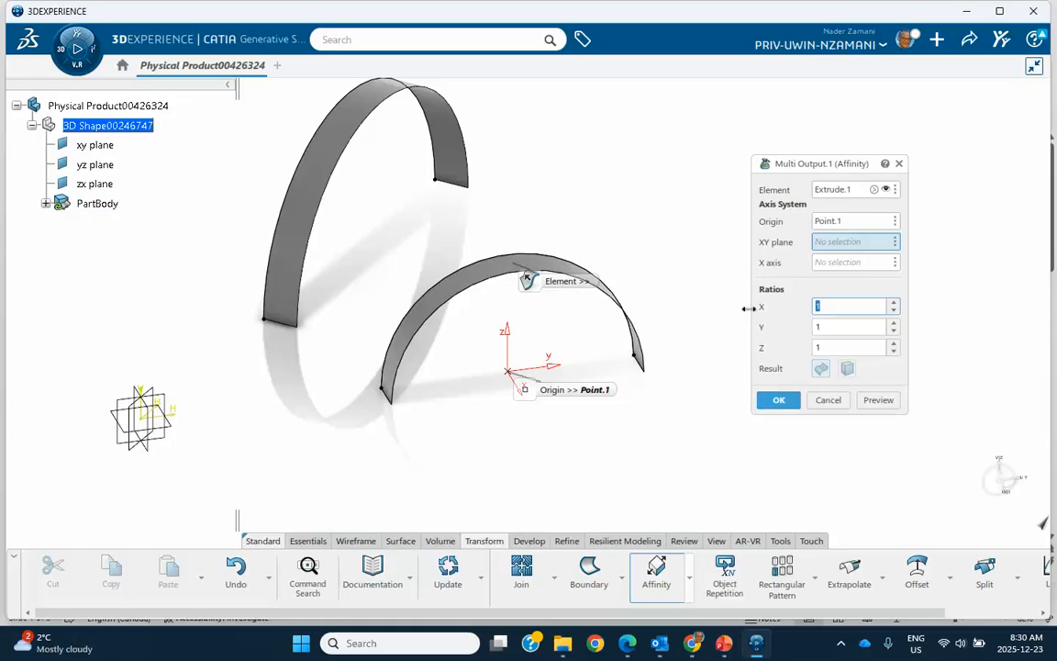
{"action": "left_click", "coordinate": [829, 309]}
{"action": "type", "text": "2"}
{"action": "left_click", "coordinate": [876, 401]}
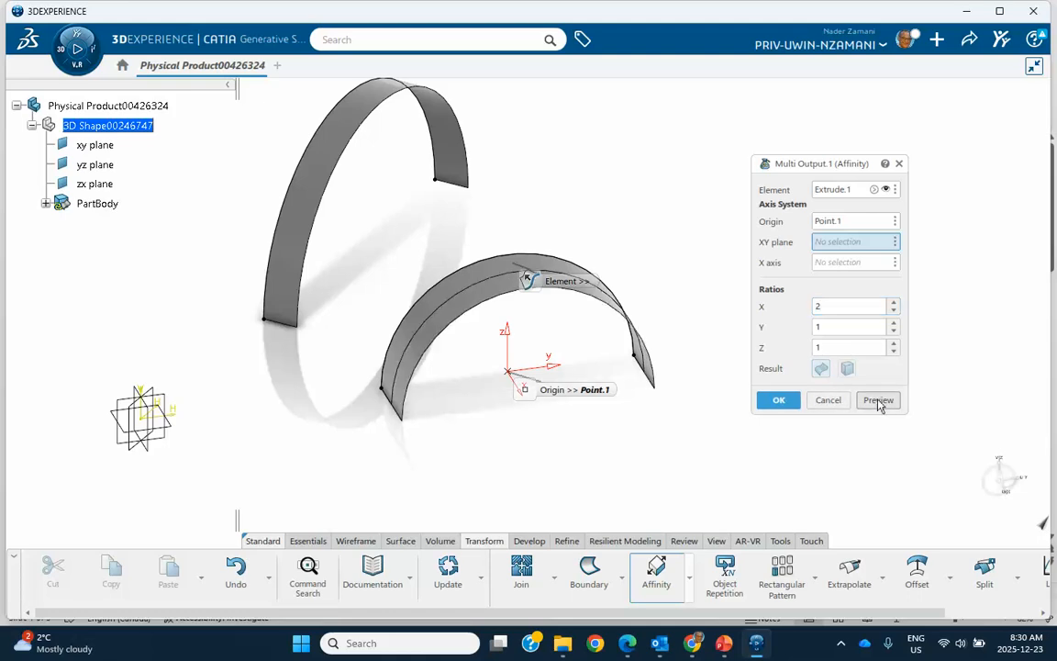
- Reset the X ratio to 1 and preview the midpoint-based affinity with a Y ratio of 2
{"action": "double_click", "coordinate": [826, 307]}
{"action": "type", "text": "1"}
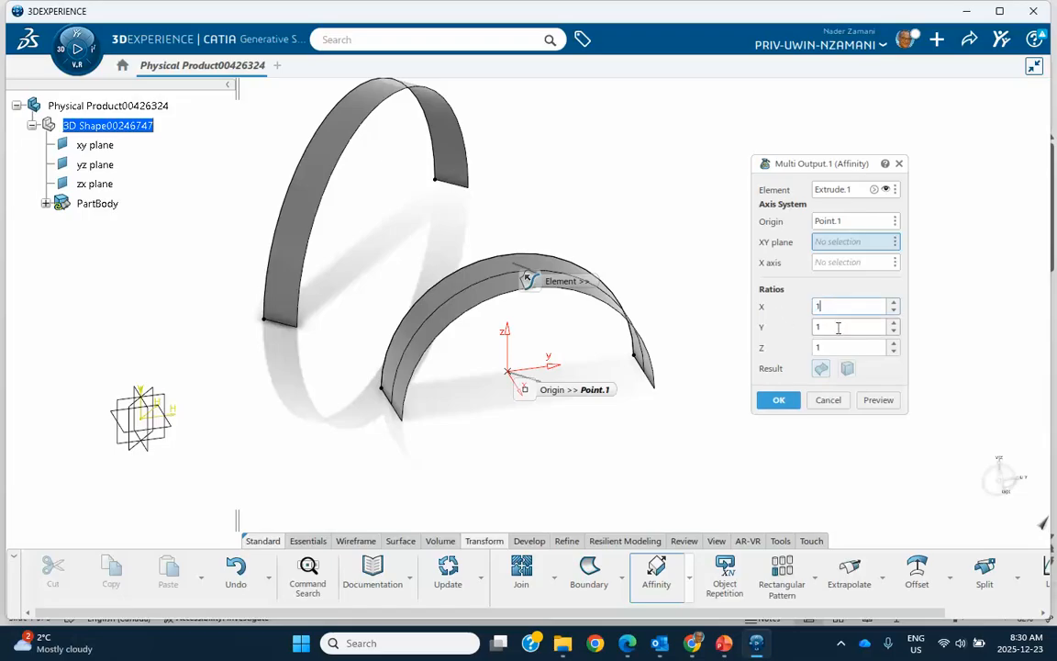
{"action": "left_click", "coordinate": [836, 328]}
{"action": "double_click", "coordinate": [836, 327]}
{"action": "type", "text": "2"}
{"action": "left_click", "coordinate": [876, 401]}
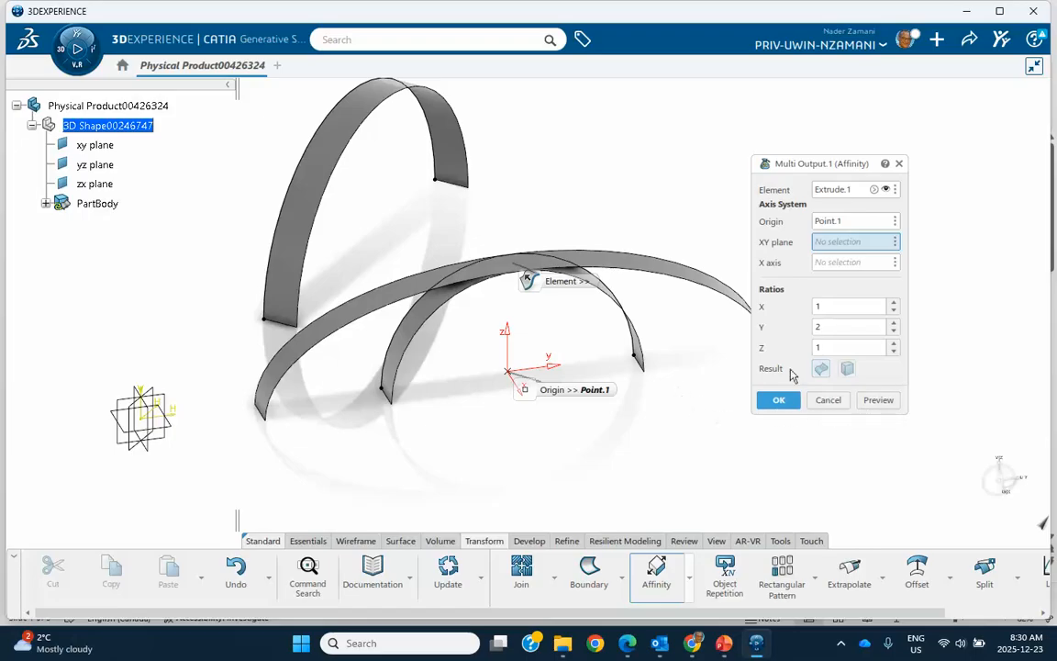
- Reset the Y ratio to 1, create the midpoint-based affinity with a Z ratio of 2, and undo it
{"action": "left_click_drag", "start_coordinate": [826, 328], "coordinate": [768, 329]}
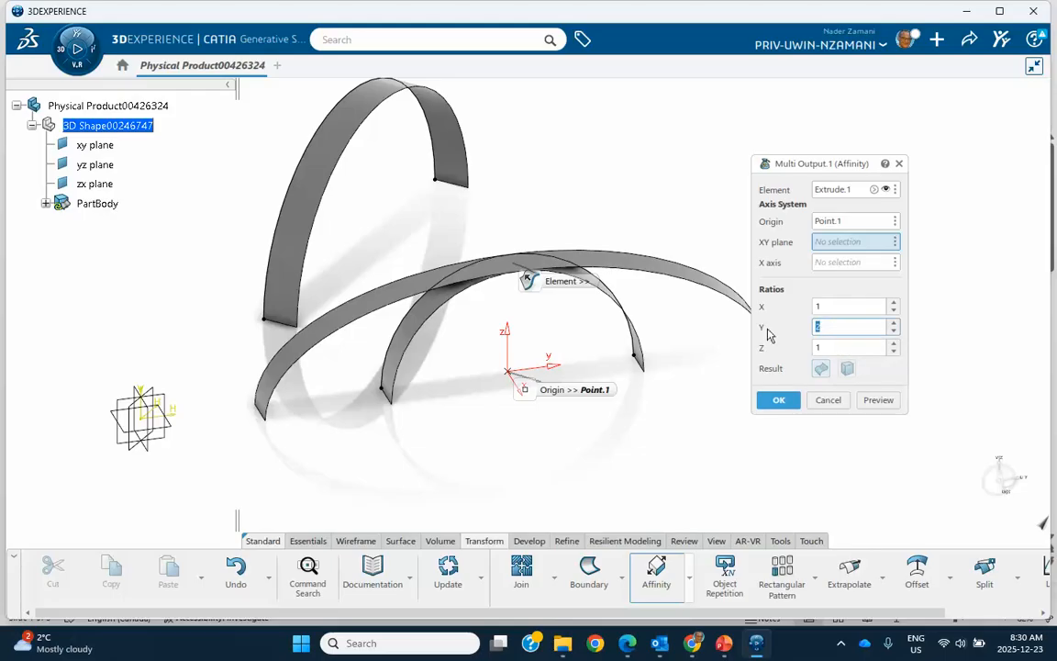
{"action": "key", "text": "BackSpace"}
{"action": "type", "text": "1"}
{"action": "left_click_drag", "start_coordinate": [836, 350], "coordinate": [773, 355]}
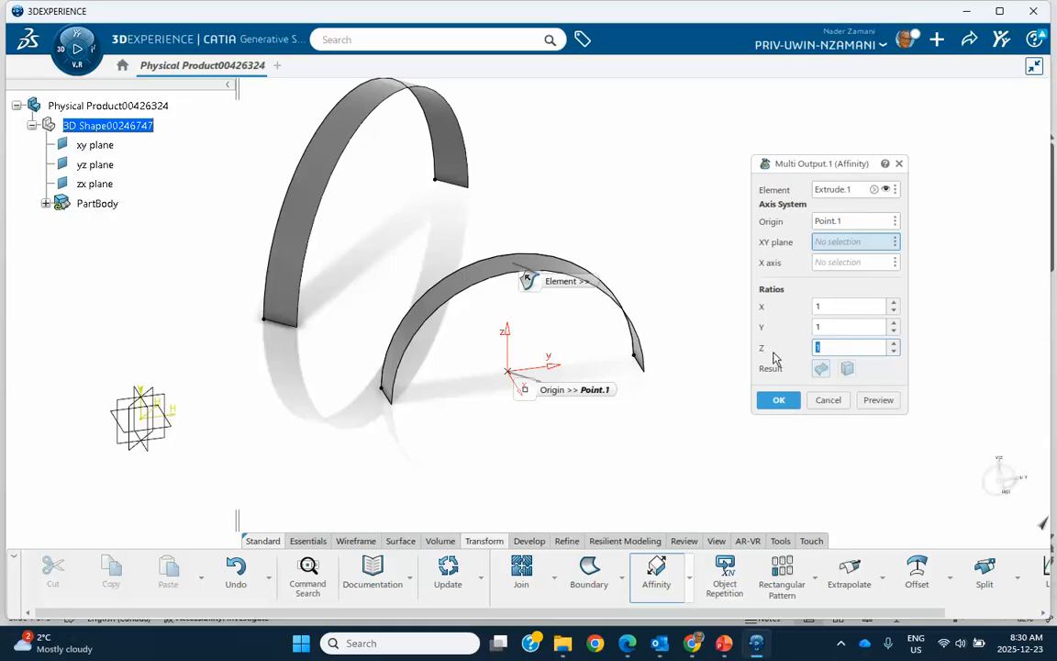
{"action": "type", "text": "3"}
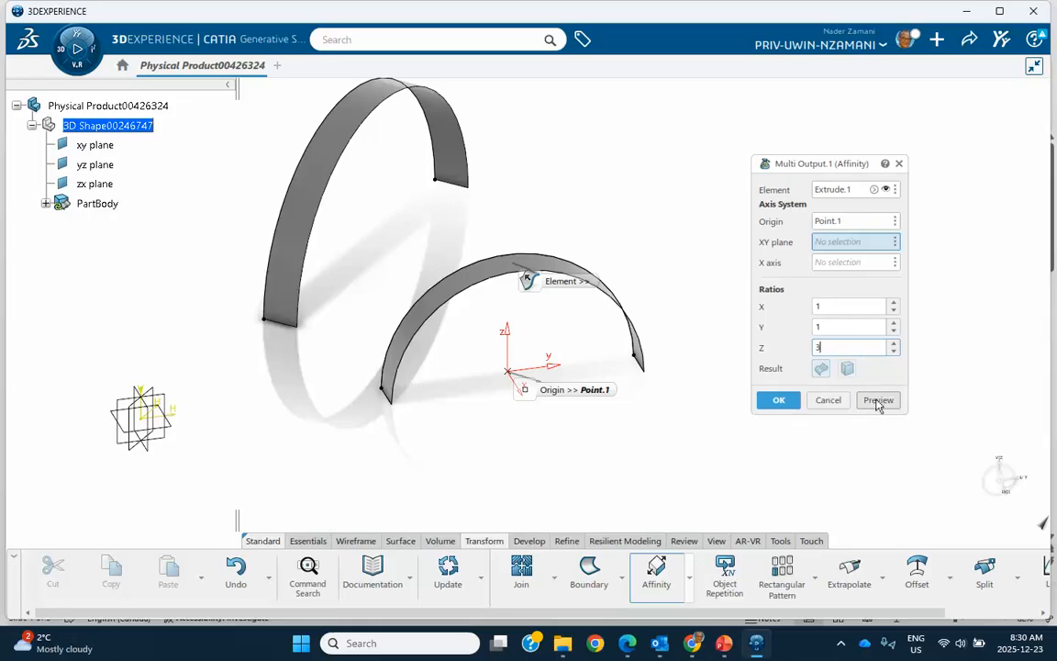
{"action": "type", "text": "2"}
{"action": "left_click", "coordinate": [878, 400]}
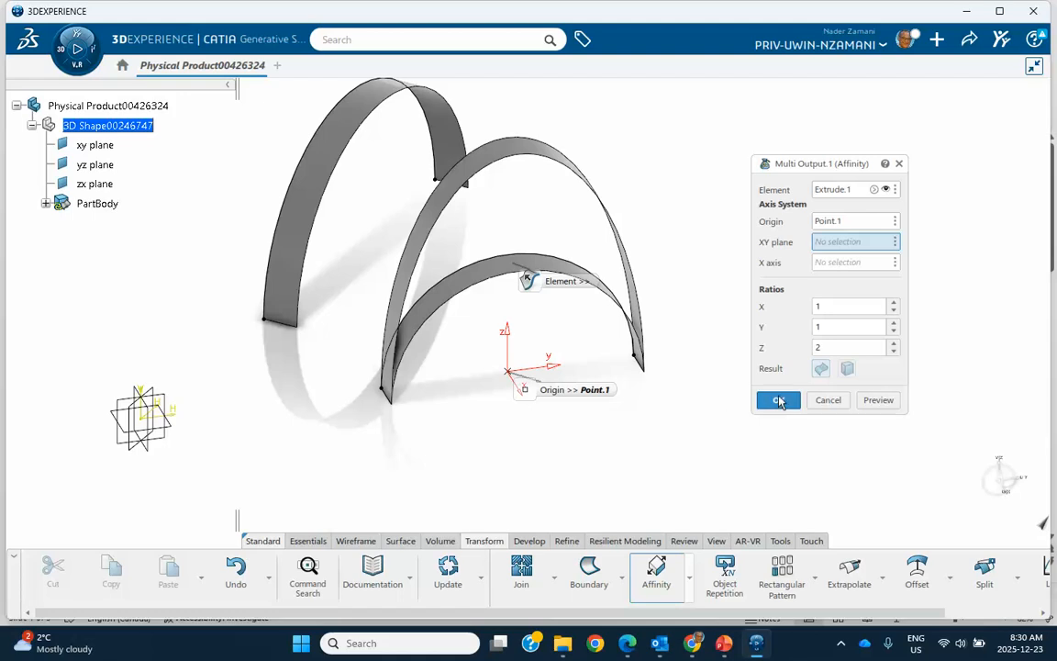
{"action": "left_click", "coordinate": [779, 401]}
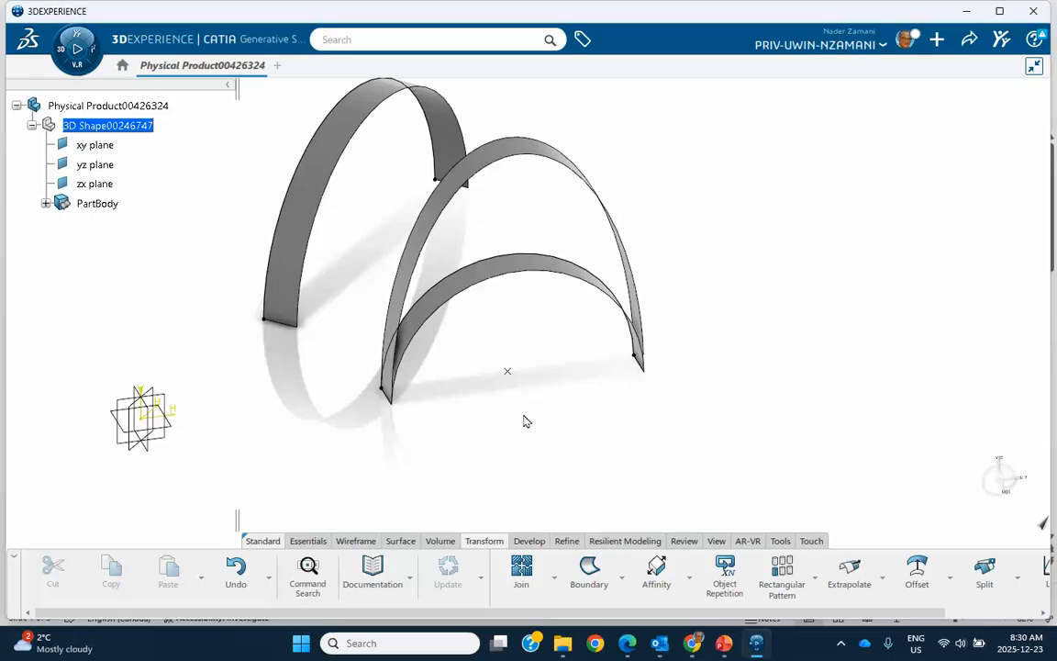
{"action": "key", "text": "ctrl+z"}
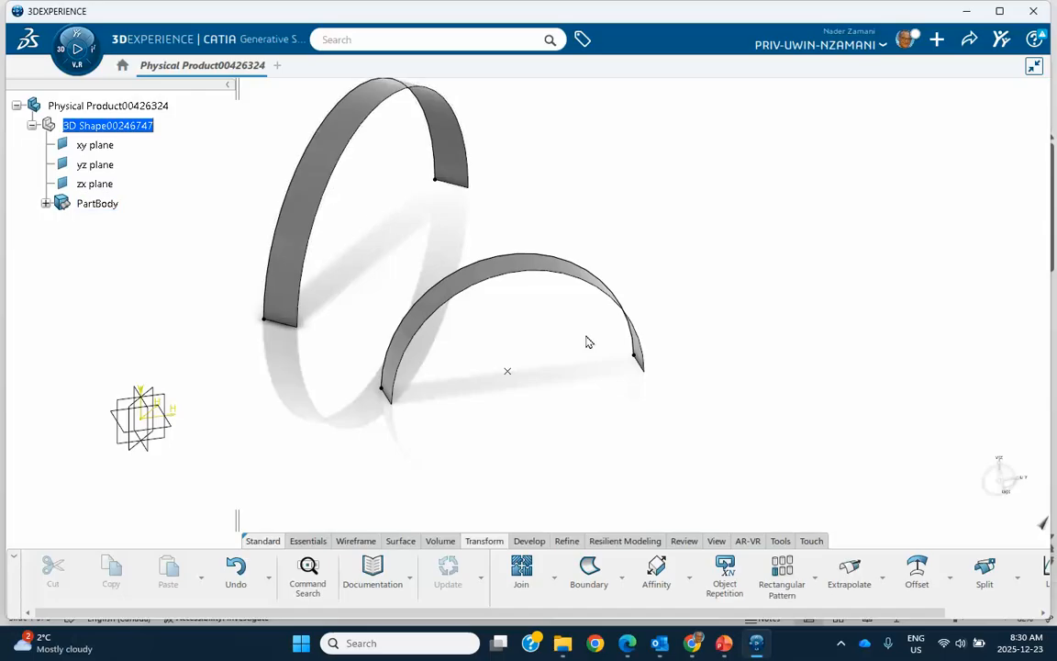
- Define an Affinity of the taller rear arc surface with its short lower end edge as X axis, and preview an X ratio of 2
{"action": "left_click", "coordinate": [656, 568]}
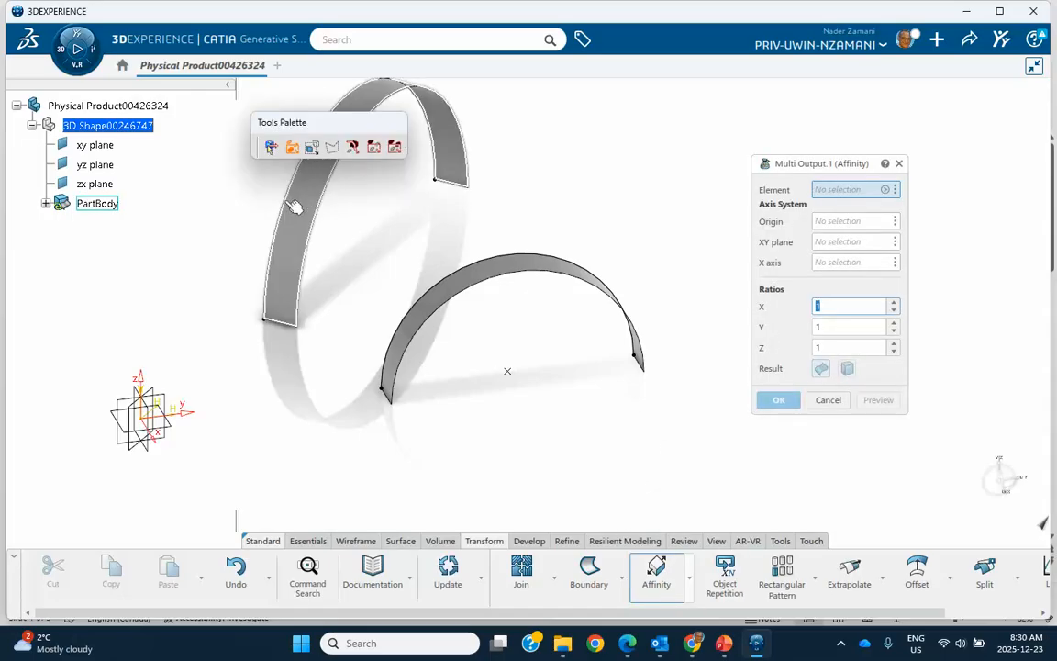
{"action": "left_click", "coordinate": [305, 222]}
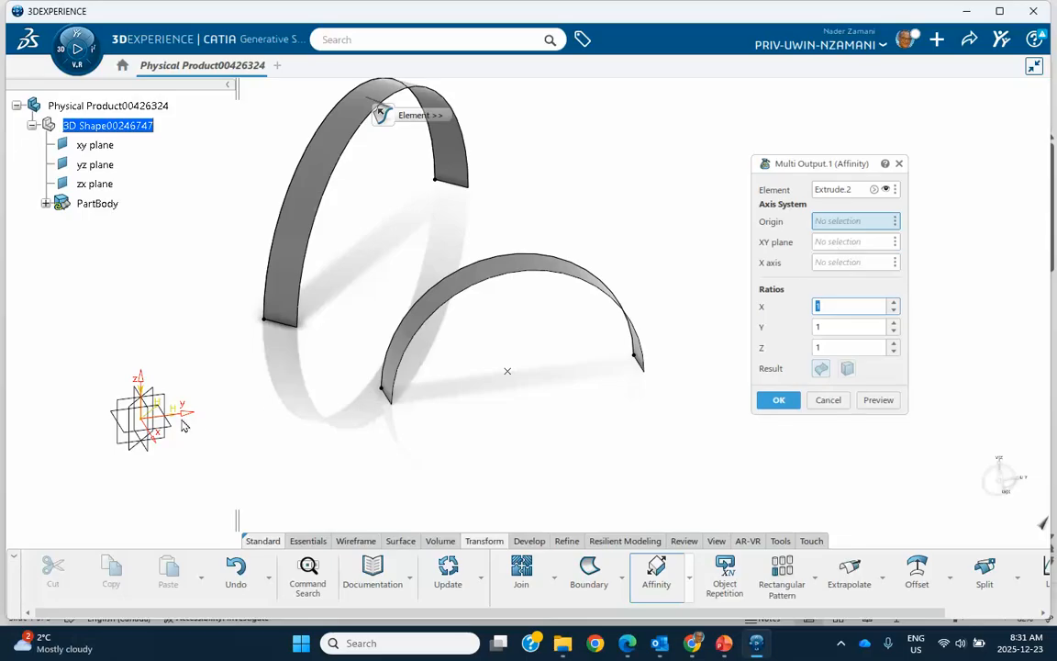
{"action": "left_click", "coordinate": [826, 267]}
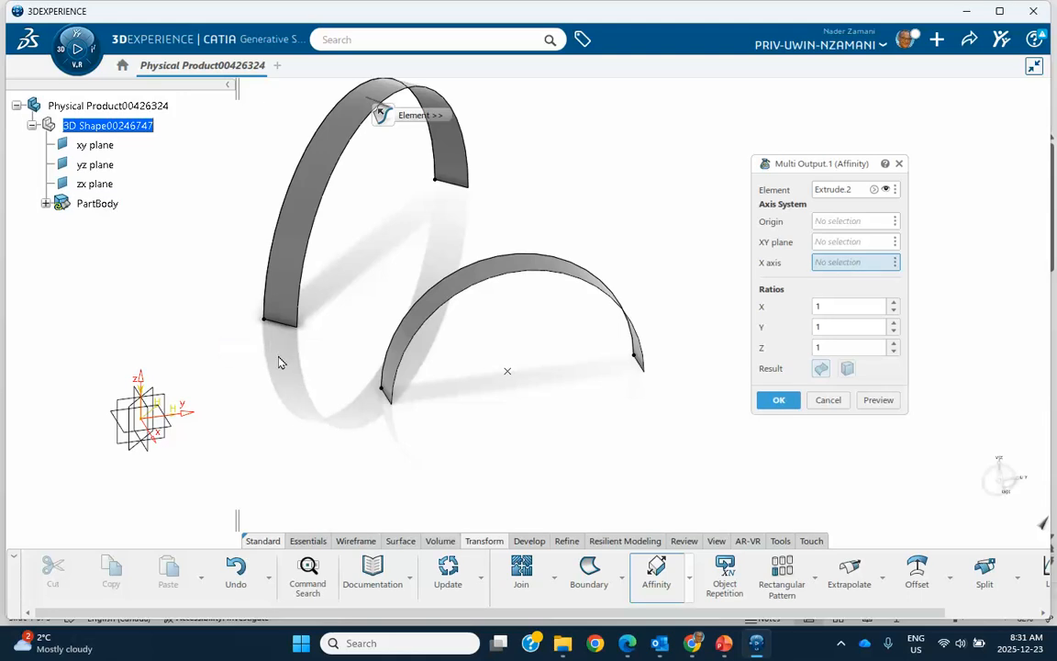
{"action": "left_click", "coordinate": [284, 328]}
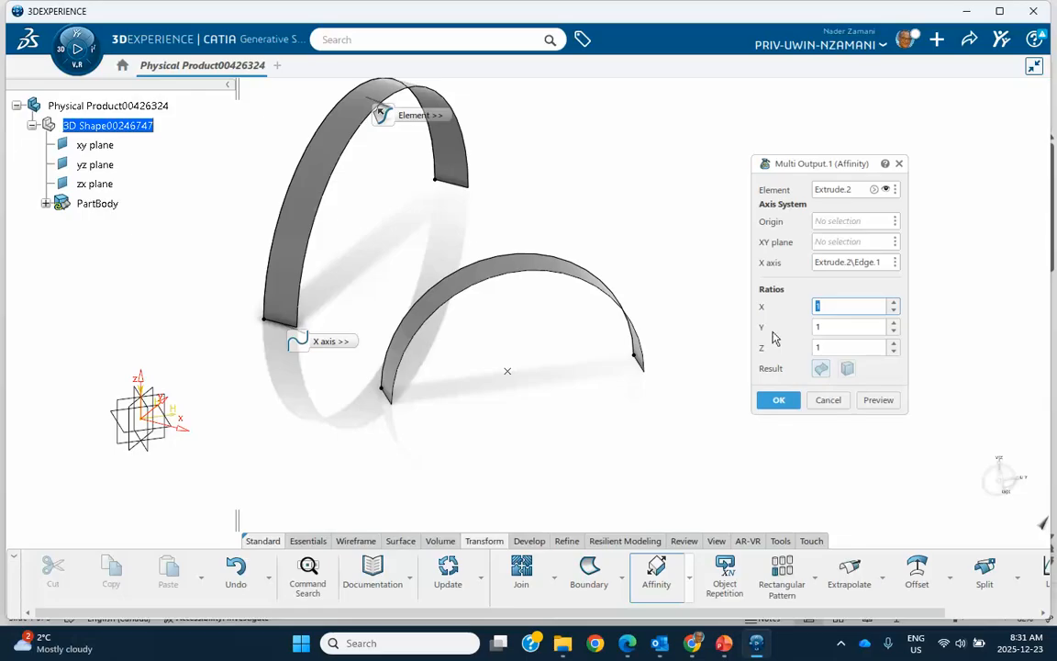
{"action": "type", "text": "2"}
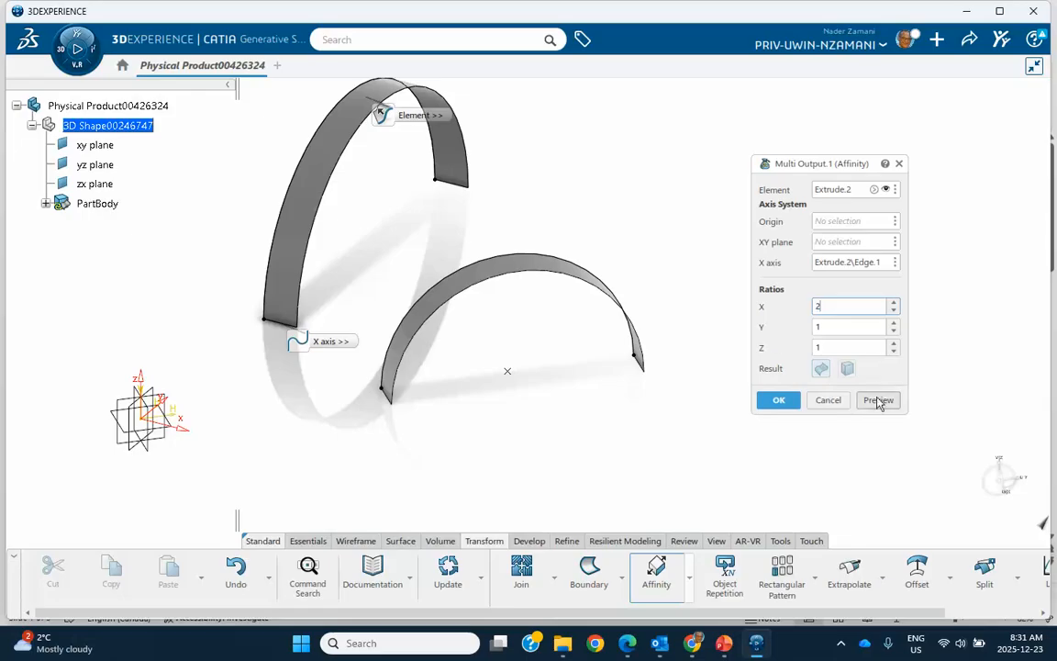
{"action": "left_click", "coordinate": [877, 401]}
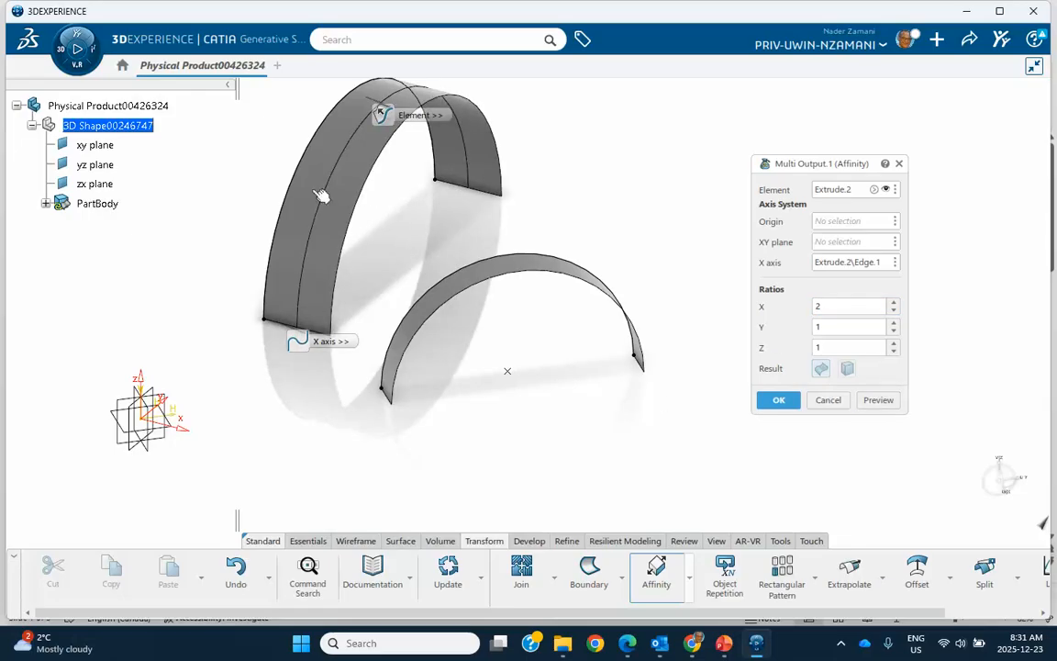
- Reset the X ratio to 1, preview the rear surface's affinity with a Y ratio of 2, and cancel it
{"action": "double_click", "coordinate": [816, 307]}
{"action": "type", "text": "1"}
{"action": "left_click", "coordinate": [833, 324]}
{"action": "left_click_drag", "start_coordinate": [833, 326], "coordinate": [763, 330]}
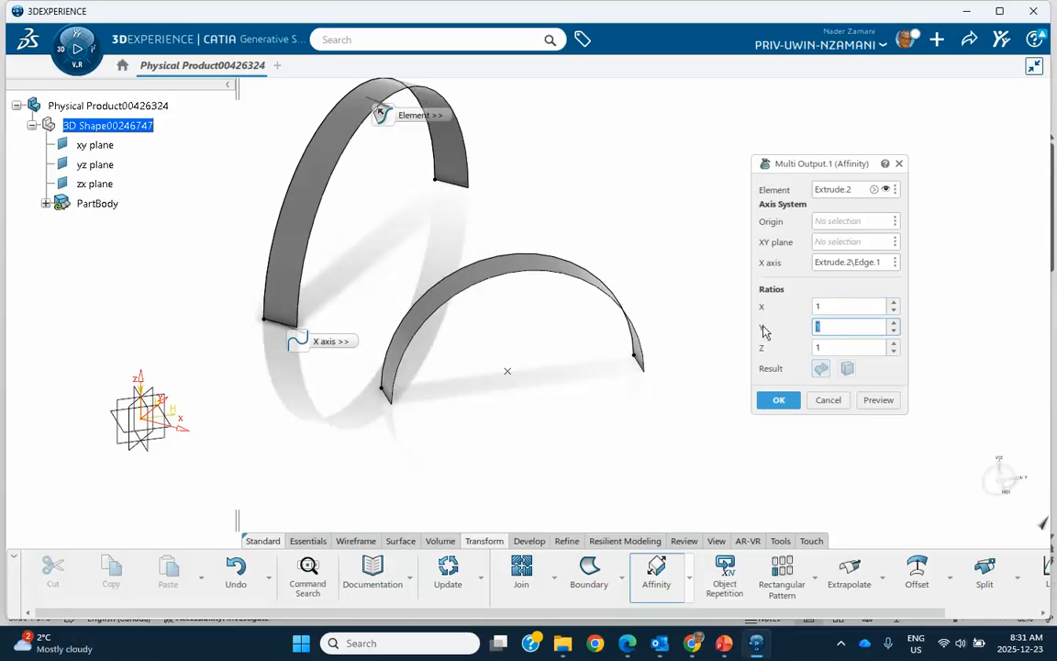
{"action": "type", "text": "2"}
{"action": "left_click", "coordinate": [878, 400]}
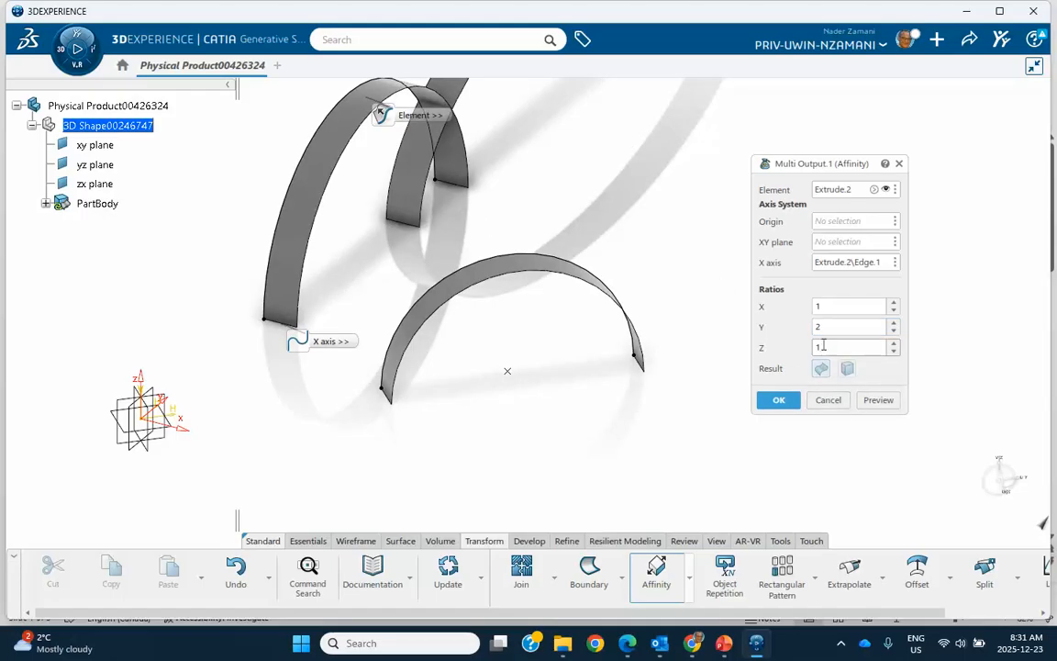
{"action": "left_click", "coordinate": [828, 401]}
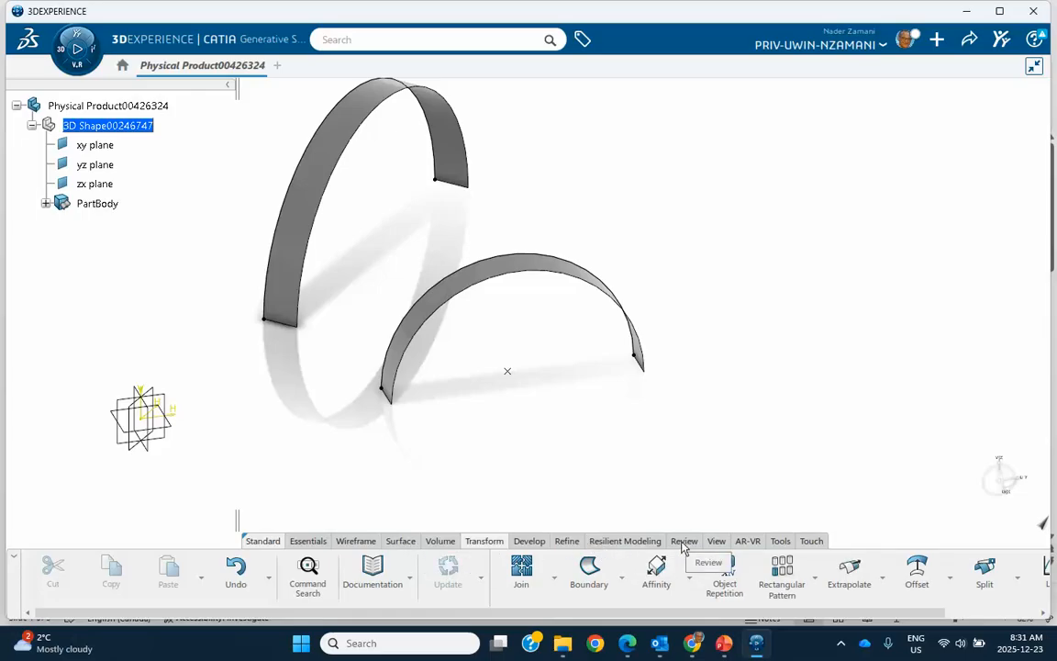
- Define an Affinity of the rear arc surface on the default axis system and preview it with an X ratio of 2
{"action": "left_click", "coordinate": [654, 570]}
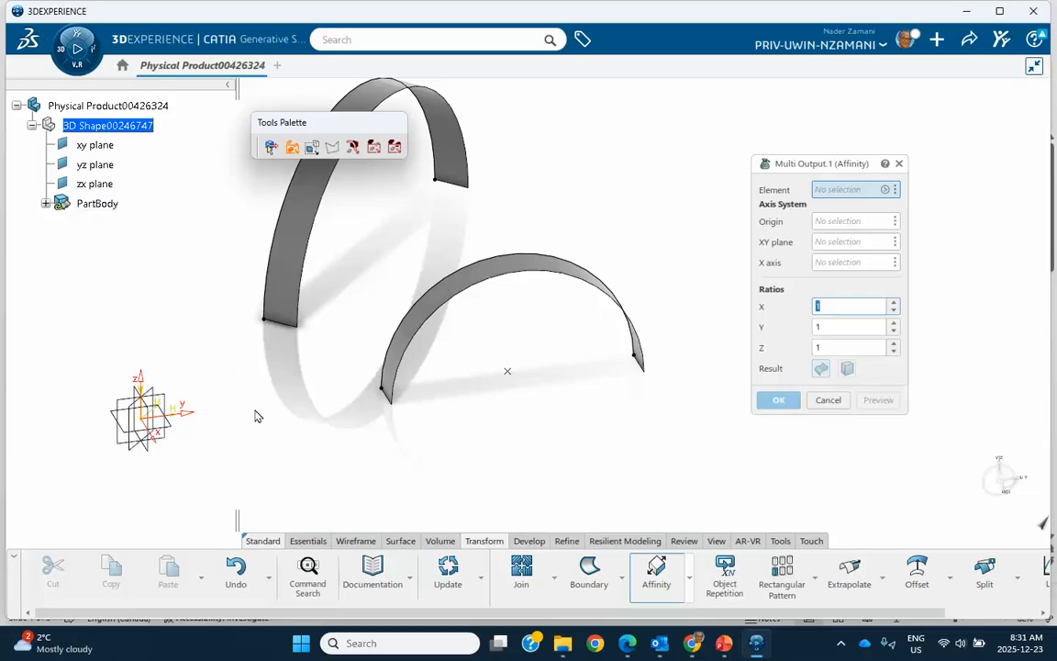
{"action": "left_click", "coordinate": [831, 191]}
{"action": "left_click", "coordinate": [275, 203]}
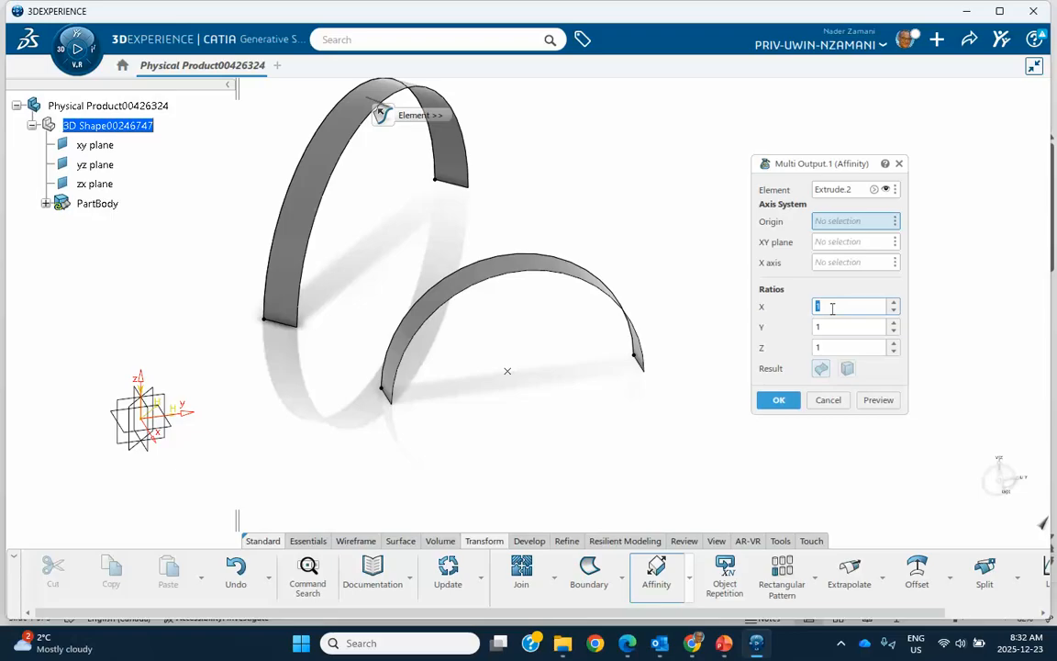
{"action": "type", "text": "2"}
{"action": "left_click", "coordinate": [878, 401]}
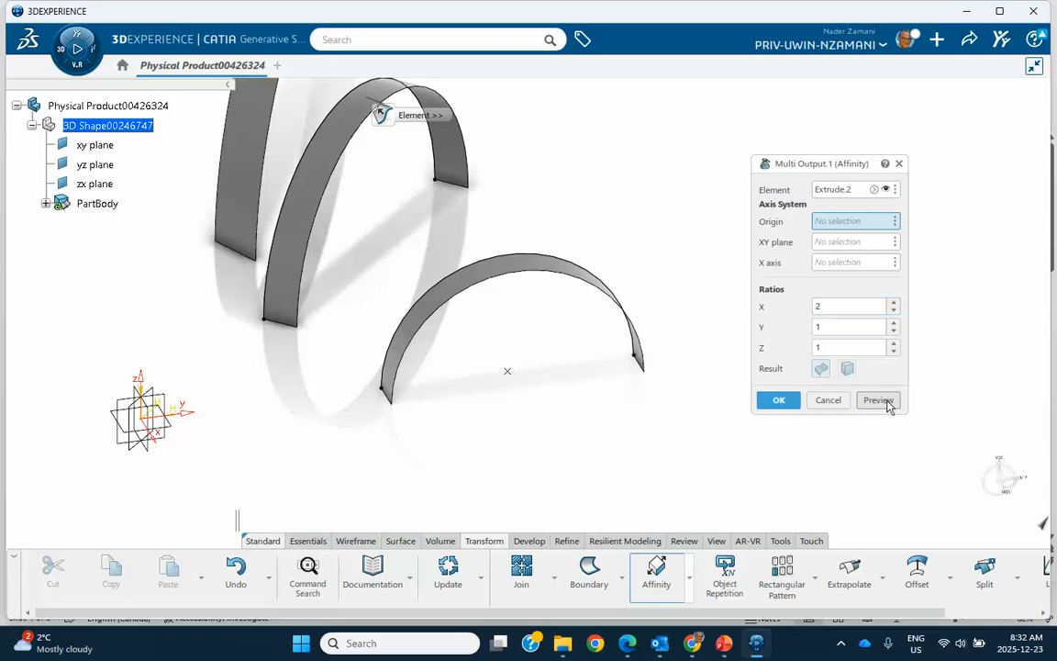
{"action": "scroll", "coordinate": [500, 349], "scroll_direction": "down", "scroll_amount": 3}
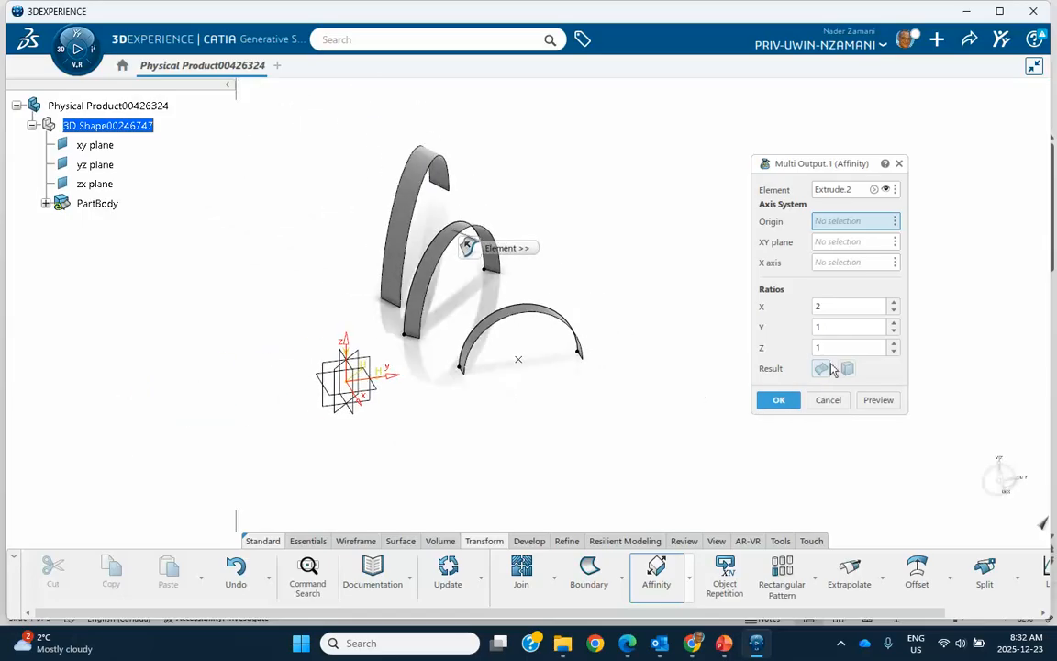
- Reset the X ratio to 1 and preview the rear arc surface's affinity with a Y ratio of 2
{"action": "type", "text": "1"}
{"action": "left_click", "coordinate": [832, 327]}
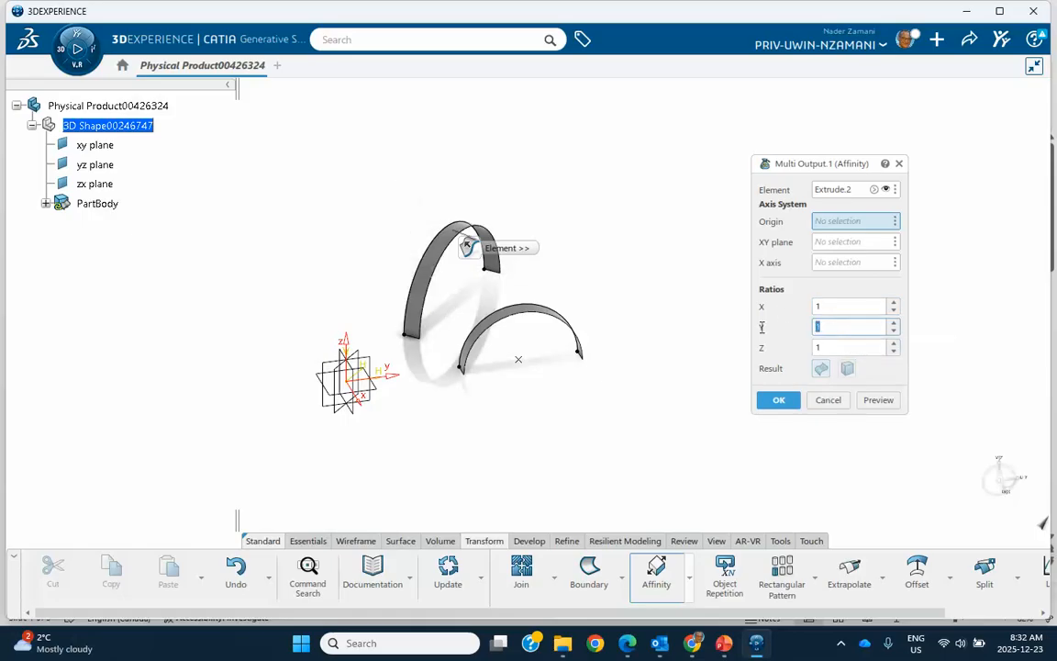
{"action": "type", "text": "2"}
{"action": "left_click", "coordinate": [879, 400]}
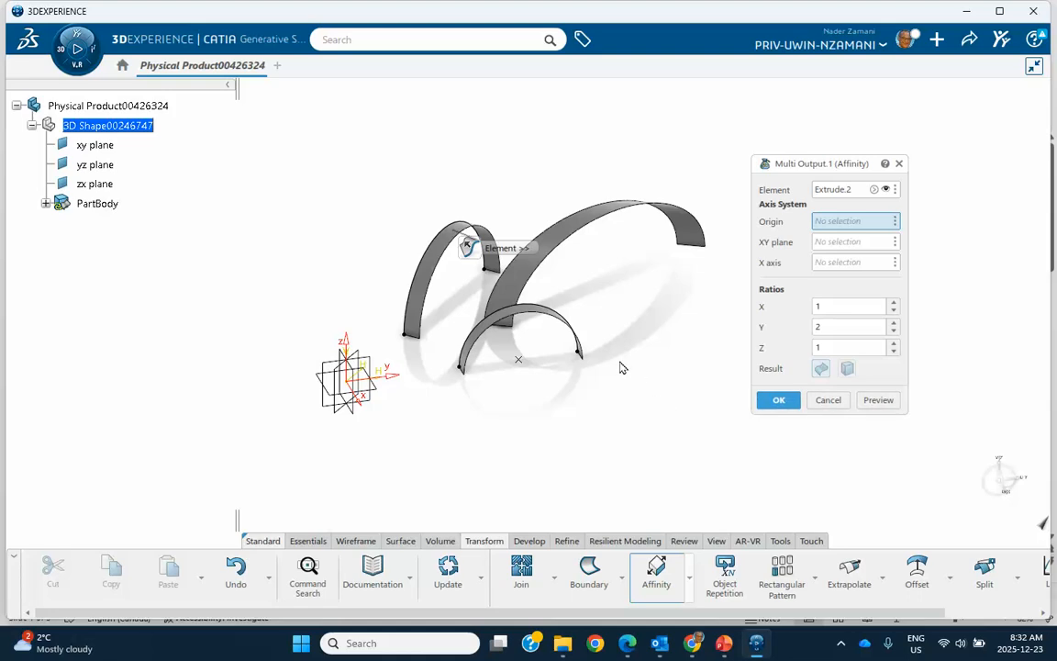
{"action": "middle_click_drag", "start_coordinate": [621, 353], "coordinate": [590, 333]}
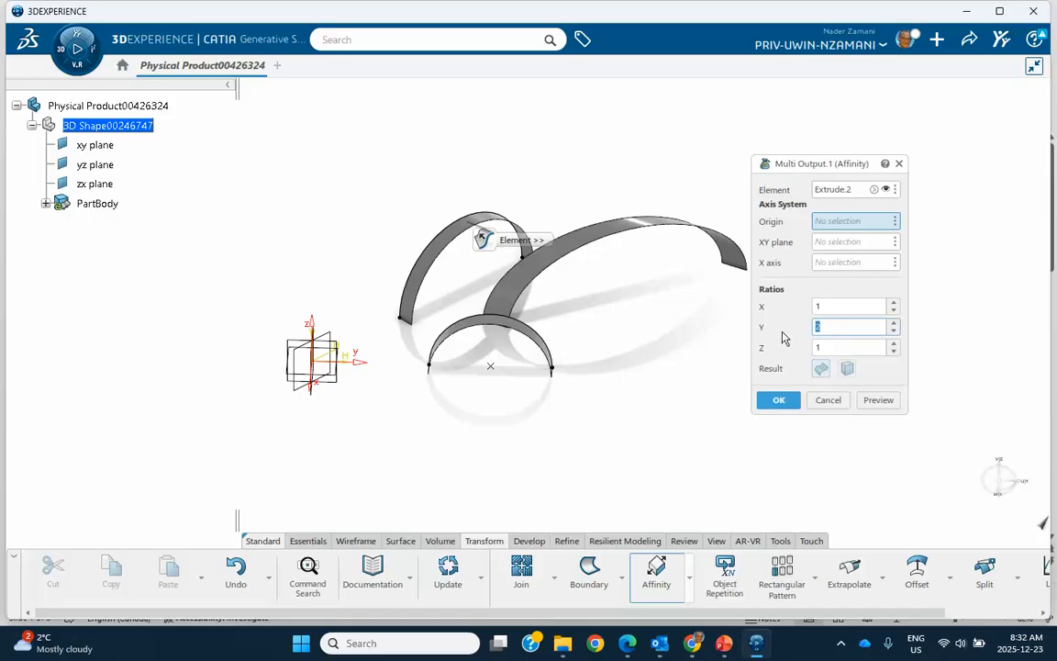
- Reset the Y ratio to 1 and preview the rear arc surface's affinity with a Z ratio of 2
{"action": "type", "text": "1"}
{"action": "key", "text": "Tab"}
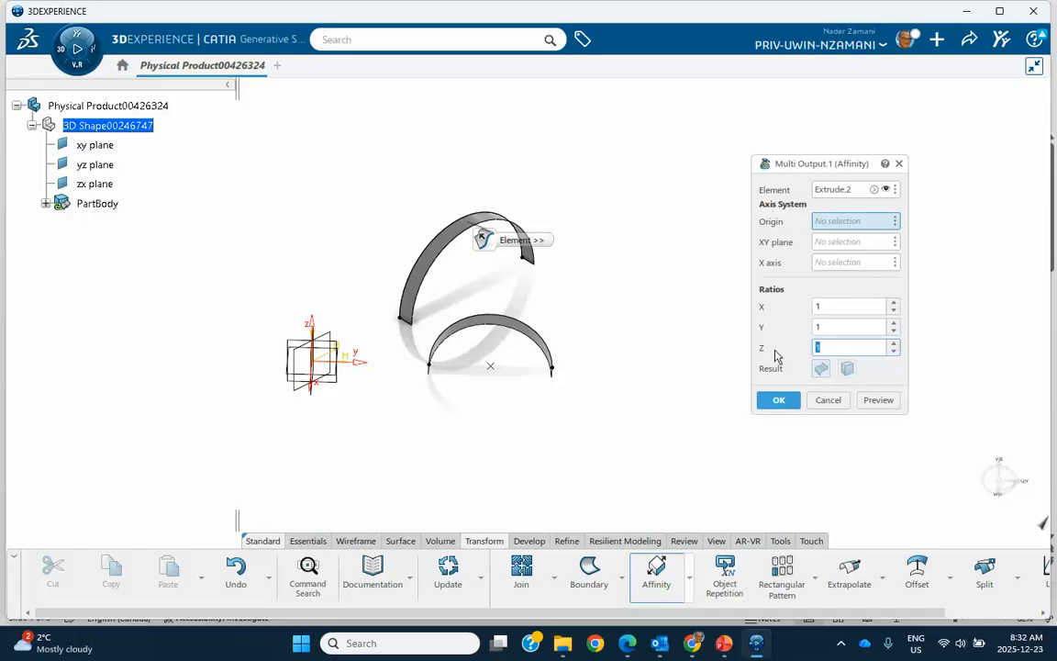
{"action": "type", "text": "2"}
{"action": "left_click", "coordinate": [878, 399]}
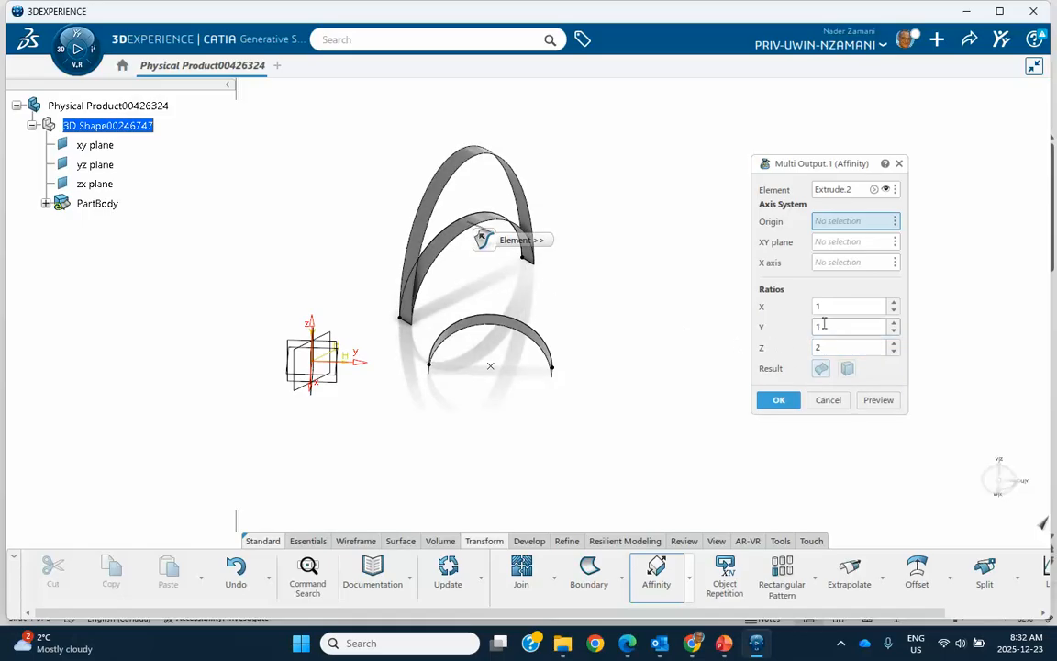
- Reset the Z ratio to 1 and create the rear arc surface's affinity with a Y ratio of 4
{"action": "left_click_drag", "start_coordinate": [835, 349], "coordinate": [757, 348]}
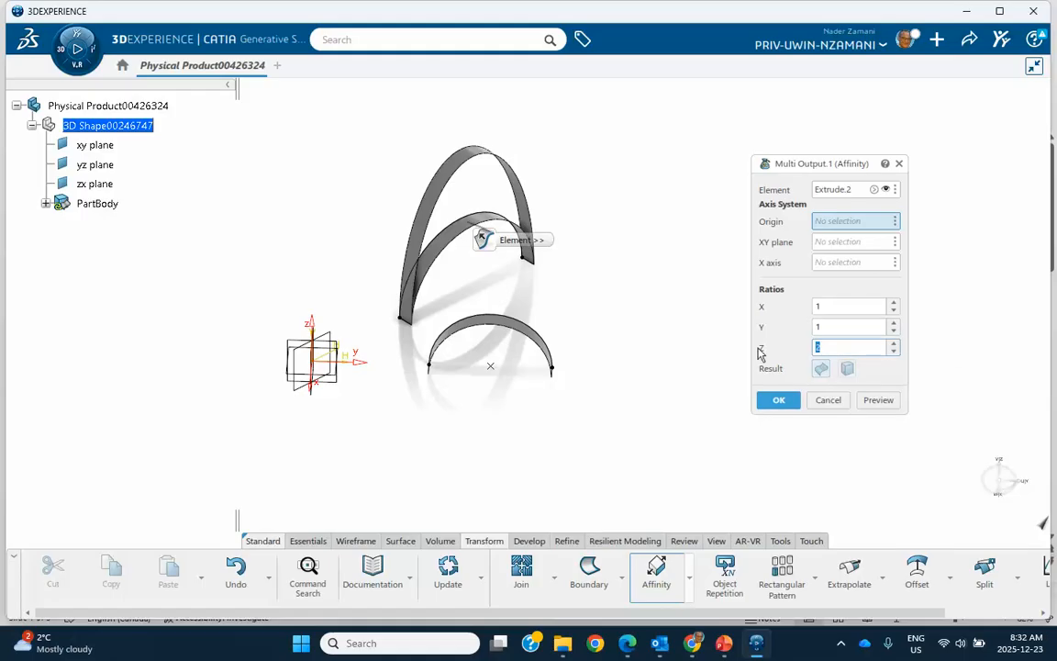
{"action": "type", "text": "1"}
{"action": "left_click", "coordinate": [832, 328]}
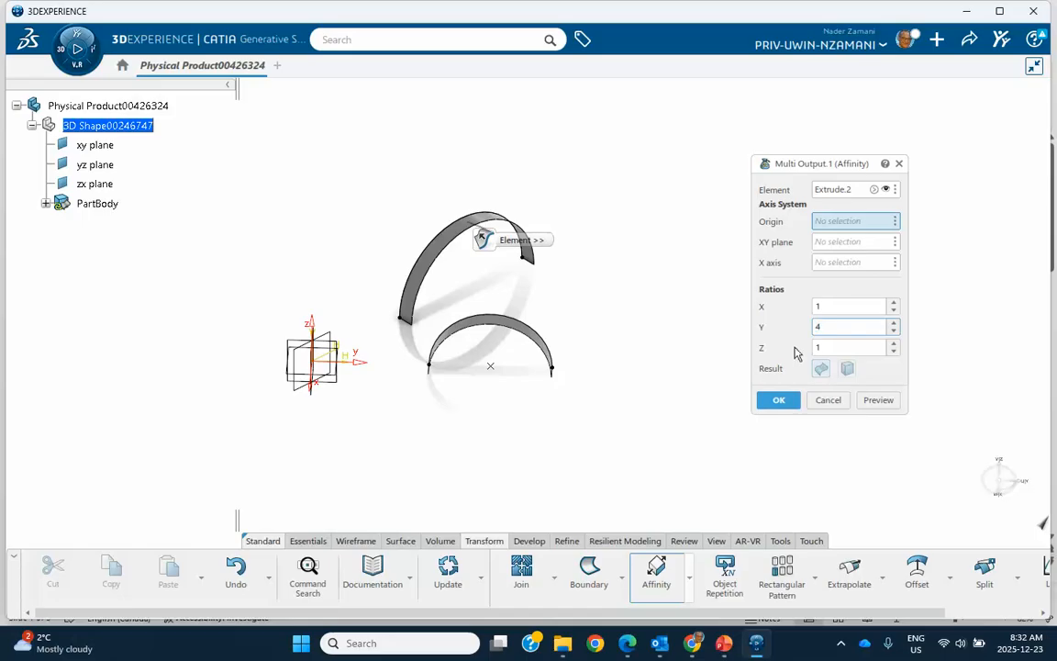
{"action": "type", "text": "4"}
{"action": "middle_click_drag", "start_coordinate": [677, 361], "coordinate": [715, 369]}
{"action": "left_click", "coordinate": [778, 401]}
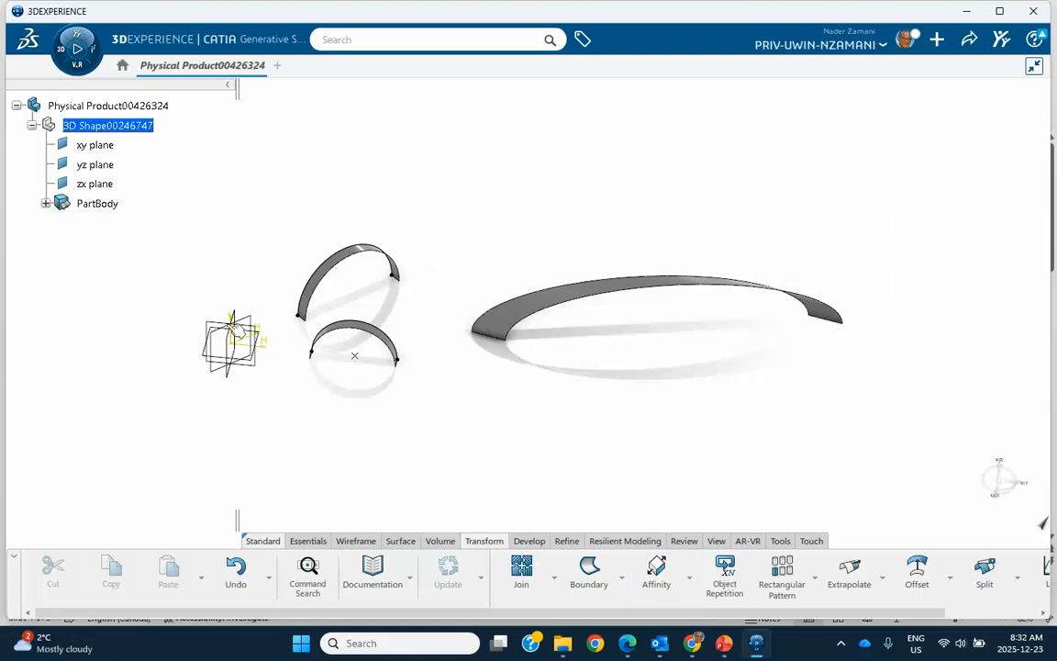
- Delete every feature in PartBody, from Sketch.1 through Affinity.1
{"action": "middle_click_drag", "start_coordinate": [162, 264], "coordinate": [488, 193]}
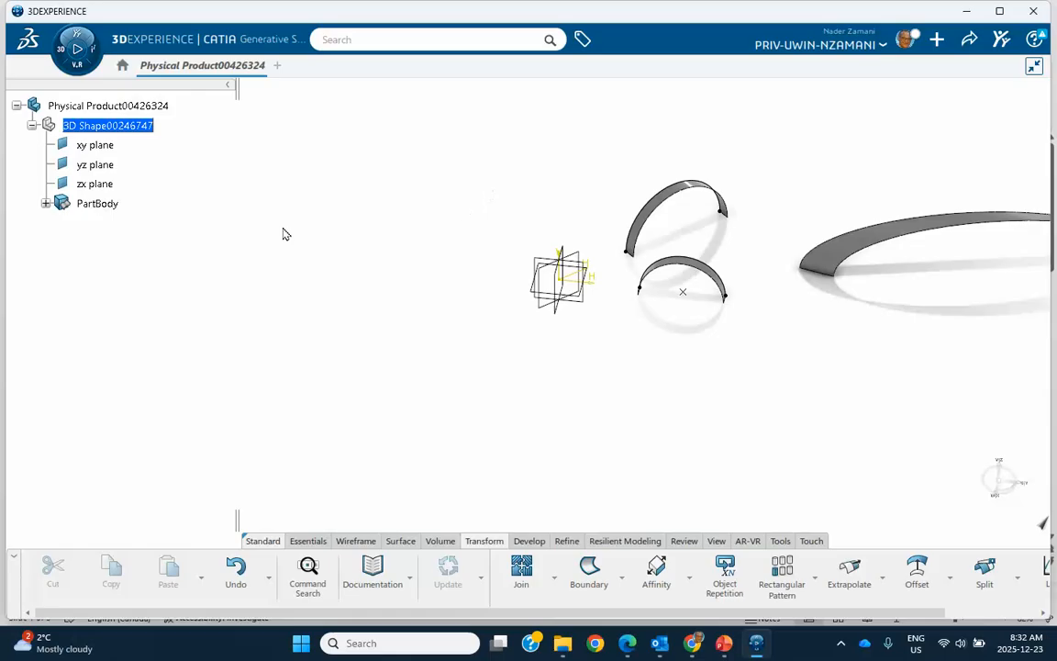
{"action": "left_click", "coordinate": [46, 203]}
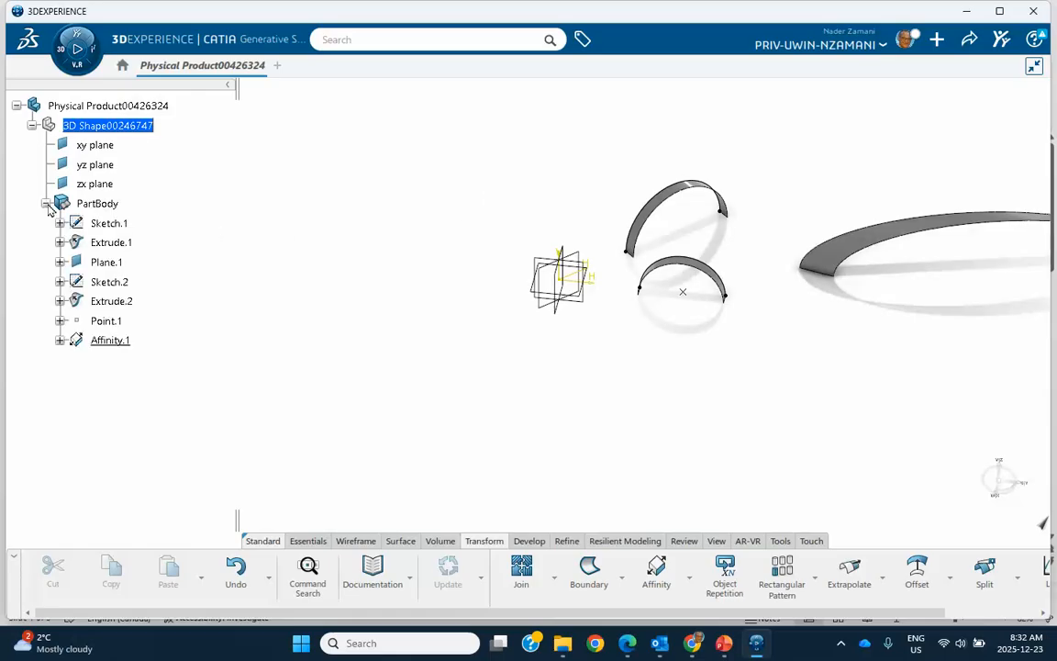
{"action": "left_click", "coordinate": [98, 223]}
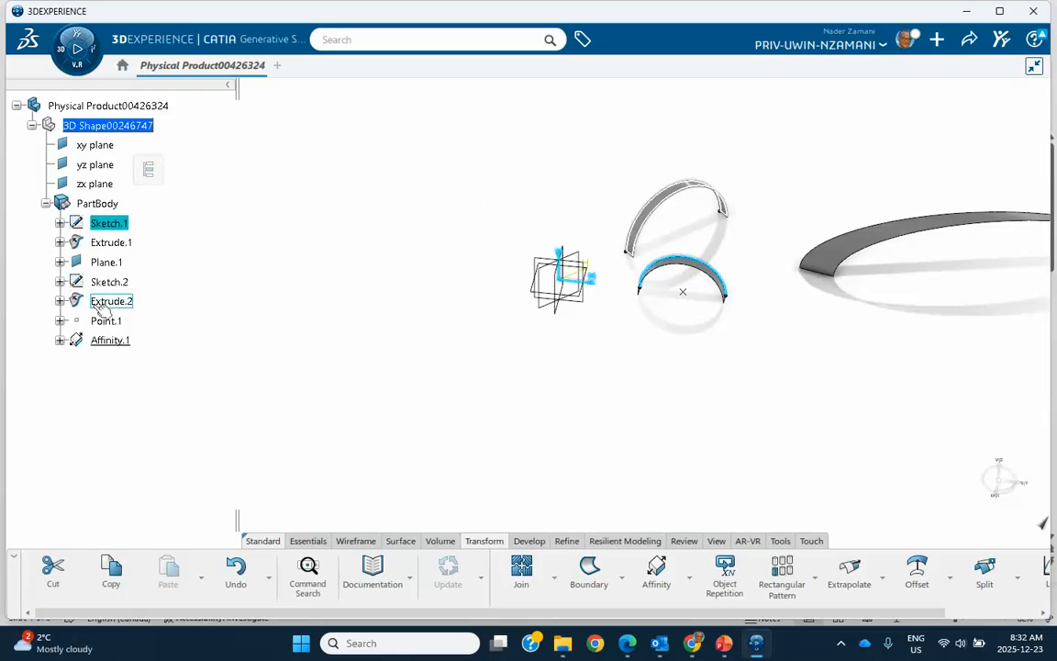
{"action": "left_click", "coordinate": [109, 340], "text": "shift"}
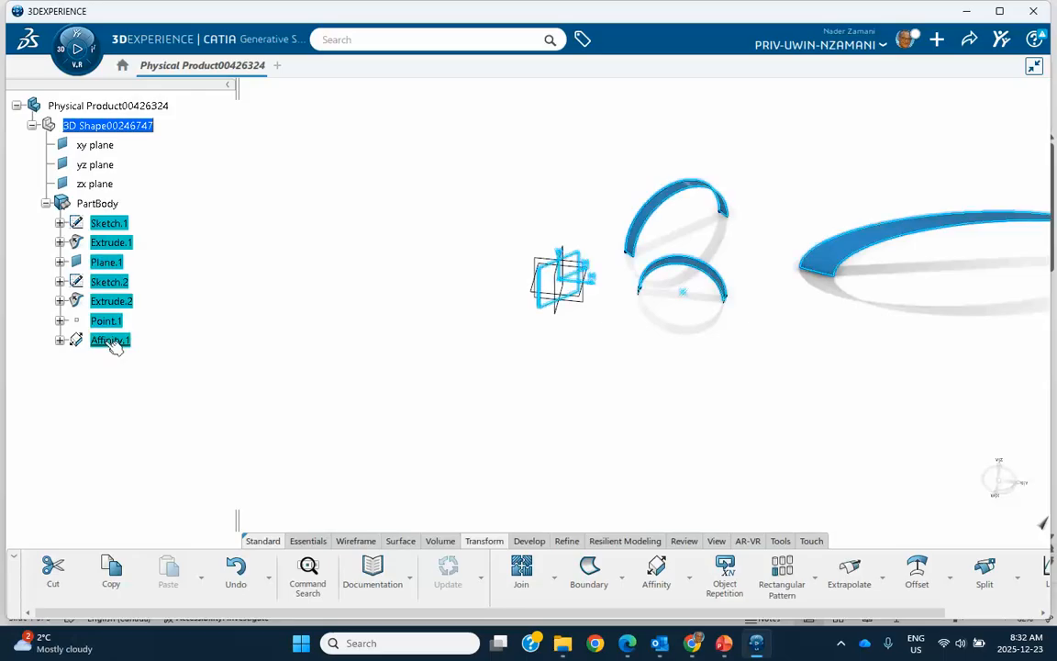
{"action": "right_click", "coordinate": [111, 226]}
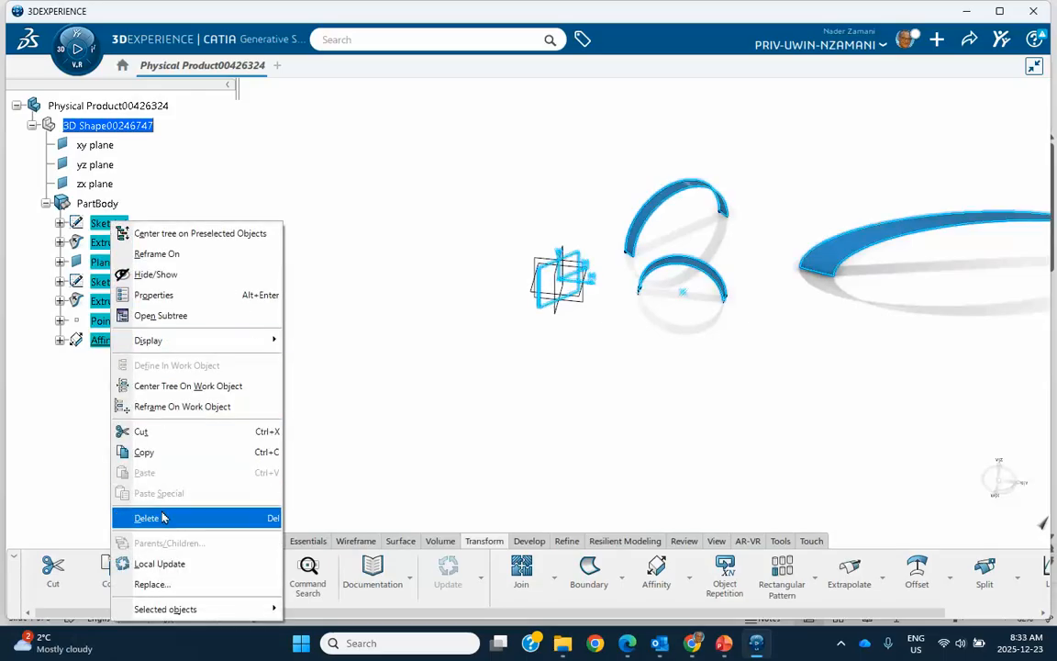
{"action": "left_click", "coordinate": [165, 518]}
{"action": "left_click", "coordinate": [826, 394]}
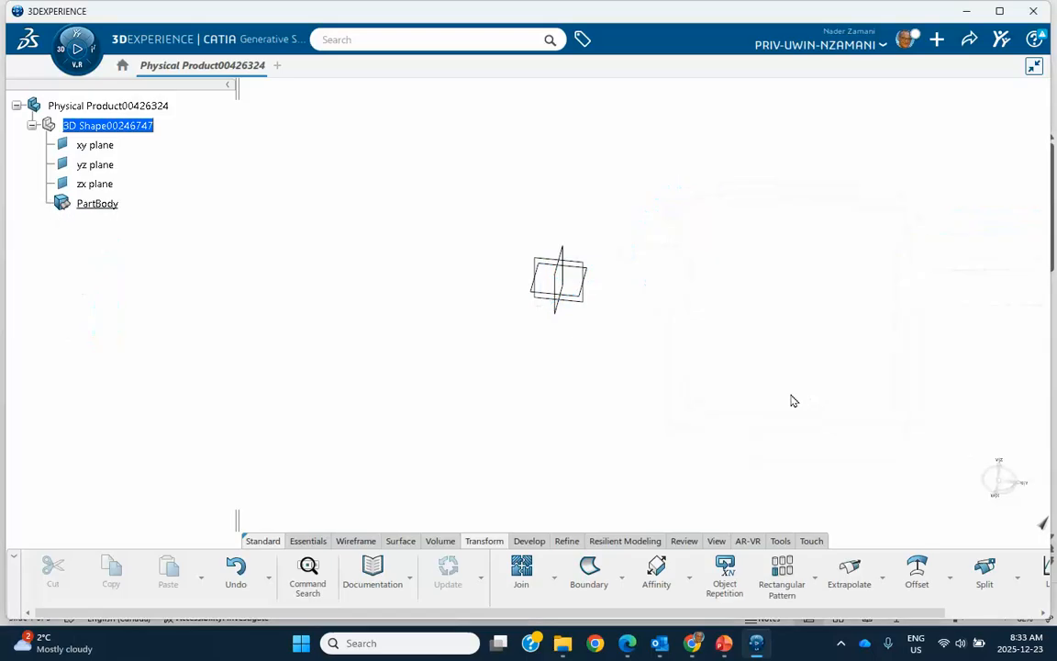
- Sketch a rectangle about 160 by 130 mm on the xy plane, away from the origin towards positive H and V
{"action": "middle_click_drag", "start_coordinate": [747, 303], "coordinate": [754, 333]}
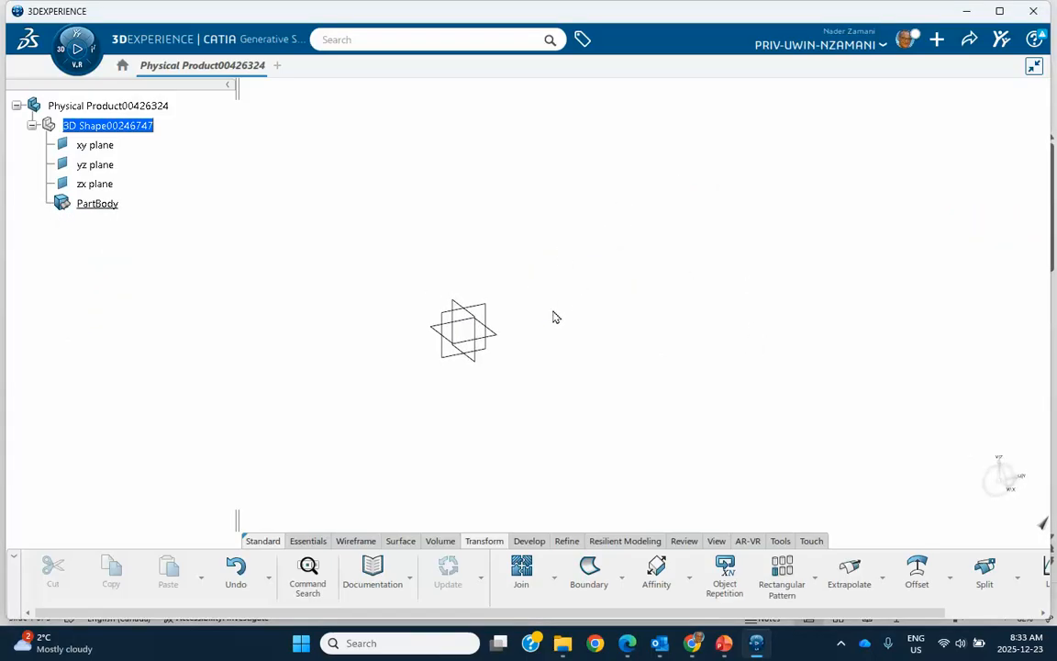
{"action": "left_click", "coordinate": [496, 335]}
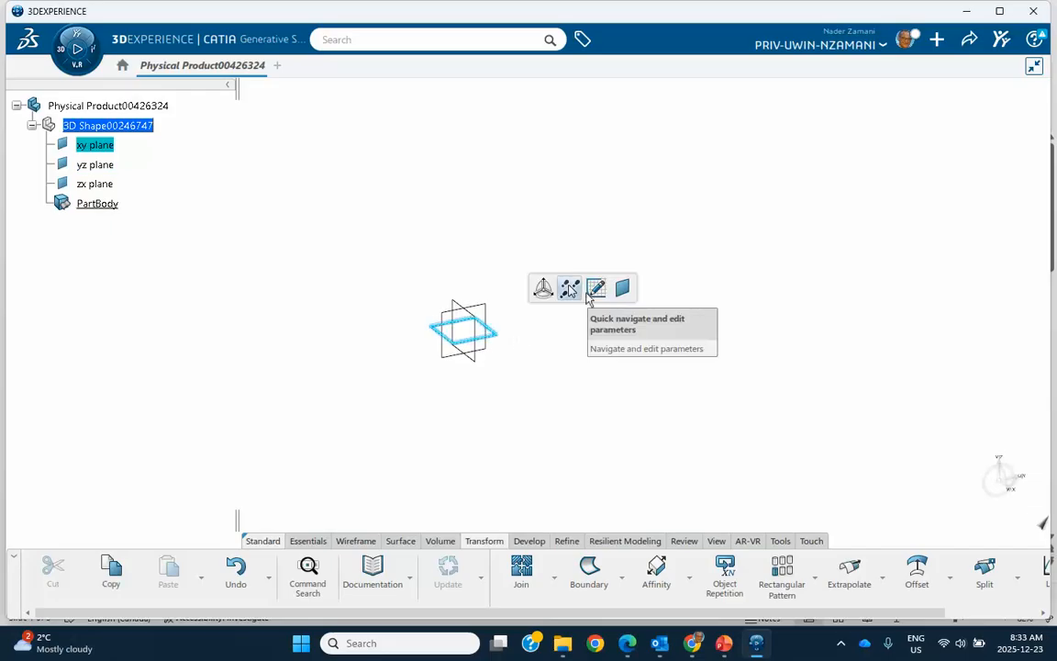
{"action": "left_click", "coordinate": [596, 288]}
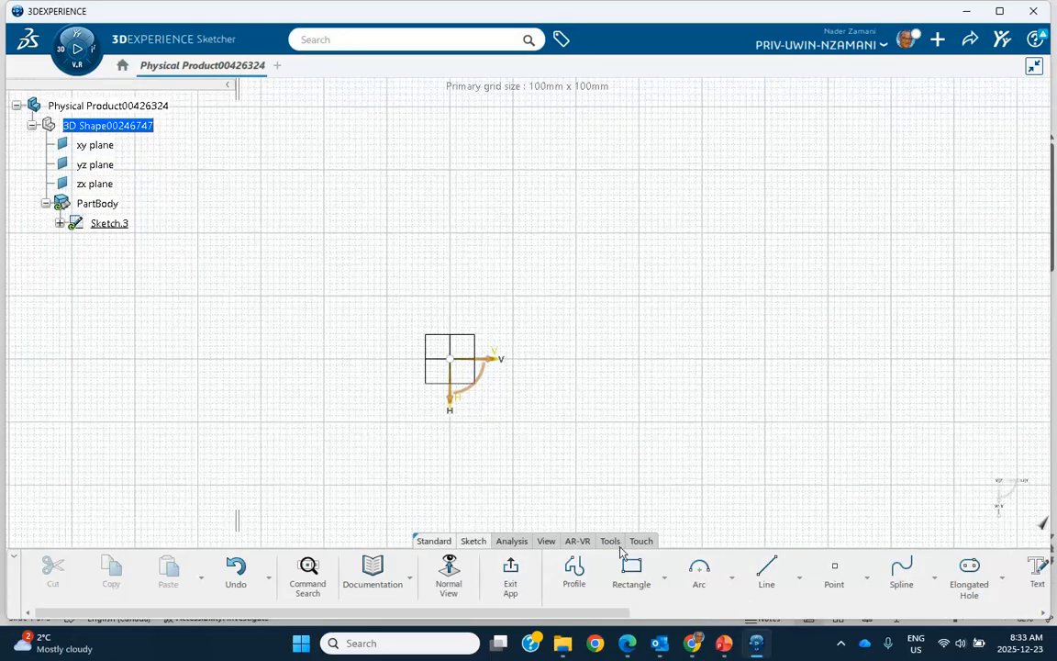
{"action": "left_click", "coordinate": [631, 573]}
{"action": "left_click", "coordinate": [629, 380]}
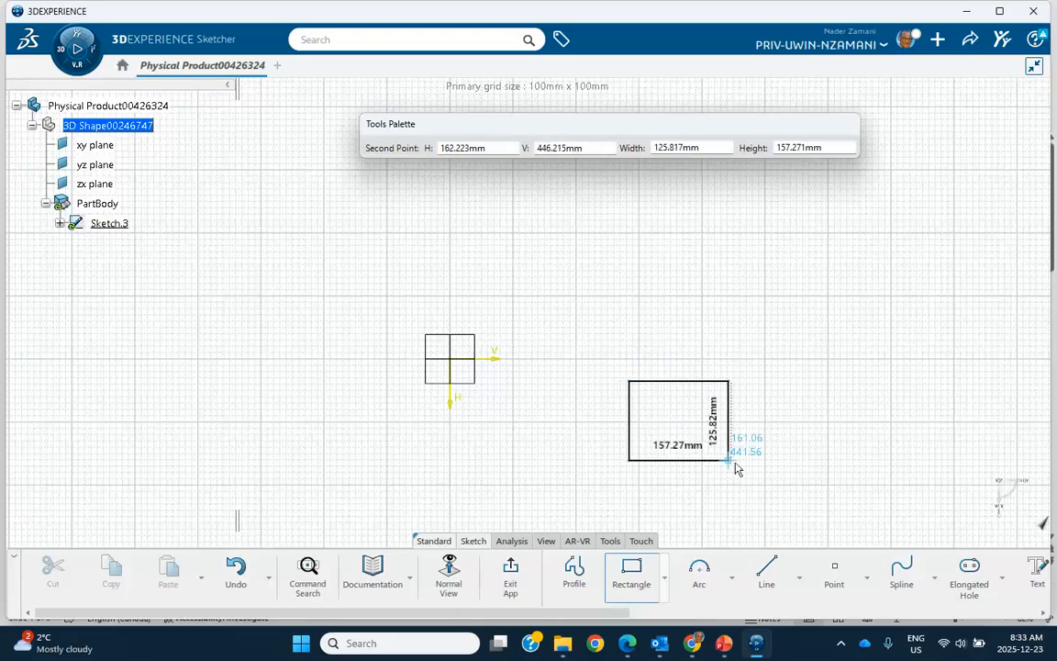
{"action": "left_click", "coordinate": [736, 462]}
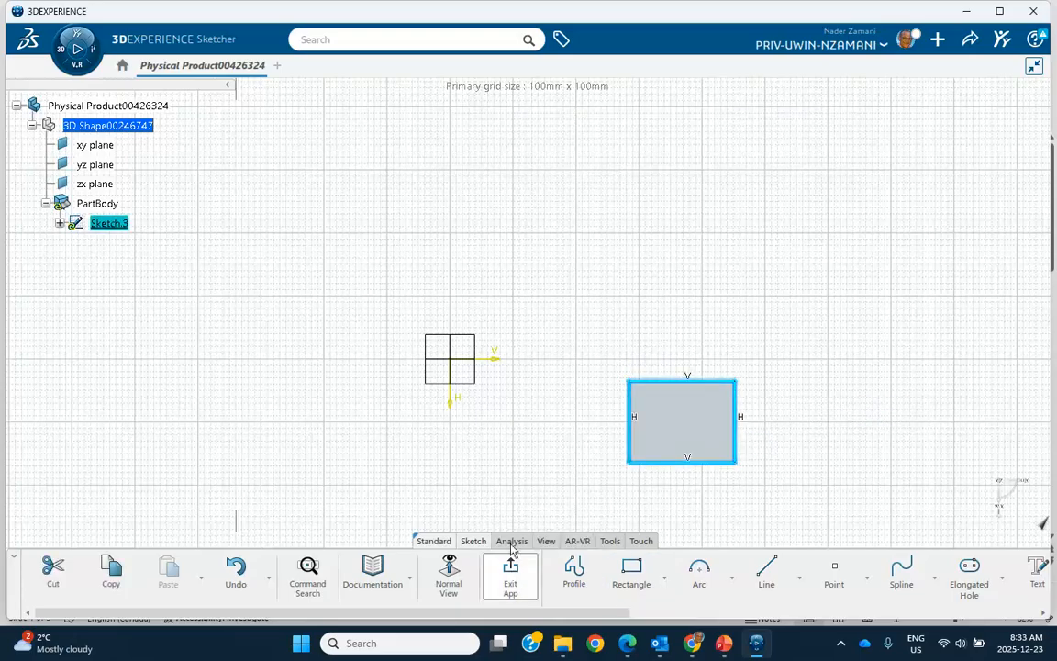
{"action": "left_click", "coordinate": [511, 570]}
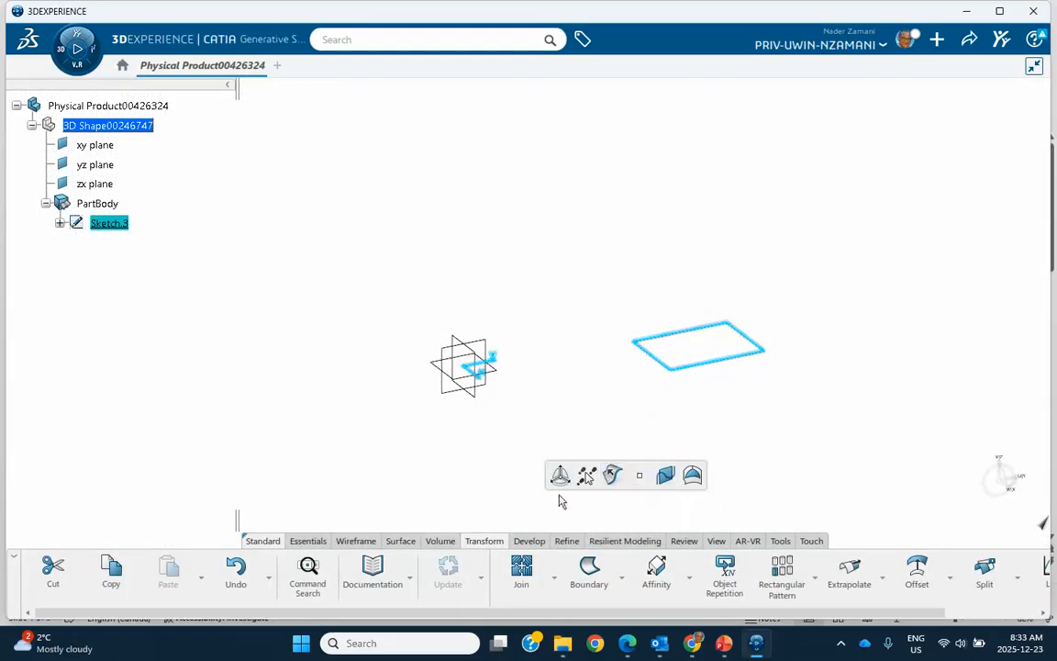
- Create a Volume Extrude from the rectangle sketch, stretching its first limit upward into a tall box
{"action": "left_click", "coordinate": [435, 542]}
{"action": "left_click", "coordinate": [522, 572]}
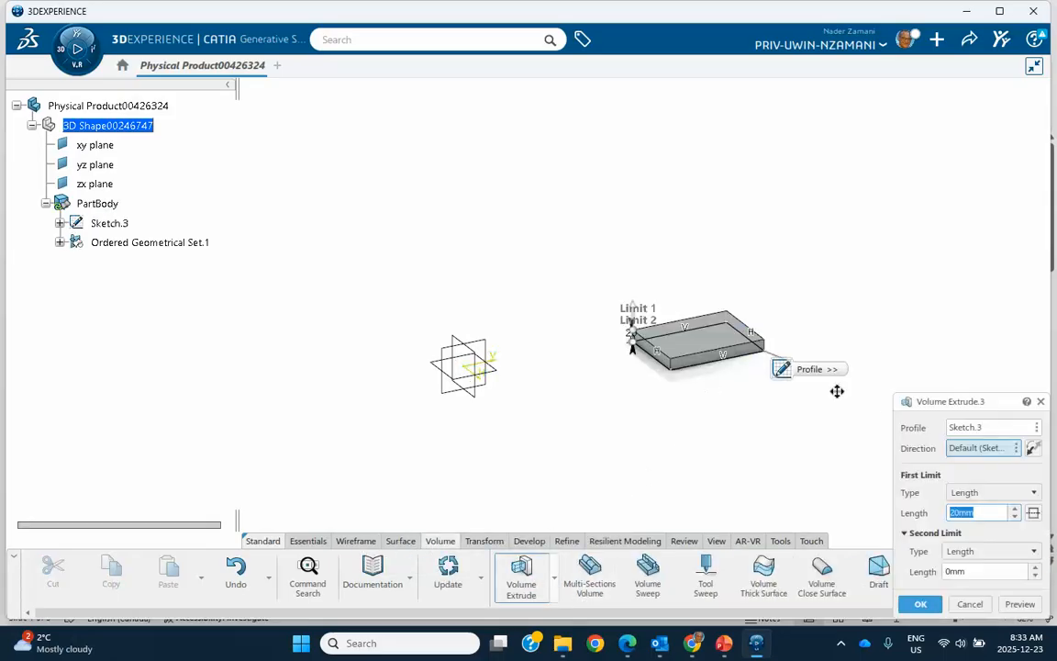
{"action": "left_click_drag", "start_coordinate": [648, 307], "coordinate": [642, 198]}
{"action": "left_click", "coordinate": [918, 602]}
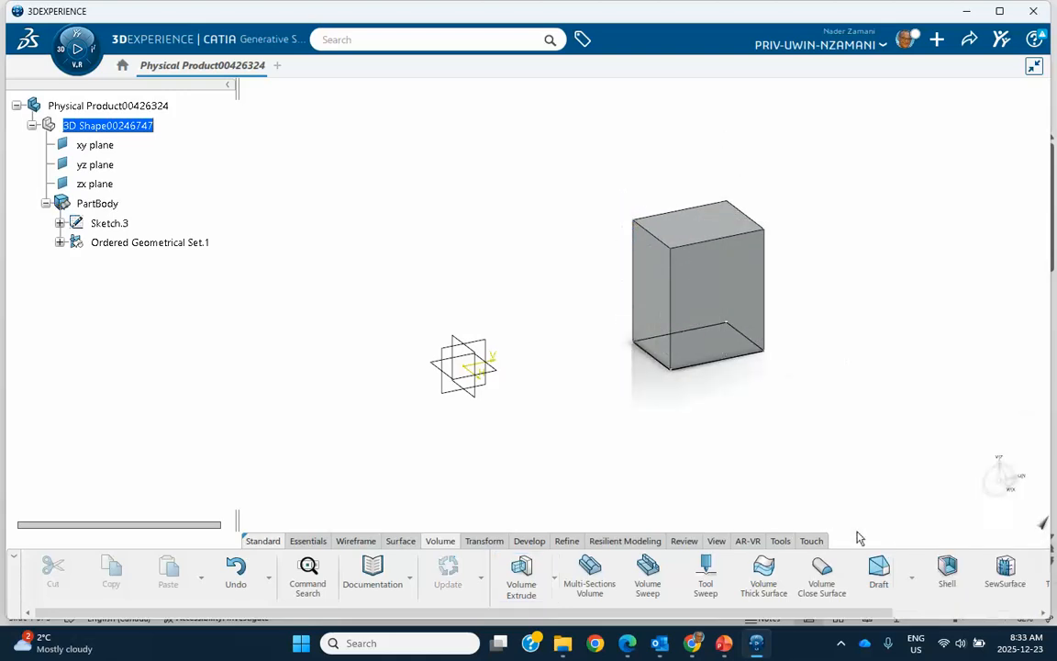
- Create a volume Affinity of the extruded box on the default axis system with ratios X 1, Y 2 and Z 1
{"action": "middle_click_drag", "start_coordinate": [772, 470], "coordinate": [614, 437]}
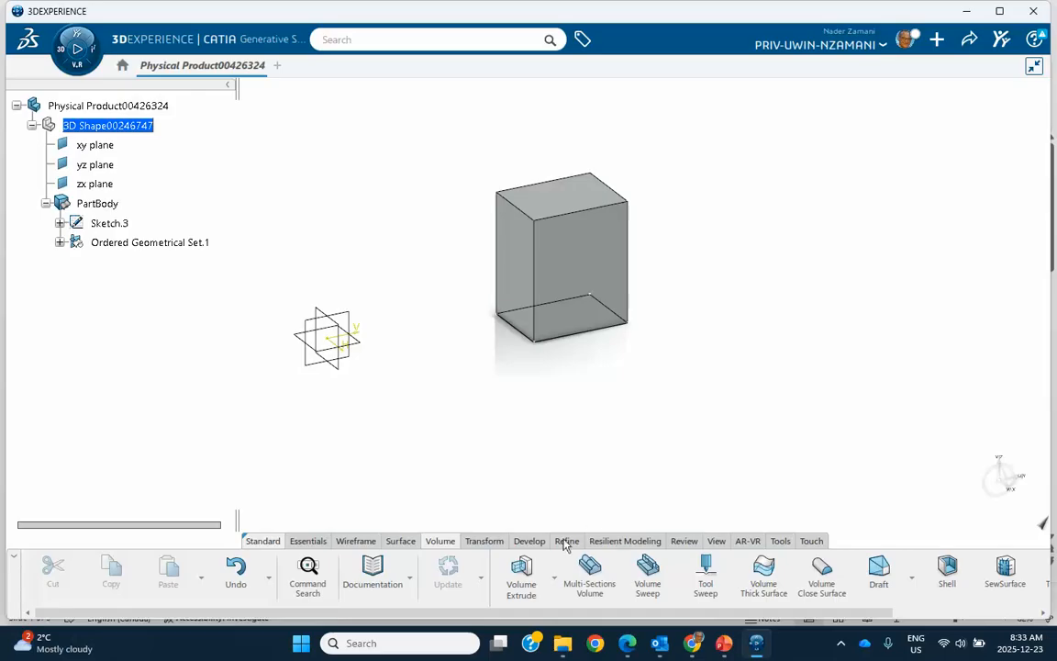
{"action": "left_click", "coordinate": [492, 541]}
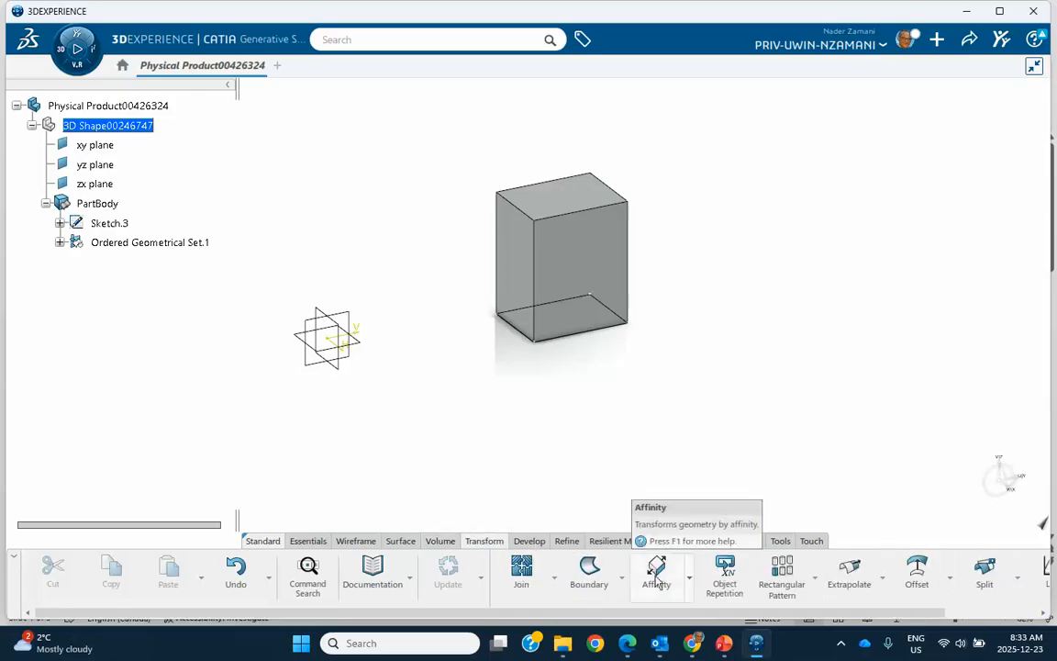
{"action": "left_click", "coordinate": [656, 570]}
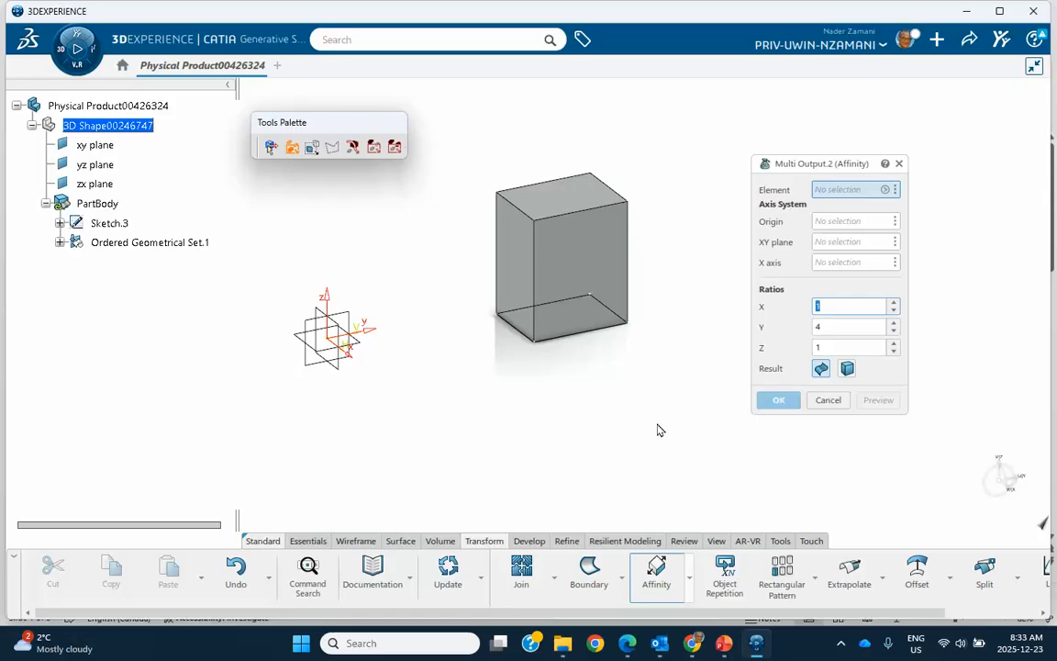
{"action": "left_click", "coordinate": [569, 265]}
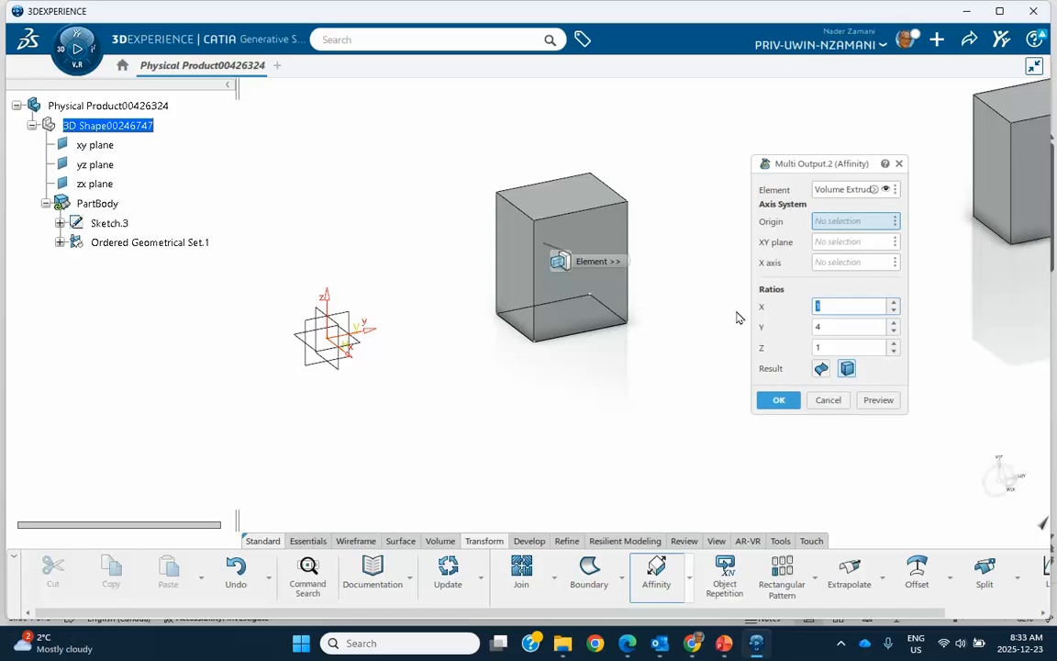
{"action": "double_click", "coordinate": [832, 327]}
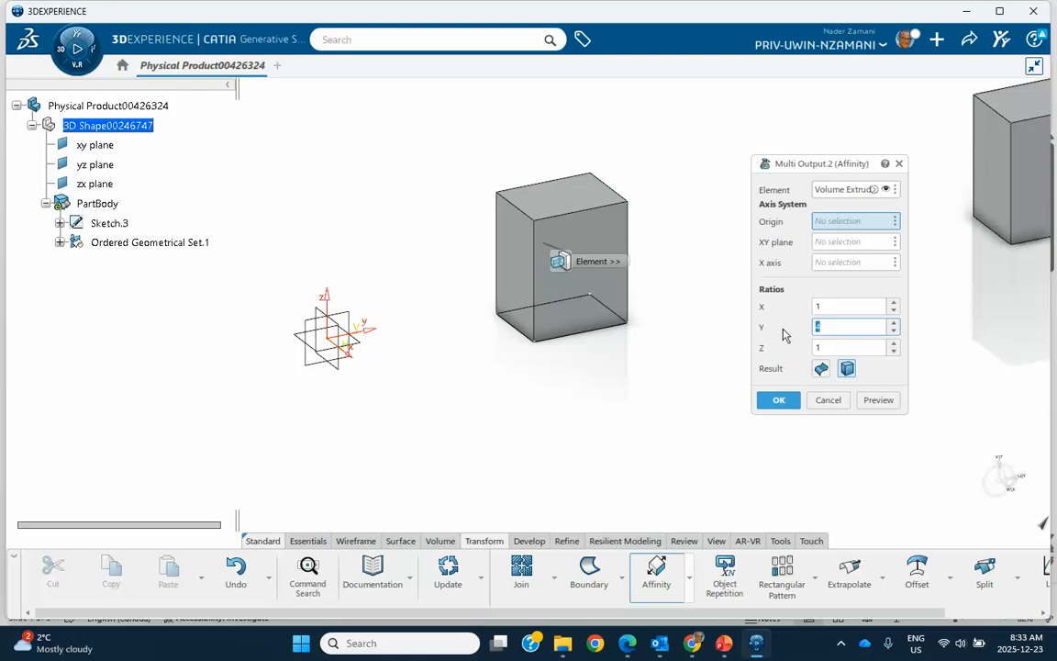
{"action": "type", "text": "2"}
{"action": "left_click", "coordinate": [878, 400]}
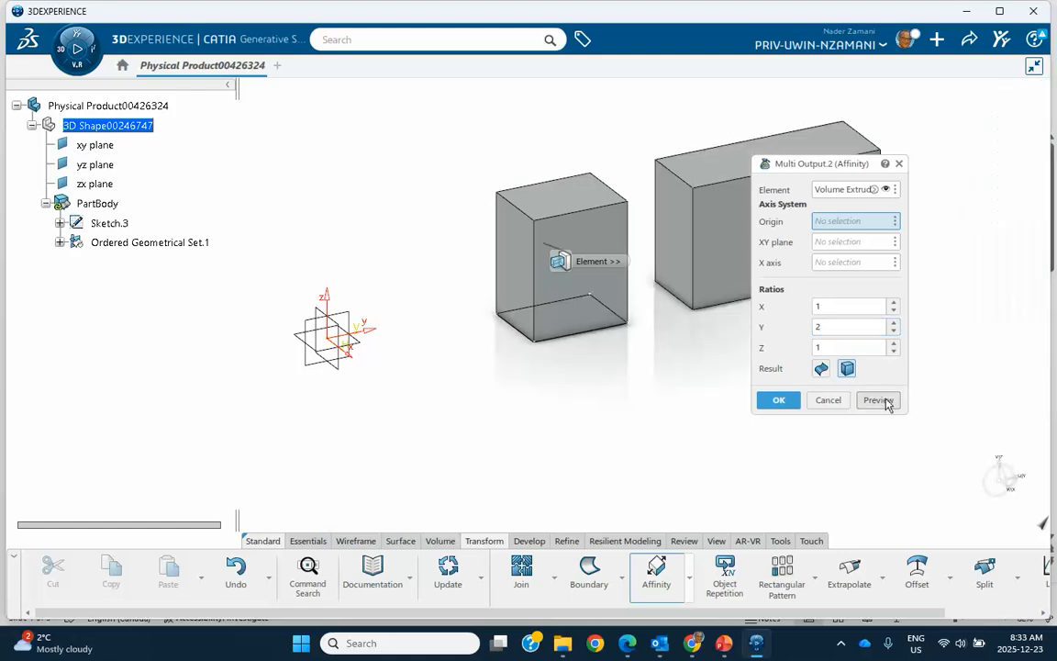
{"action": "middle_click_drag", "start_coordinate": [684, 307], "coordinate": [534, 316]}
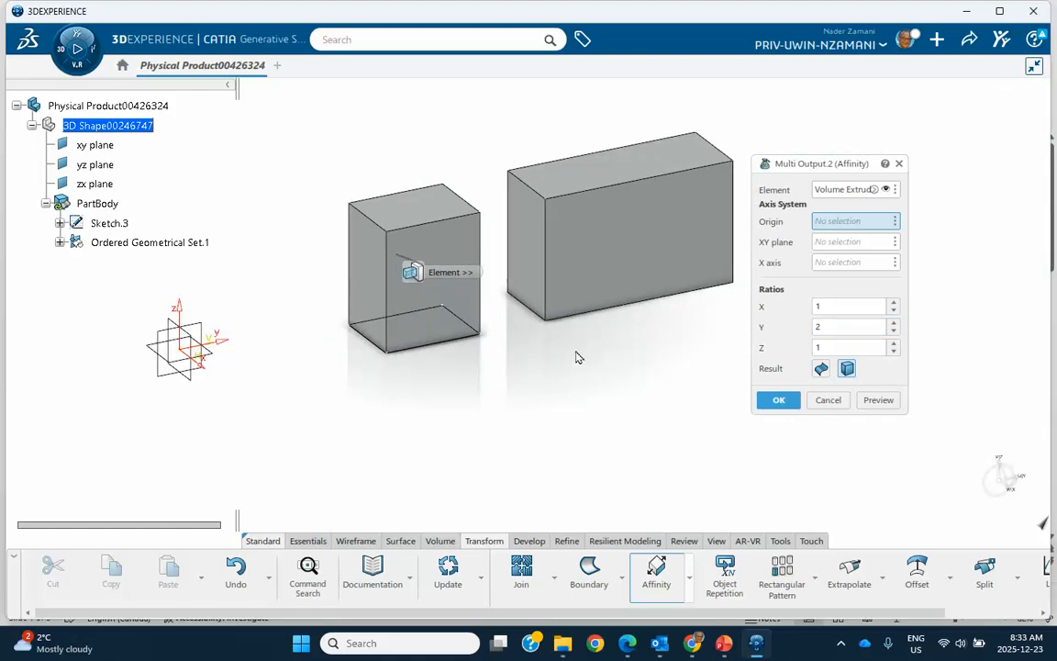
{"action": "left_click", "coordinate": [778, 400]}
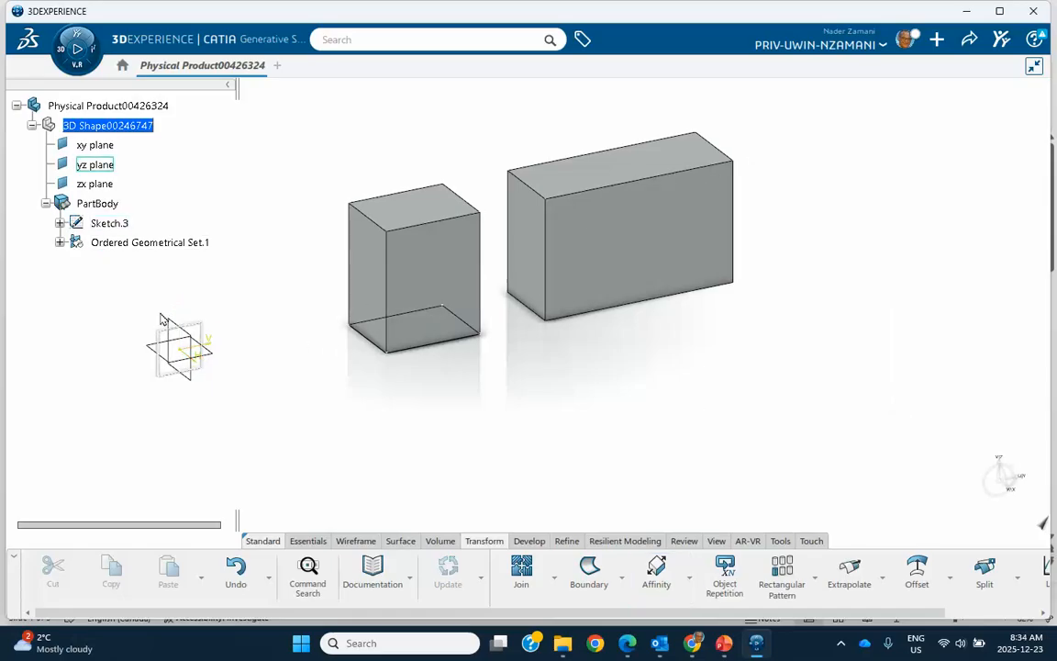
- Reopen the box's affinity under Ordered Geometrical Set.1 for editing and preview it with an X ratio of 3
{"action": "left_click", "coordinate": [59, 243]}
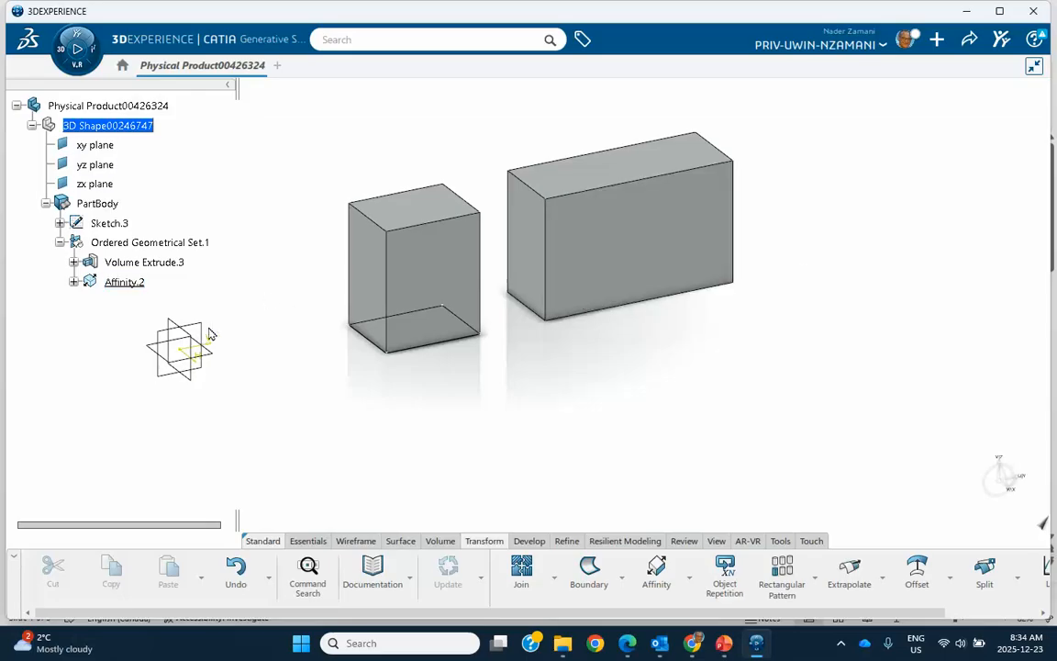
{"action": "left_click", "coordinate": [125, 282]}
{"action": "double_click", "coordinate": [125, 283]}
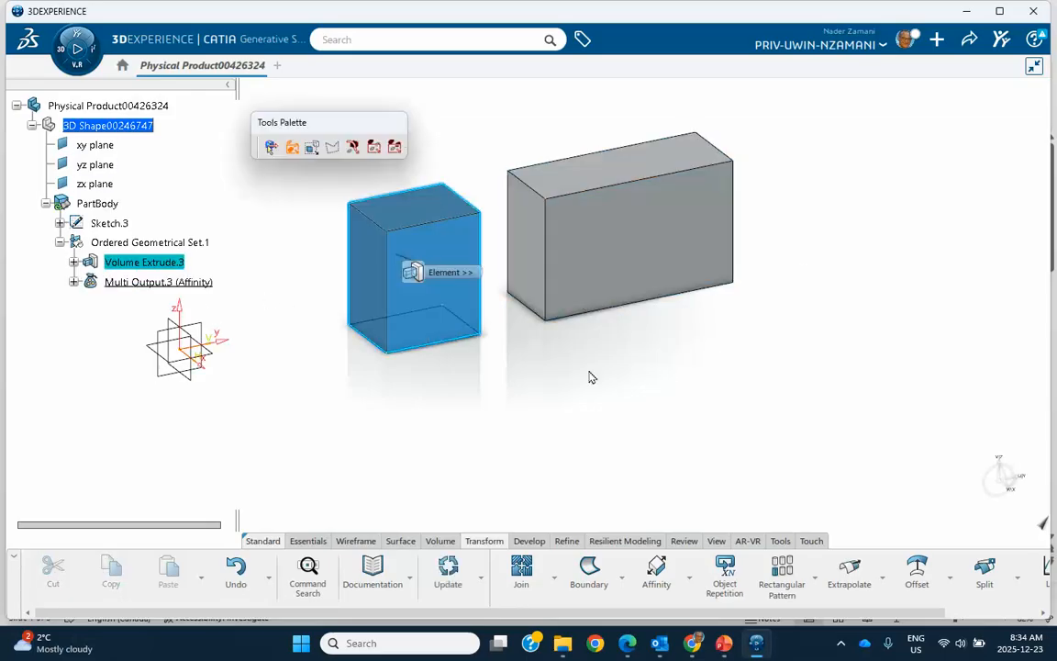
{"action": "left_click", "coordinate": [820, 326]}
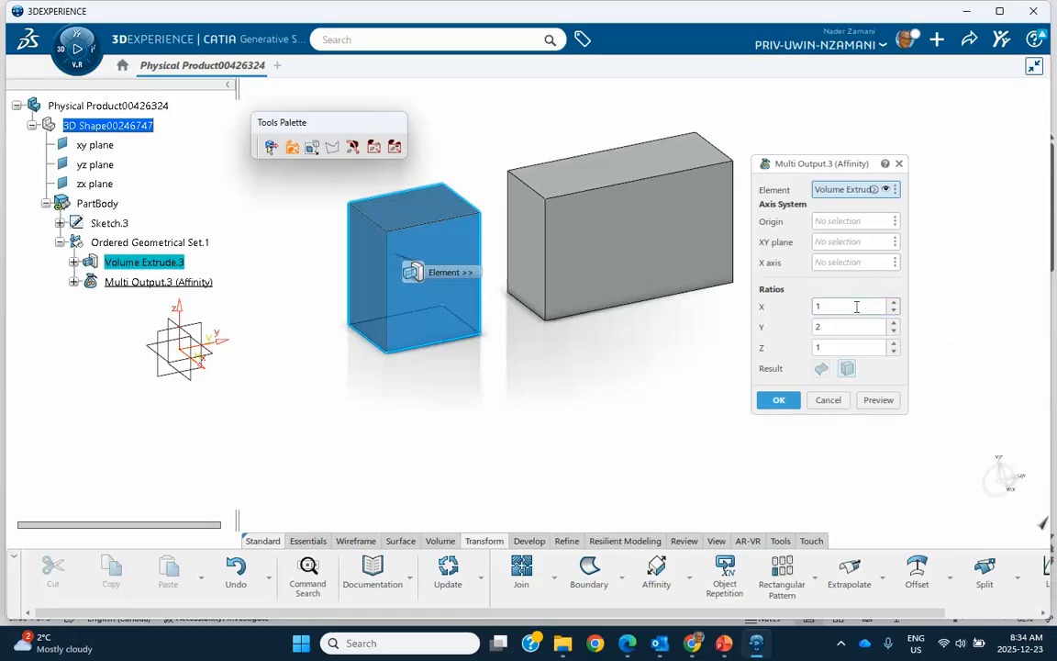
{"action": "left_click", "coordinate": [809, 306]}
{"action": "type", "text": "3"}
{"action": "left_click", "coordinate": [877, 399]}
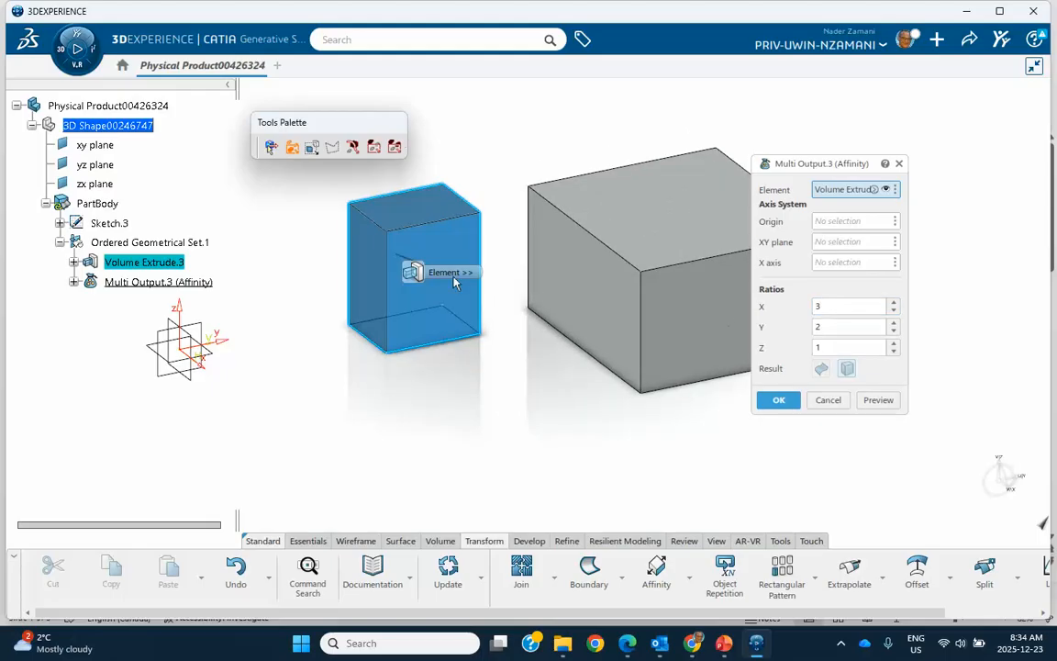
{"action": "left_click", "coordinate": [438, 289]}
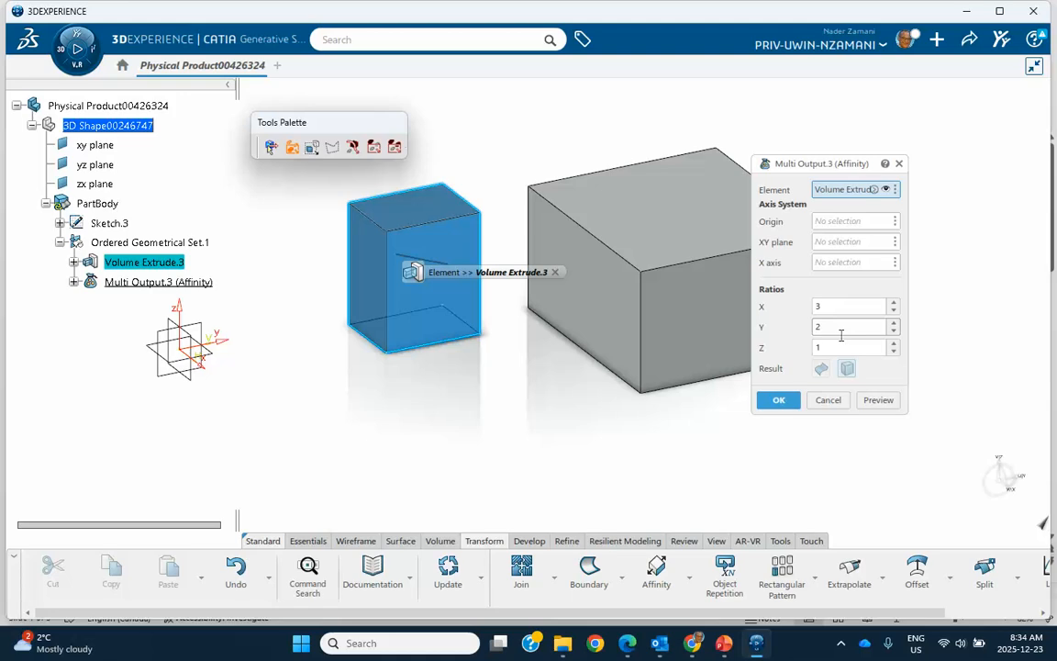
- Set the Z ratio of the box's affinity to 0.5, preview it and accept the edited transformation
{"action": "double_click", "coordinate": [817, 347]}
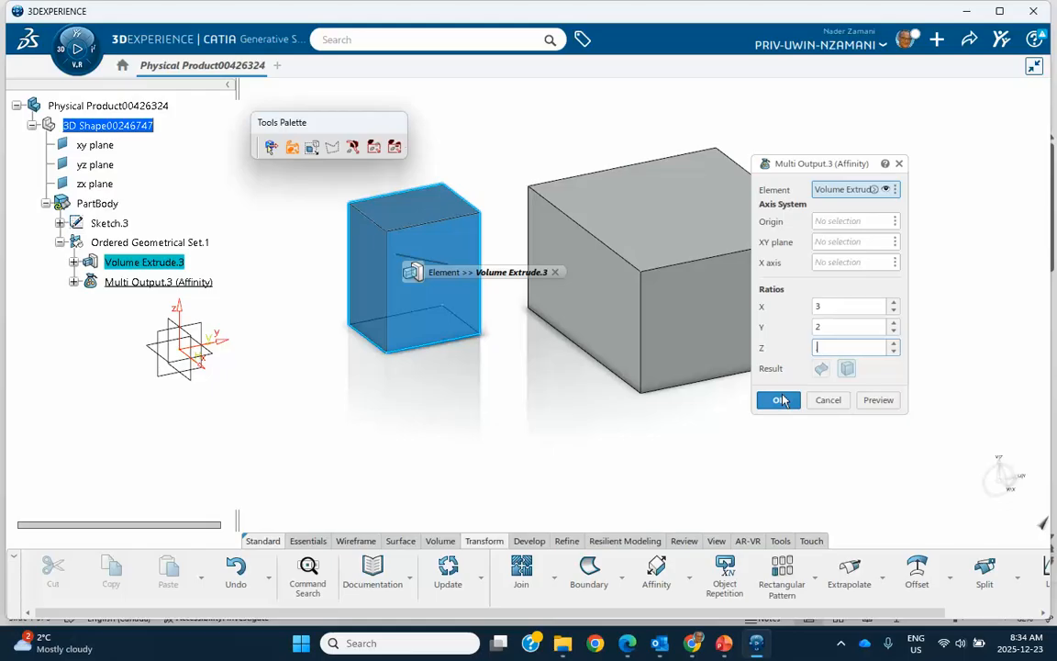
{"action": "left_click", "coordinate": [881, 404]}
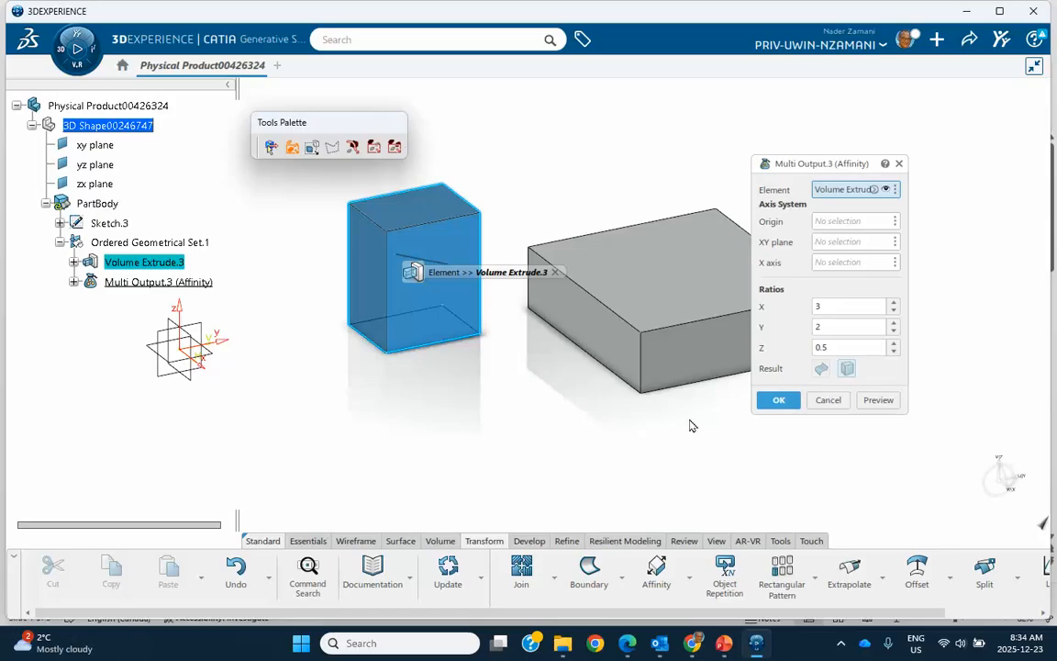
{"action": "left_click", "coordinate": [779, 401]}
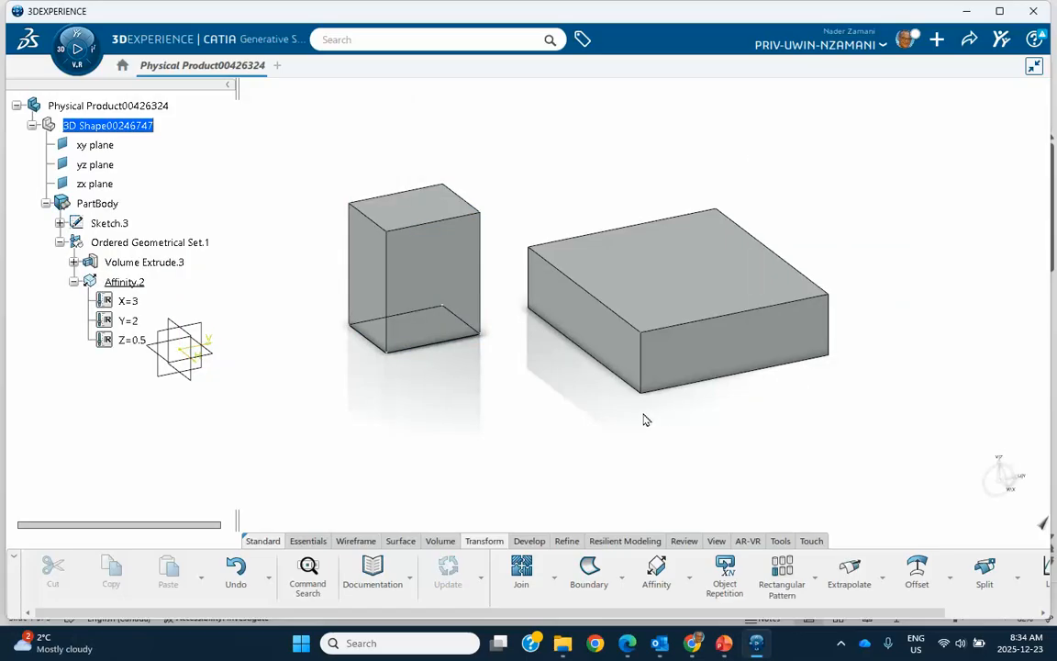
{"action": "middle_click_drag", "start_coordinate": [488, 427], "coordinate": [557, 418]}
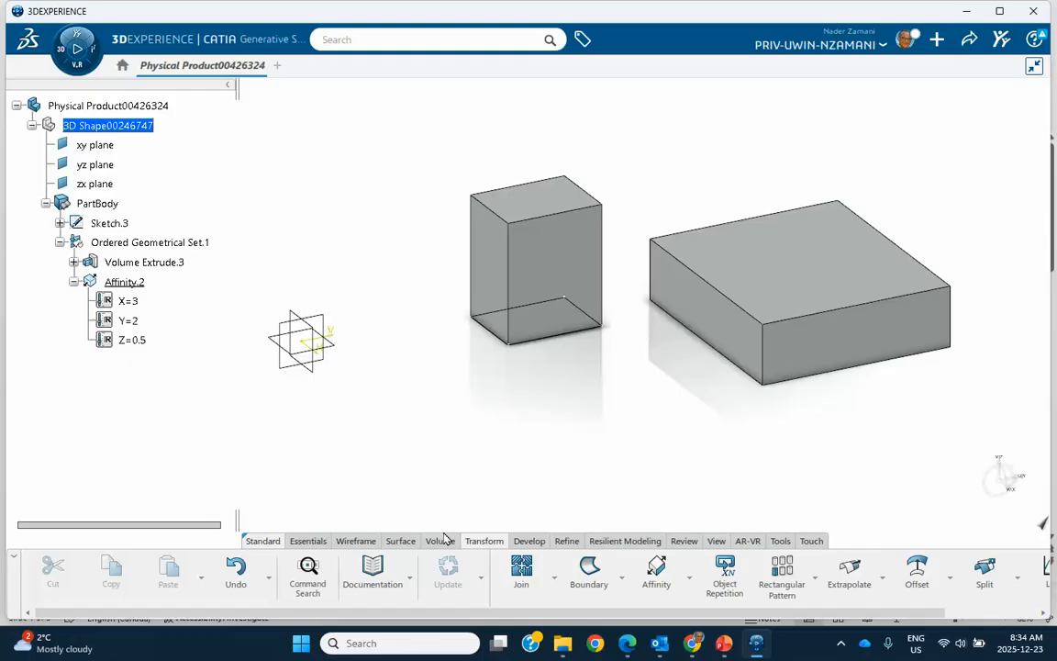
{"action": "left_click", "coordinate": [363, 541]}
{"action": "left_click", "coordinate": [704, 572]}
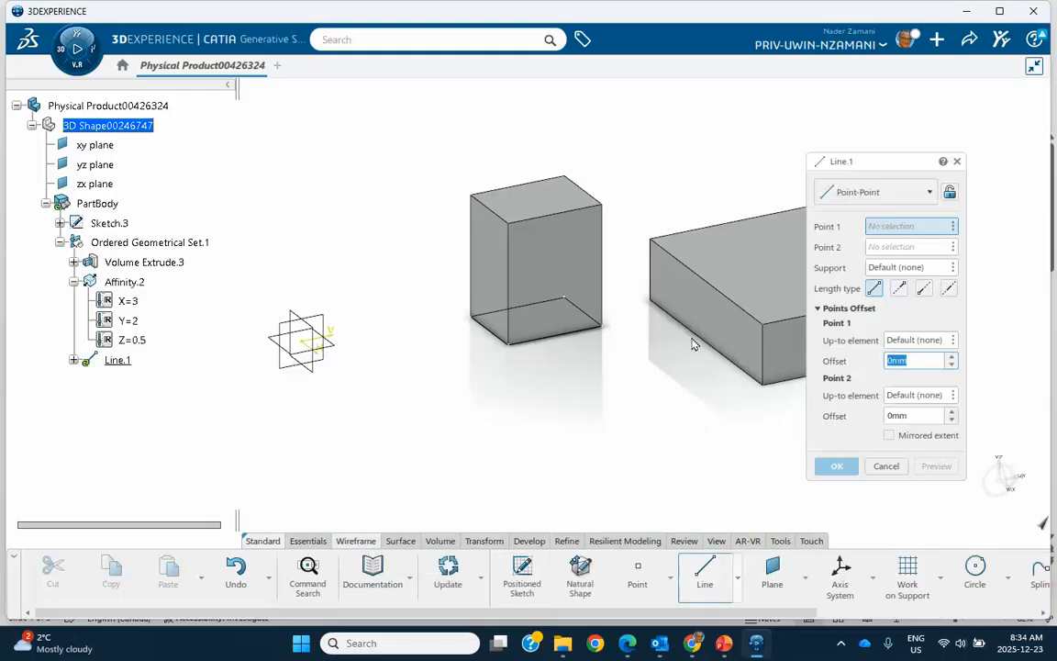
{"action": "left_click", "coordinate": [476, 197]}
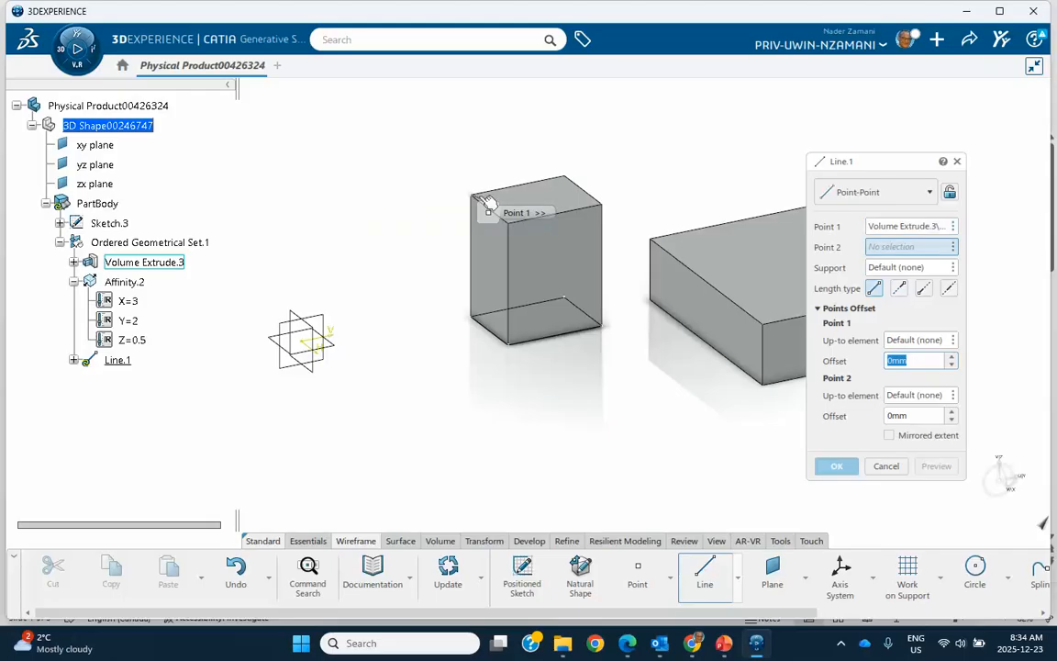
{"action": "left_click", "coordinate": [601, 207]}
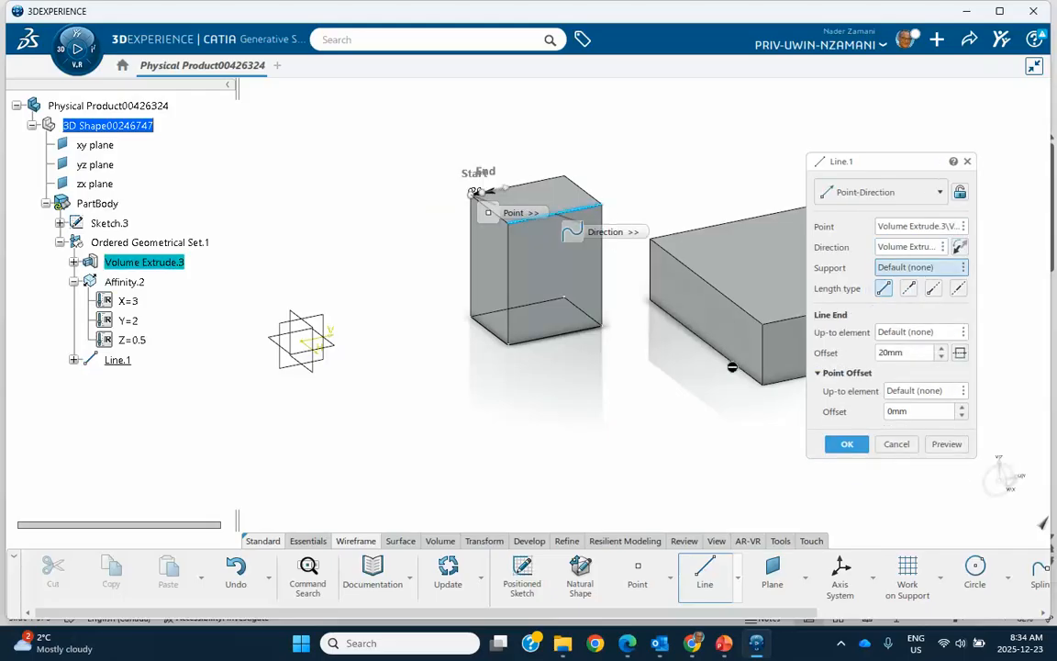
{"action": "left_click", "coordinate": [936, 189]}
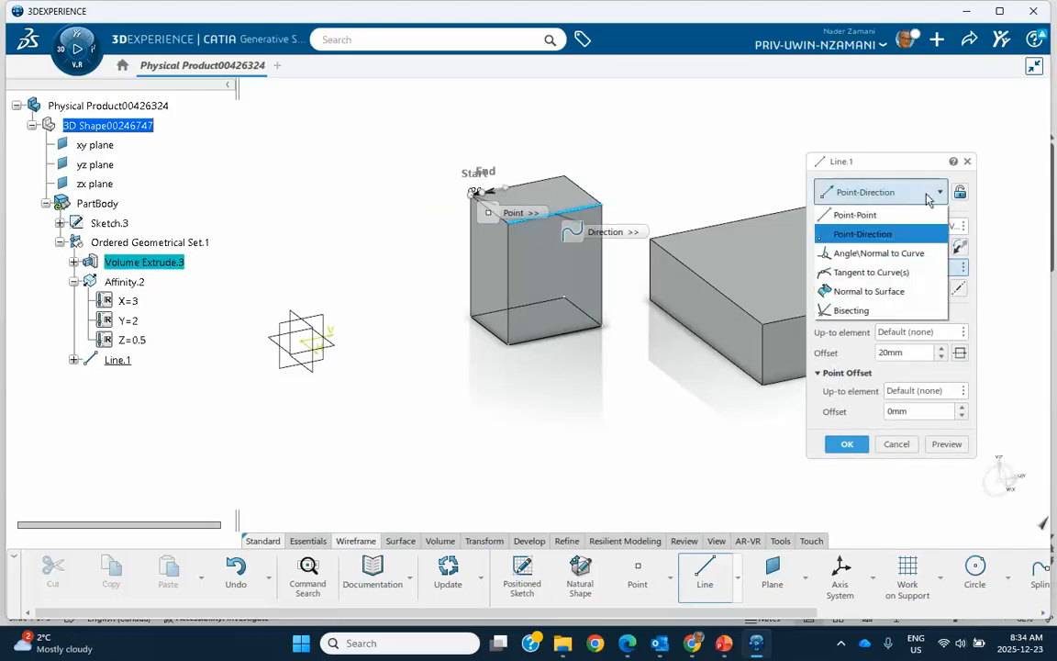
{"action": "left_click", "coordinate": [859, 212]}
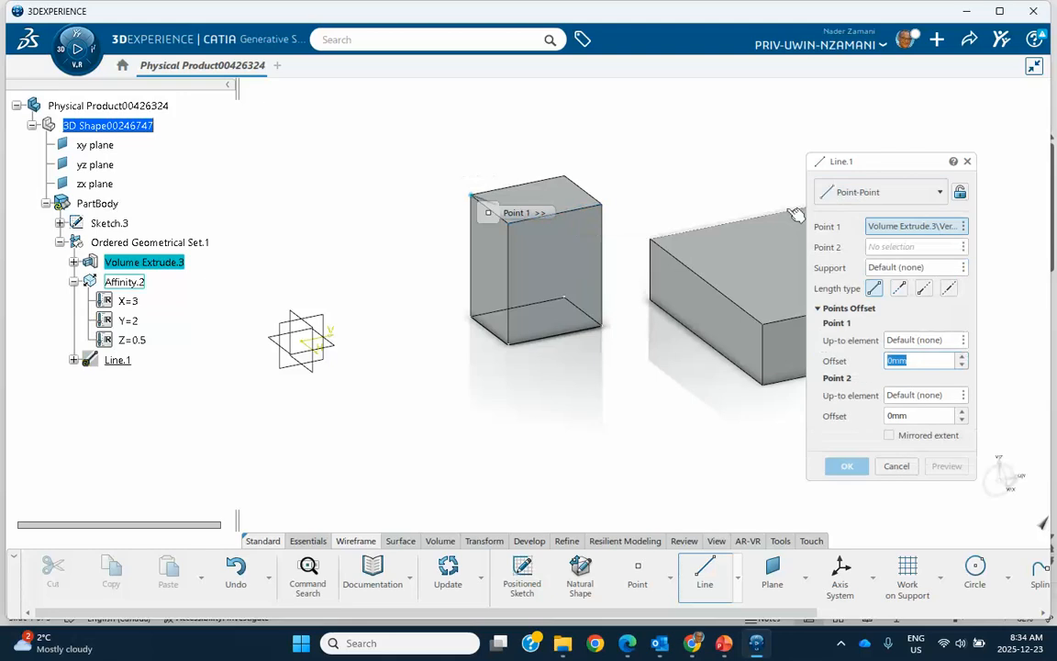
{"action": "left_click", "coordinate": [896, 465]}
- Create a Point-Point line diagonally across the top face of the extruded box, joining two opposite corner vertices
{"action": "left_click", "coordinate": [704, 569]}
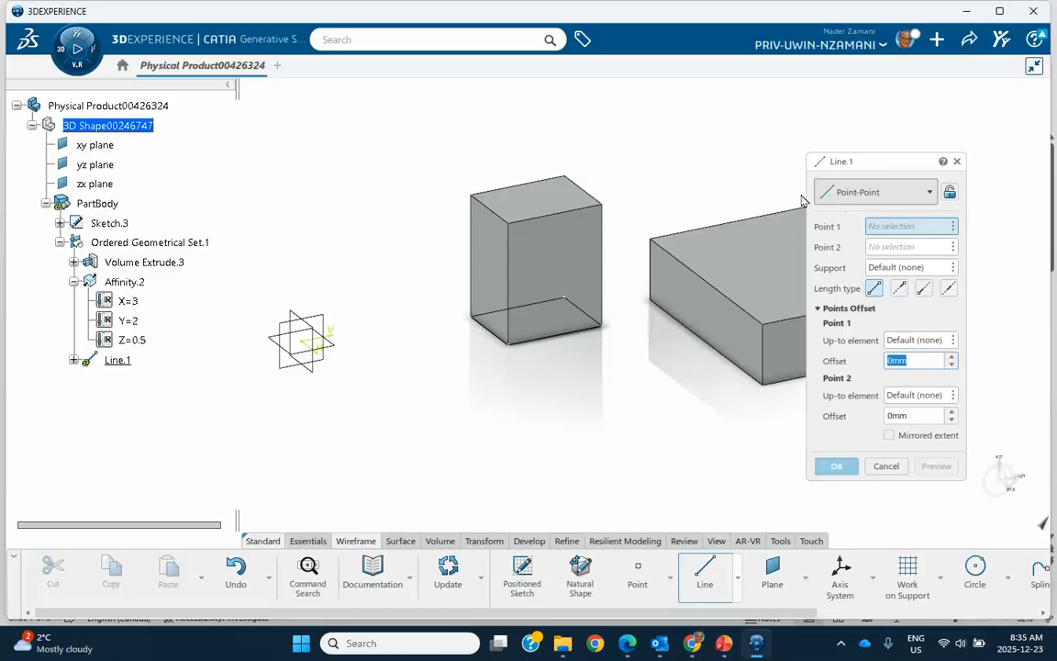
{"action": "left_click", "coordinate": [472, 196]}
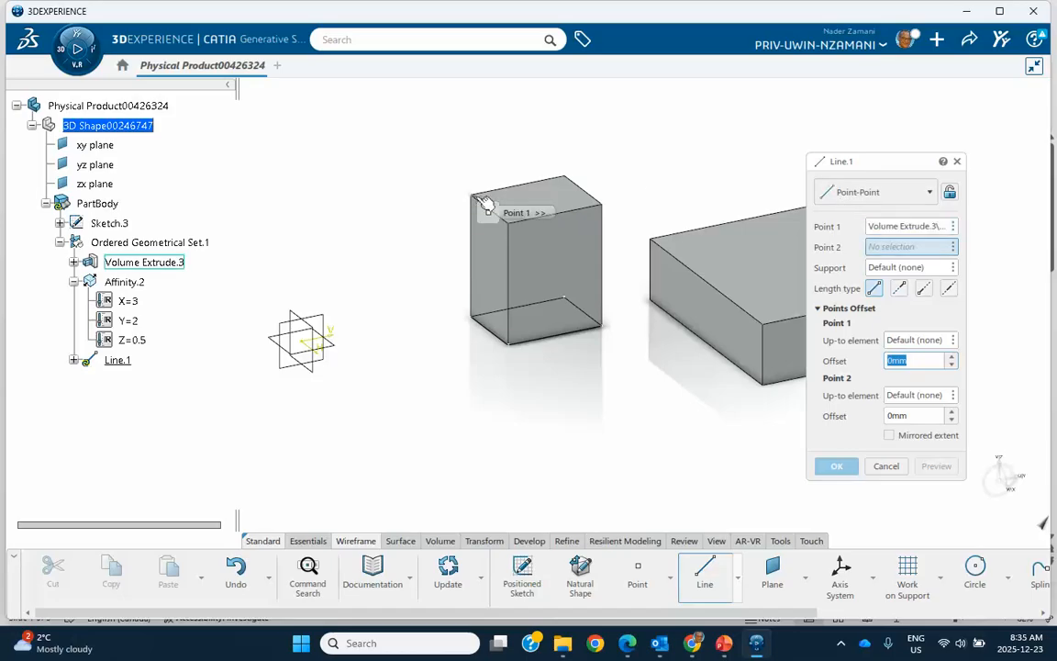
{"action": "left_click", "coordinate": [602, 202]}
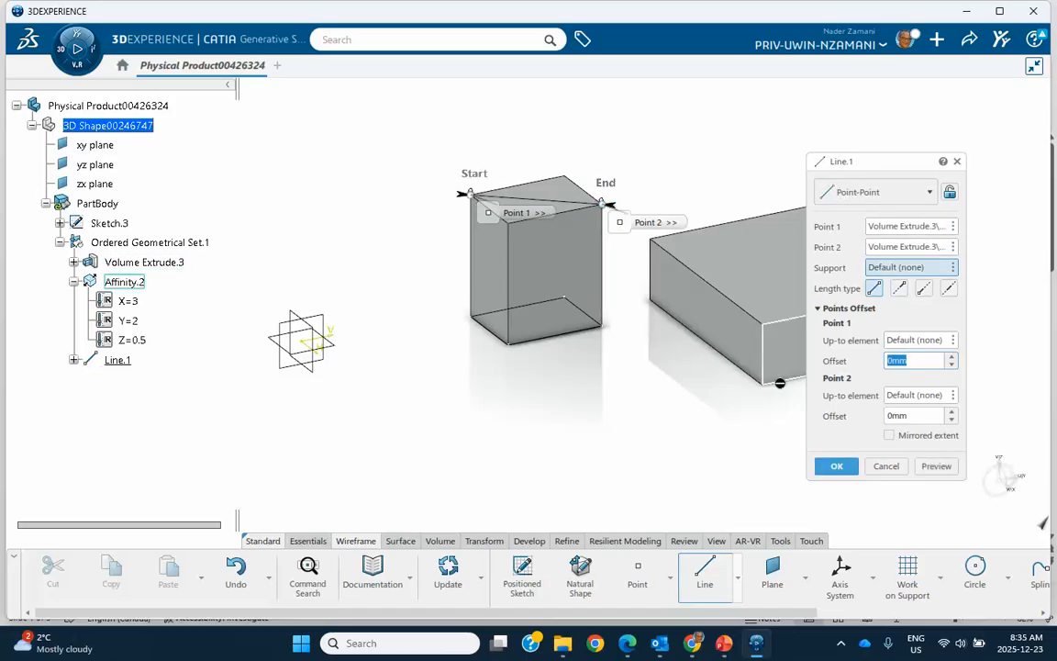
{"action": "left_click", "coordinate": [825, 468]}
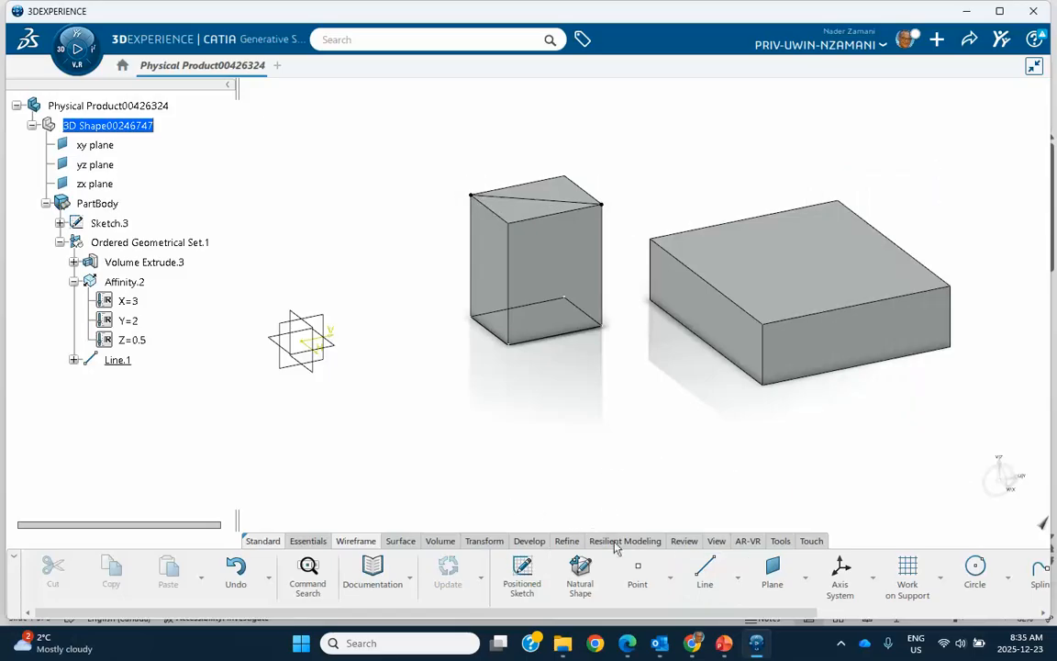
{"action": "left_click", "coordinate": [481, 541]}
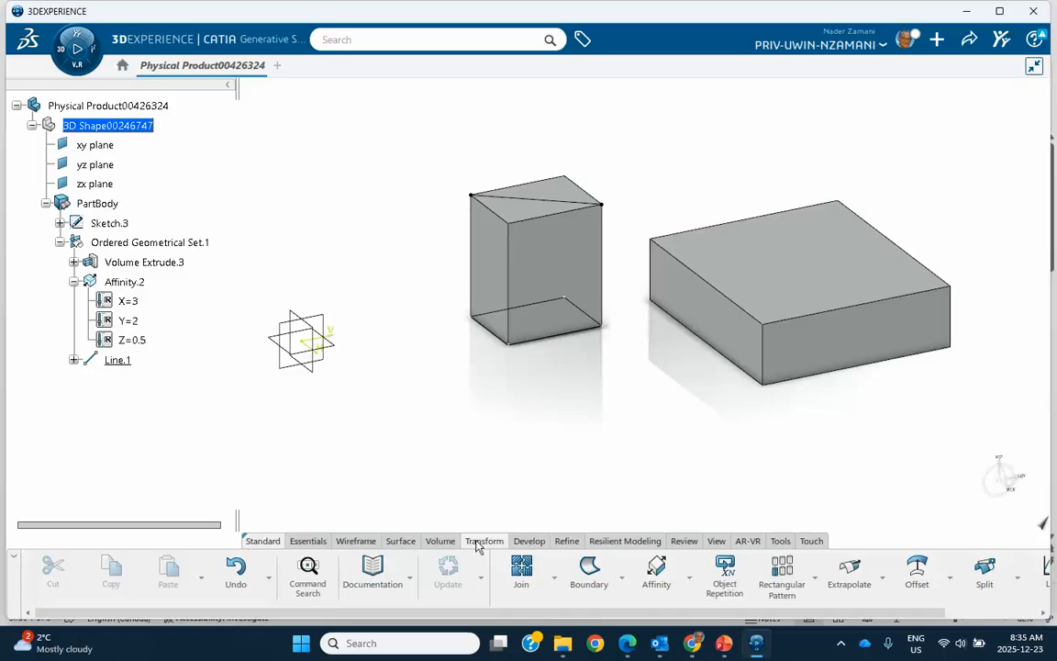
{"action": "left_click", "coordinate": [654, 574]}
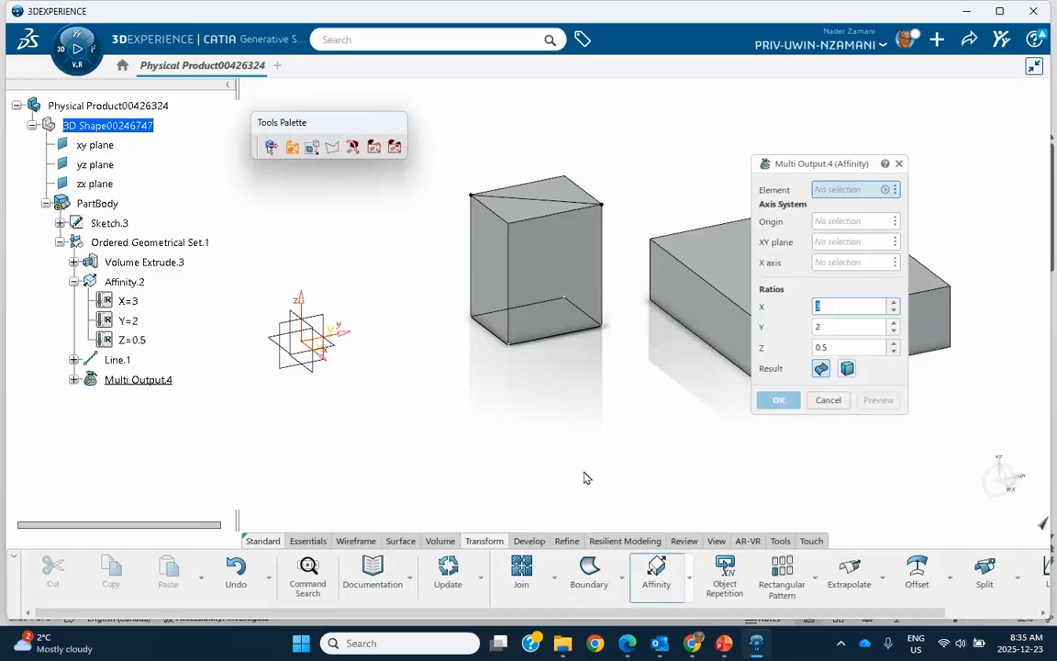
{"action": "left_click", "coordinate": [569, 293]}
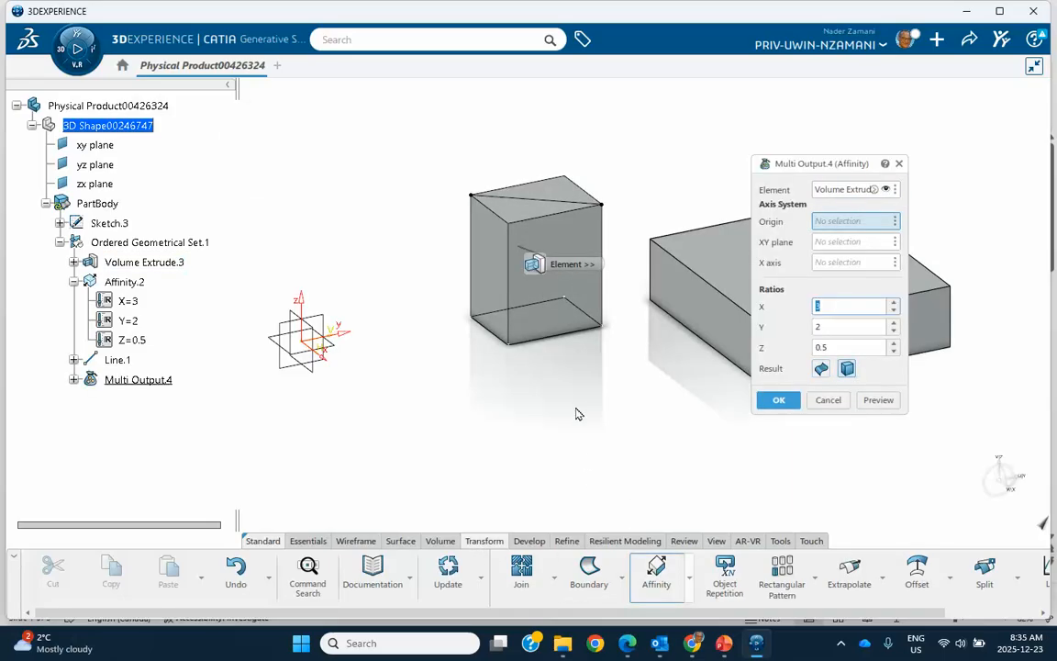
{"action": "left_click", "coordinate": [835, 263]}
{"action": "left_click", "coordinate": [536, 200]}
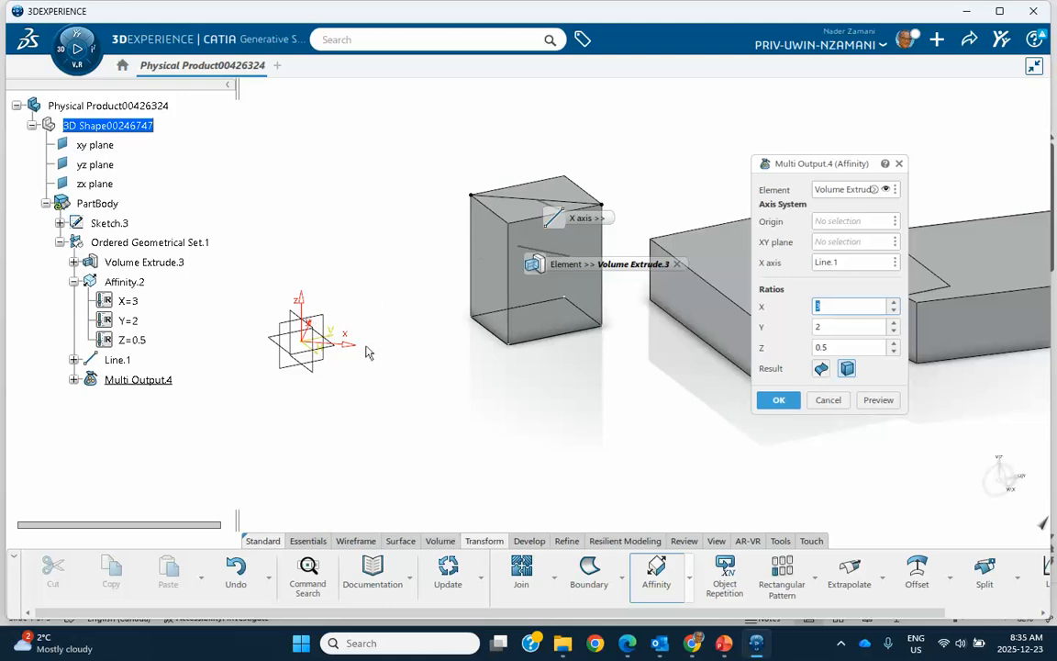
{"action": "middle_click_drag", "start_coordinate": [699, 193], "coordinate": [560, 256]}
{"action": "type", "text": "1"}
{"action": "double_click", "coordinate": [822, 327]}
{"action": "type", "text": "1"}
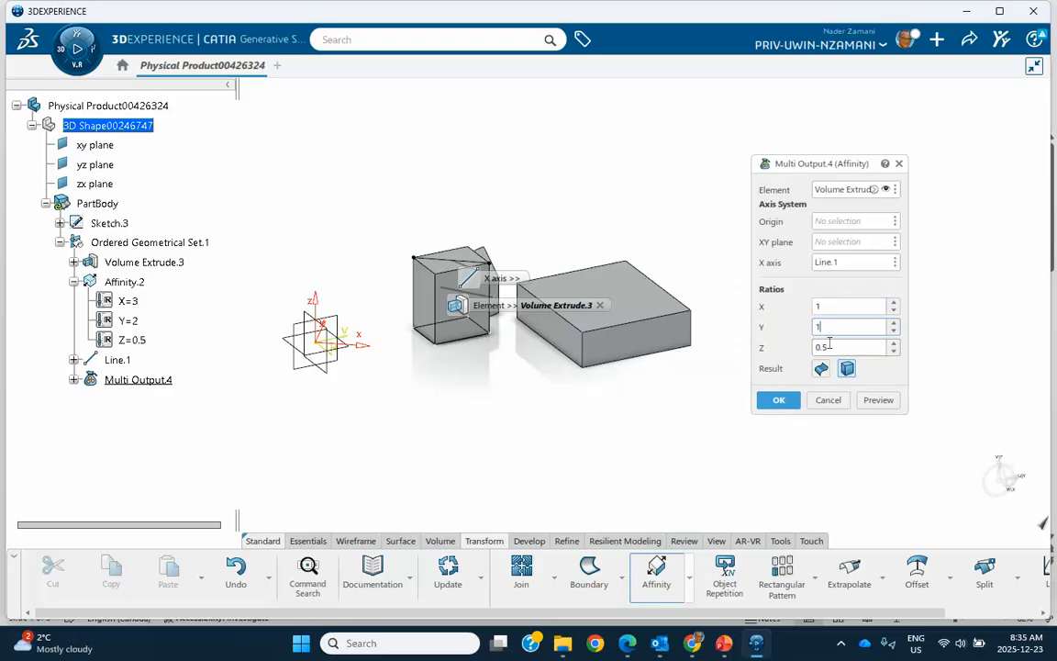
{"action": "left_click_drag", "start_coordinate": [838, 349], "coordinate": [769, 353]}
{"action": "type", "text": "1"}
{"action": "left_click", "coordinate": [881, 378]}
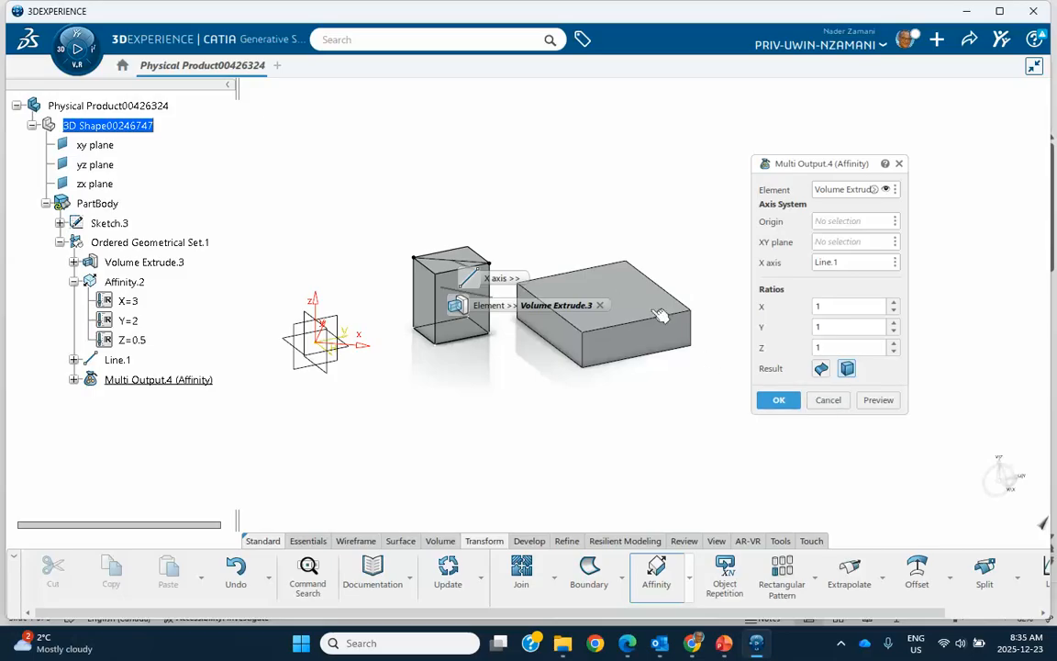
{"action": "left_click", "coordinate": [828, 401]}
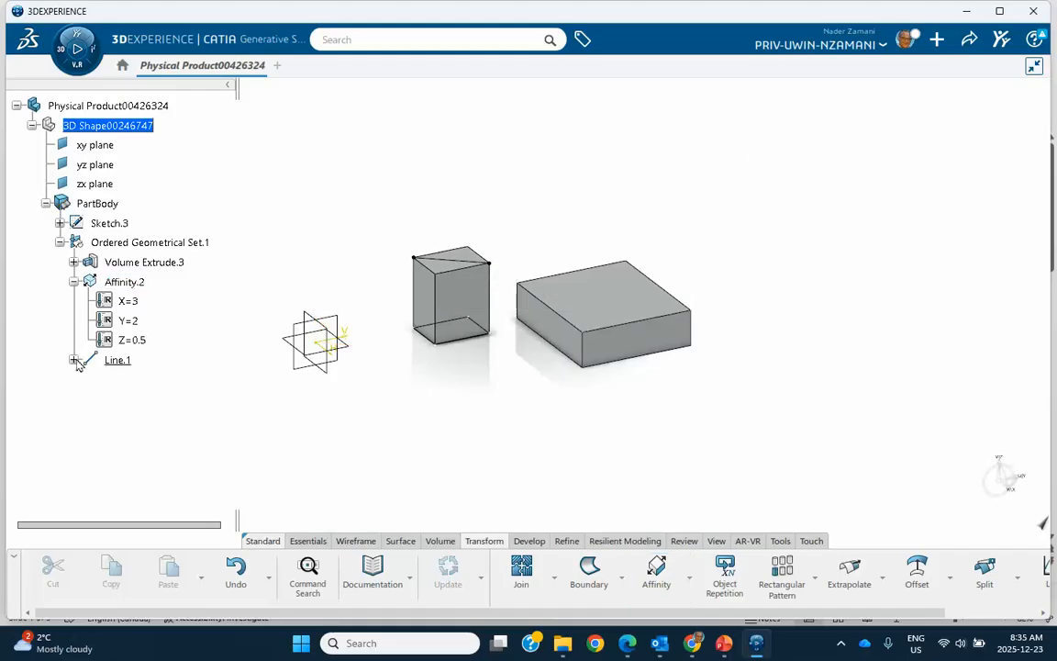
- Delete the existing affinity of the box, Affinity.2, from Ordered Geometrical Set.1
{"action": "left_click", "coordinate": [74, 262]}
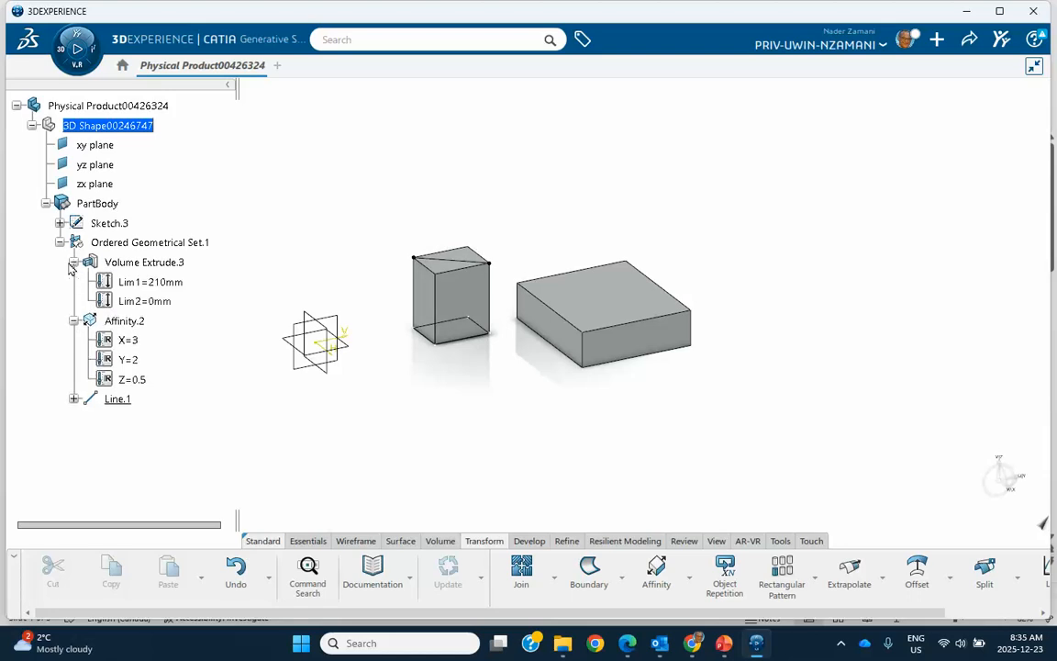
{"action": "right_click", "coordinate": [127, 320]}
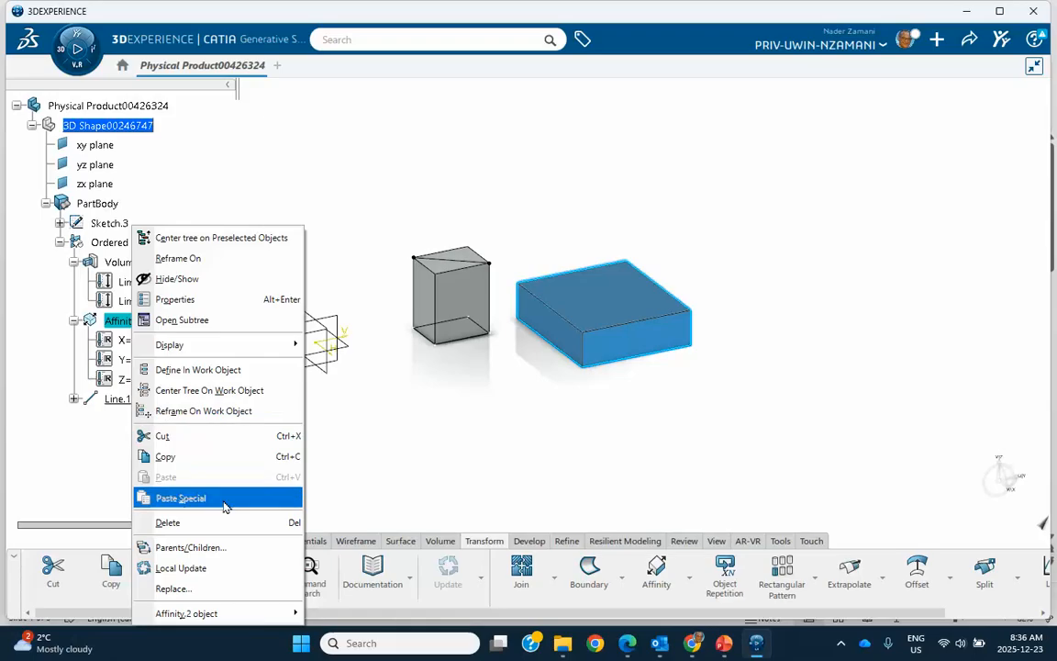
{"action": "left_click", "coordinate": [216, 523]}
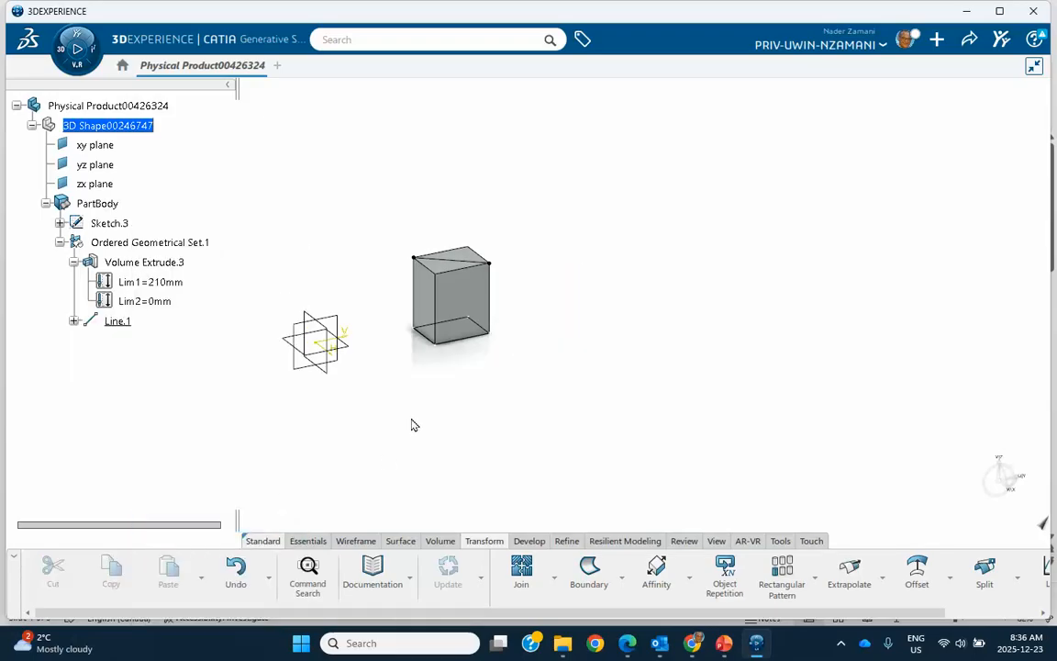
- Preview a volume Affinity of the extruded box with all ratios at 1 and the diagonal Line.1 as X axis
{"action": "left_click", "coordinate": [654, 569]}
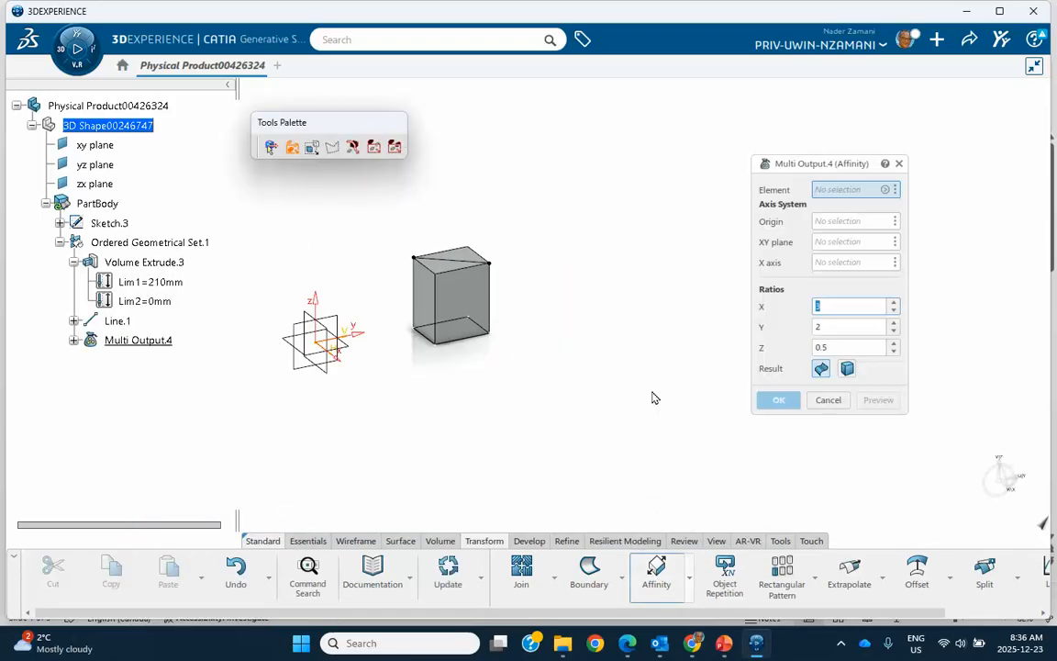
{"action": "left_click", "coordinate": [462, 293]}
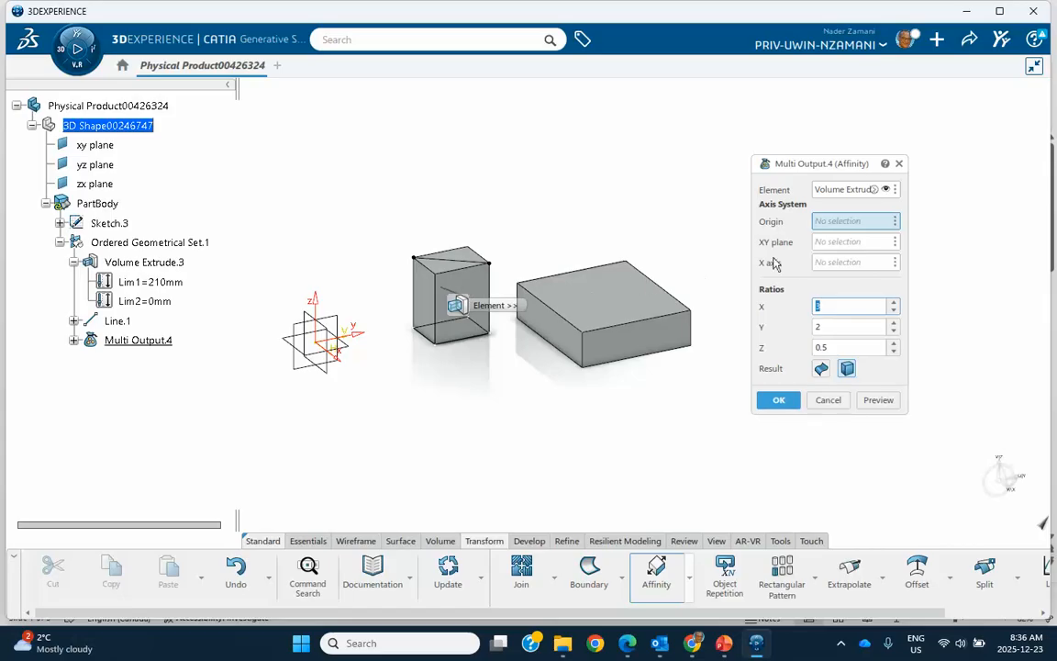
{"action": "type", "text": "1"}
{"action": "key", "text": "Tab"}
{"action": "type", "text": "1"}
{"action": "key", "text": "Tab"}
{"action": "type", "text": "1"}
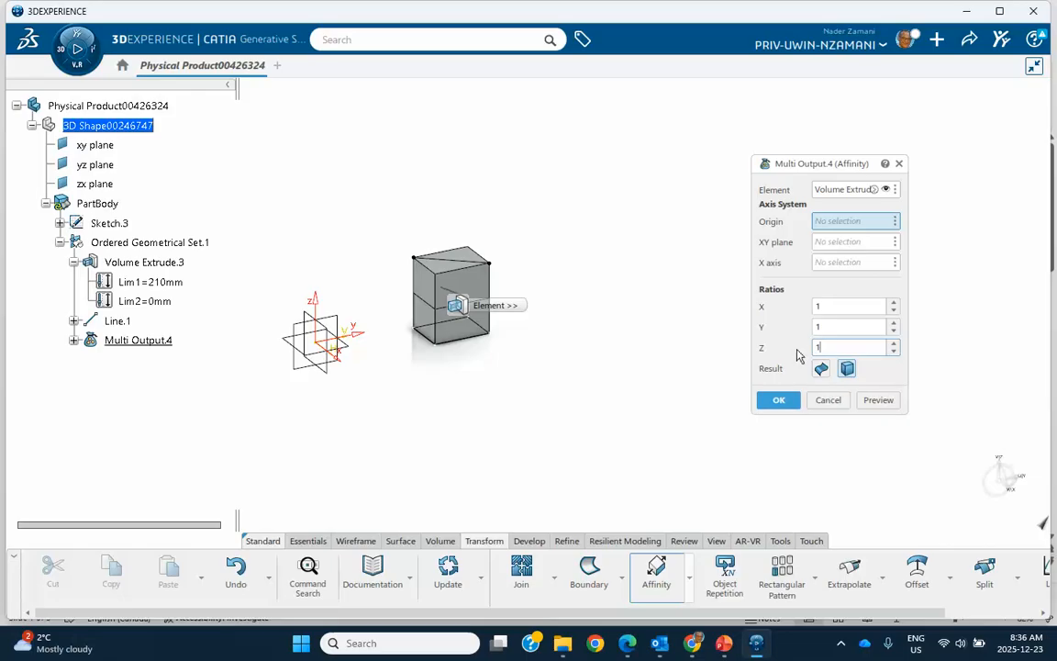
{"action": "left_click", "coordinate": [829, 265]}
{"action": "left_click", "coordinate": [460, 261]}
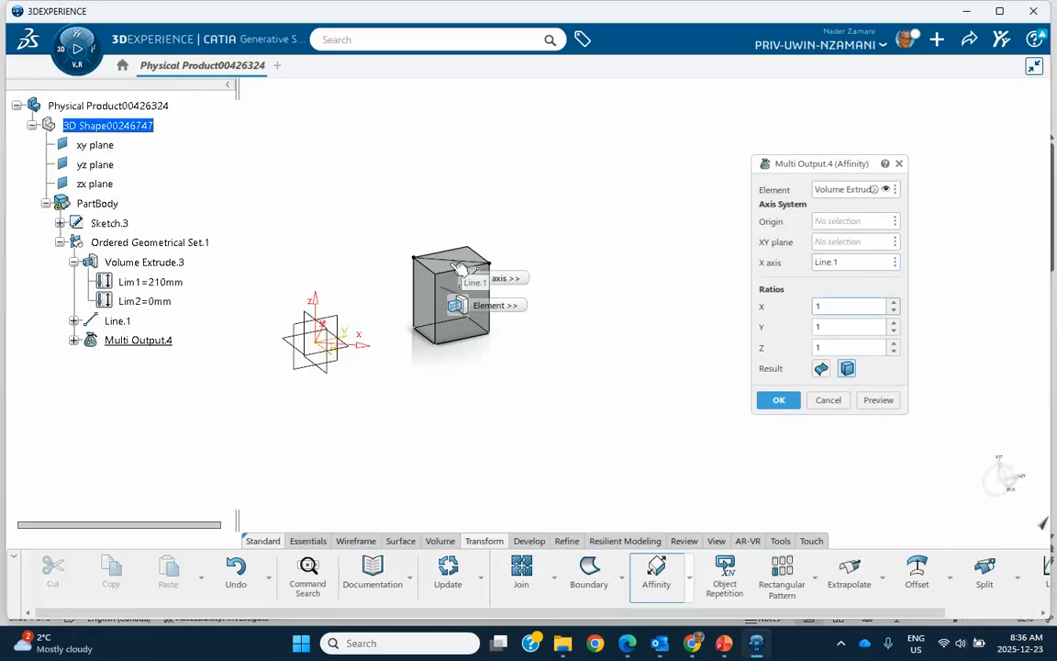
{"action": "left_click", "coordinate": [873, 402]}
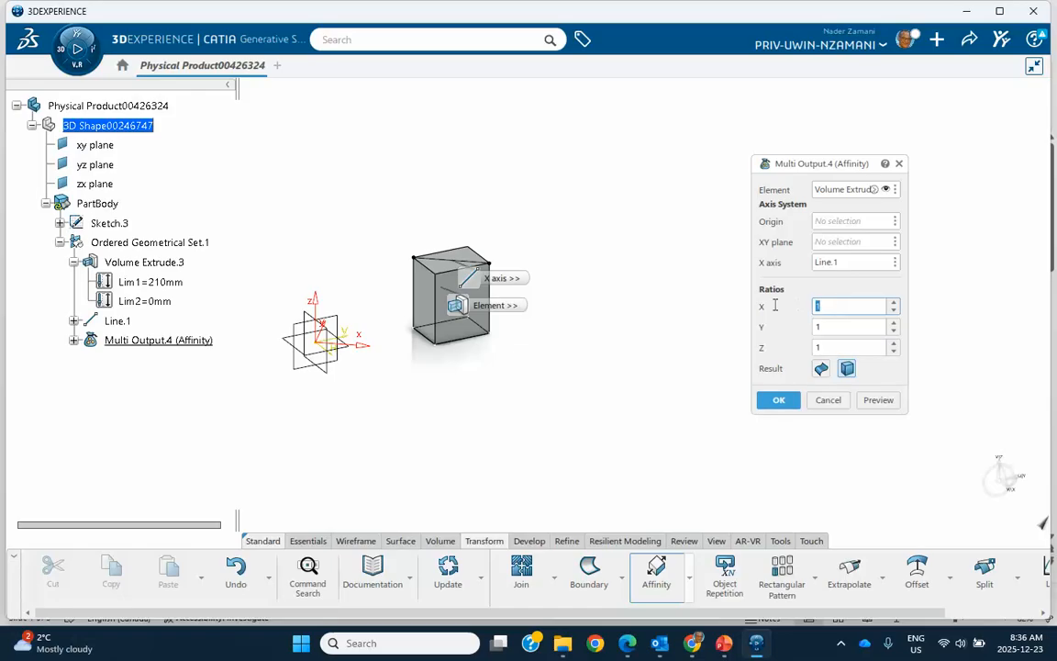
- Set the affinity's X ratio to 2, keeping Y and Z at 1, and create the transformed volume
{"action": "type", "text": "2"}
{"action": "left_click", "coordinate": [833, 328]}
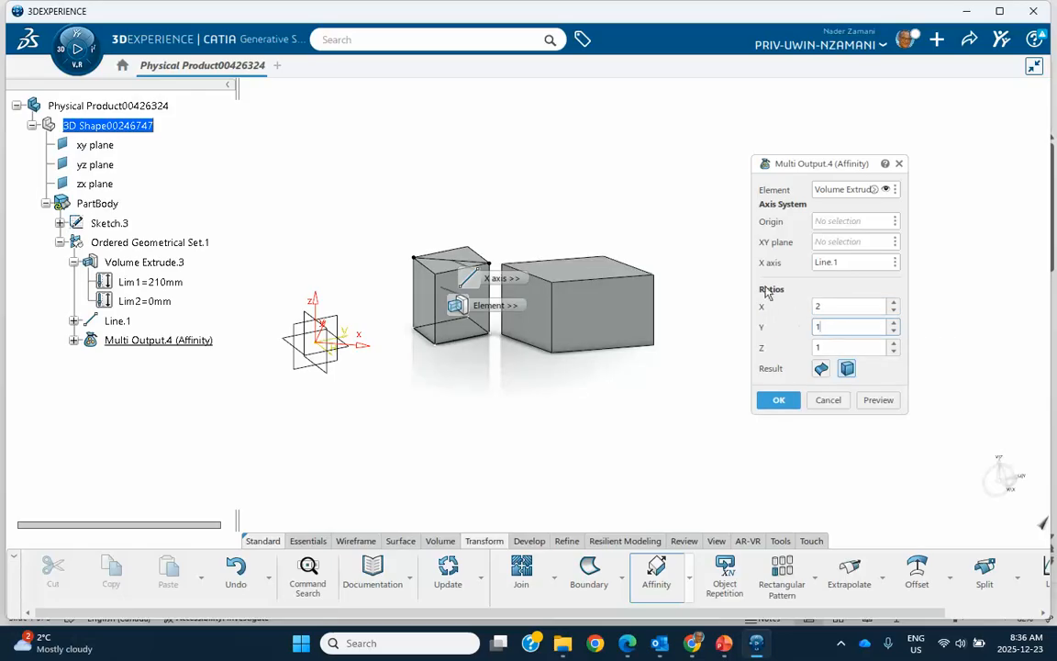
{"action": "middle_click_drag", "start_coordinate": [566, 206], "coordinate": [399, 379]}
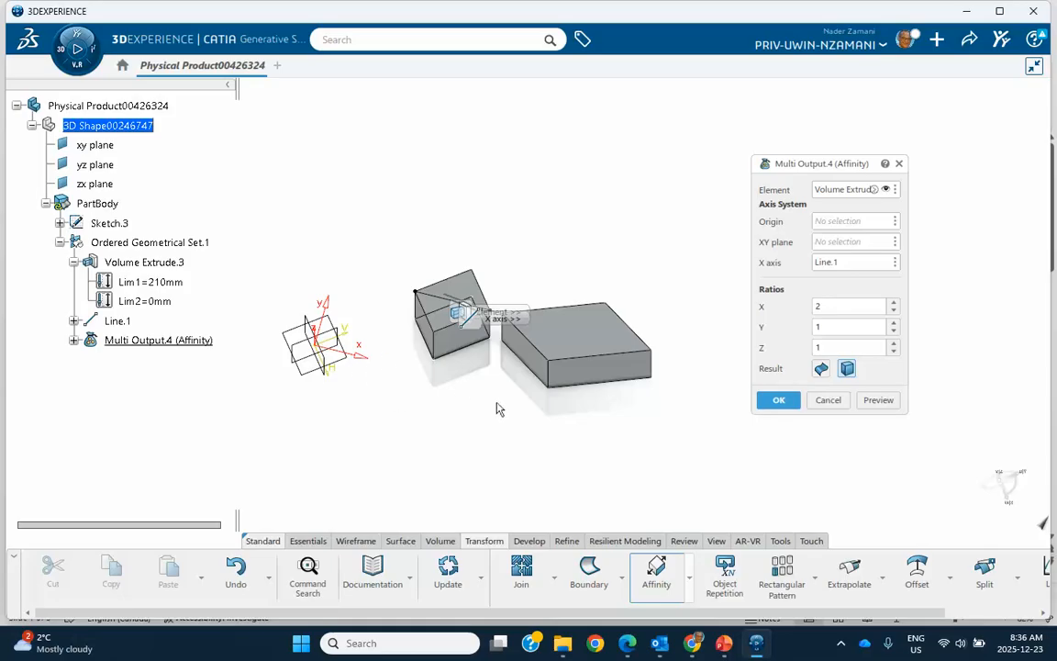
{"action": "left_click", "coordinate": [779, 400]}
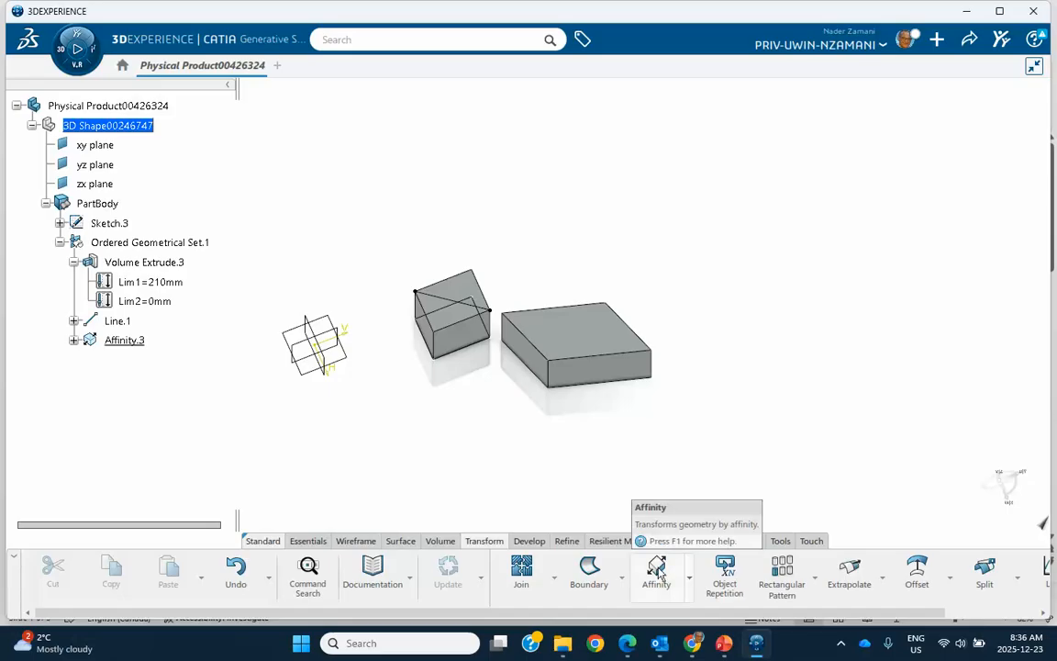